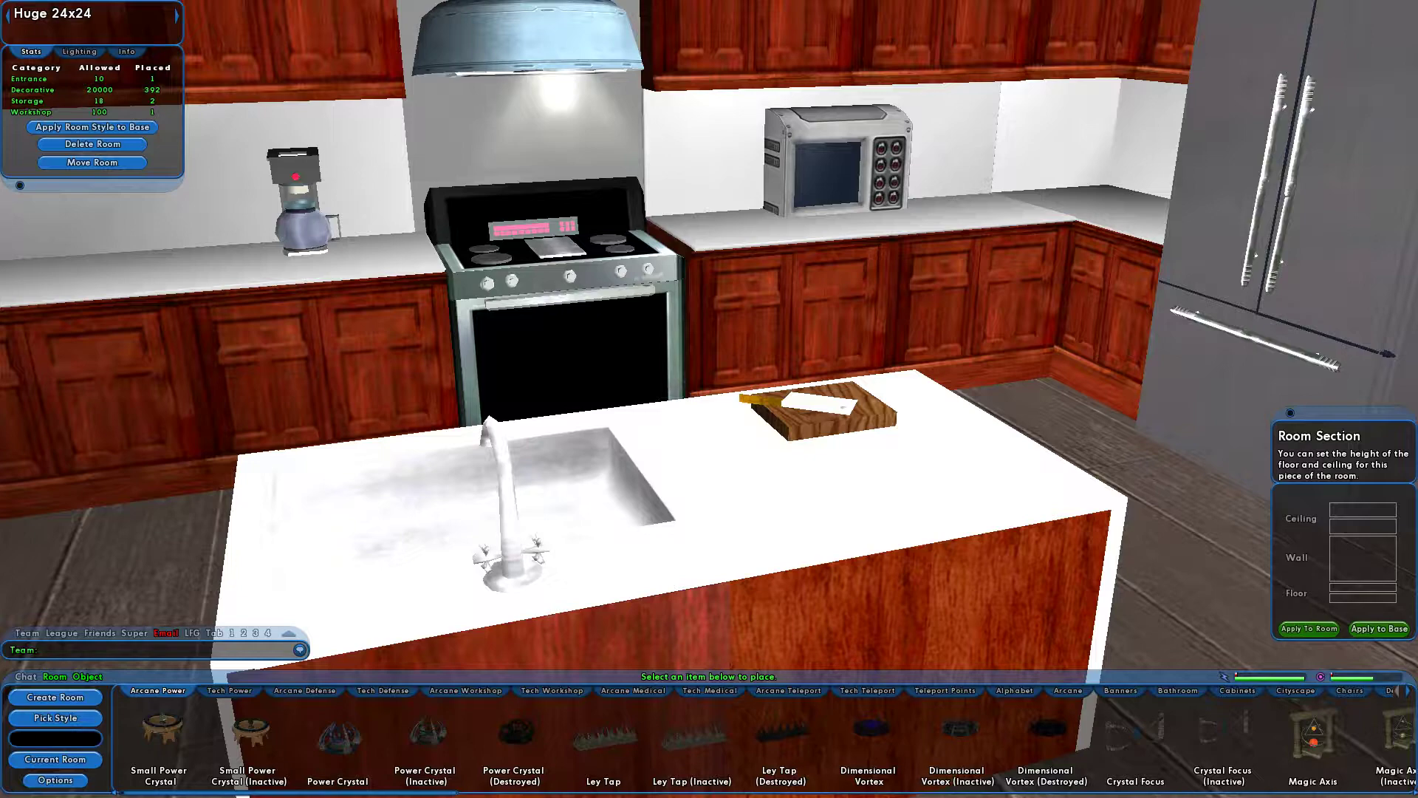
- Inspect the two Baton 2 pieces that form the refrigerator's lower drawer handle
{"action": "right_click_drag", "start_coordinate": [709, 399], "coordinate": [694, 458]}
{"action": "key", "text": "w"}
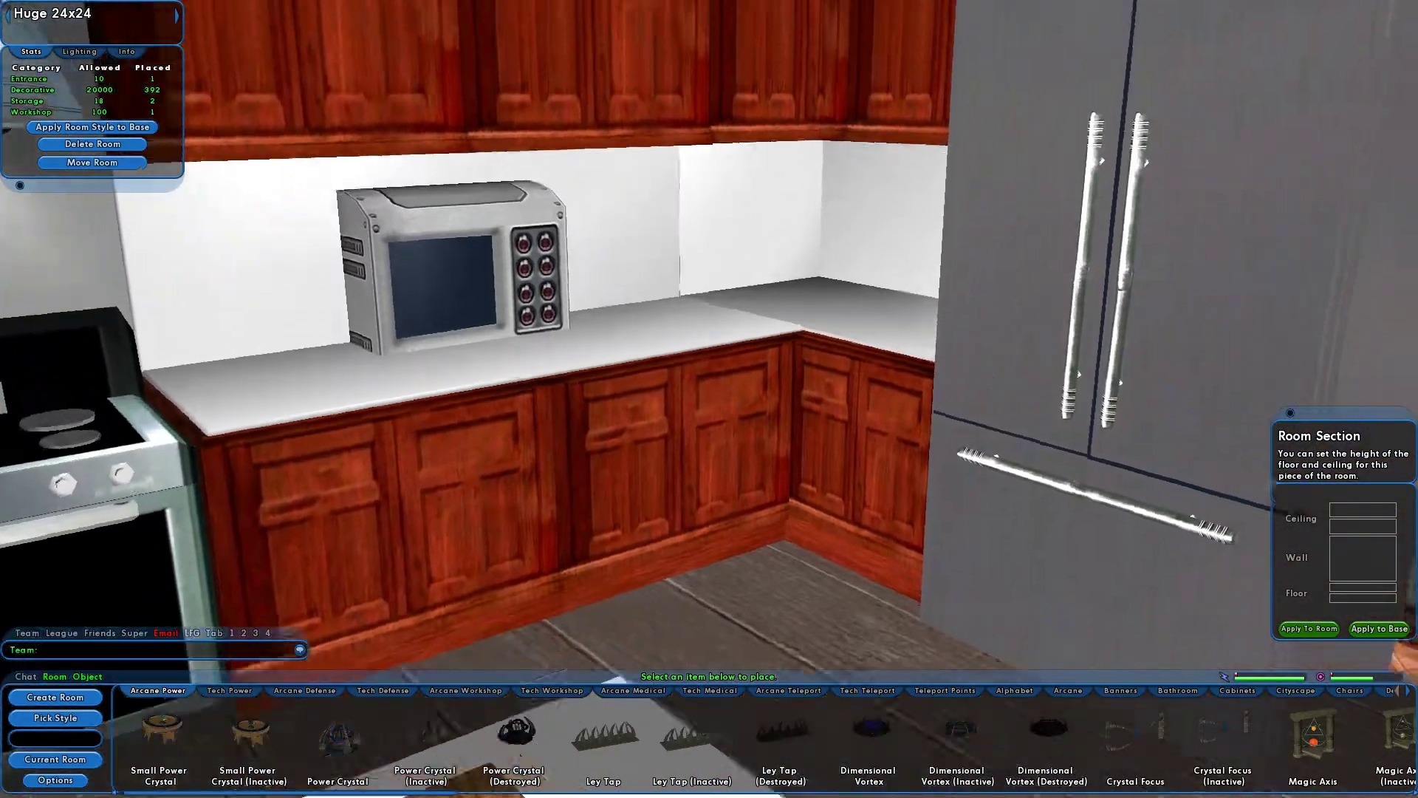
{"action": "key", "text": "w"}
{"action": "mouse_move", "coordinate": [710, 399]}
{"action": "right_mouse_down"}
{"action": "mouse_move", "coordinate": [842, 421]}
{"action": "mouse_move", "coordinate": [916, 458]}
{"action": "mouse_move", "coordinate": [735, 401]}
{"action": "right_mouse_up"}
{"action": "key", "text": "w"}
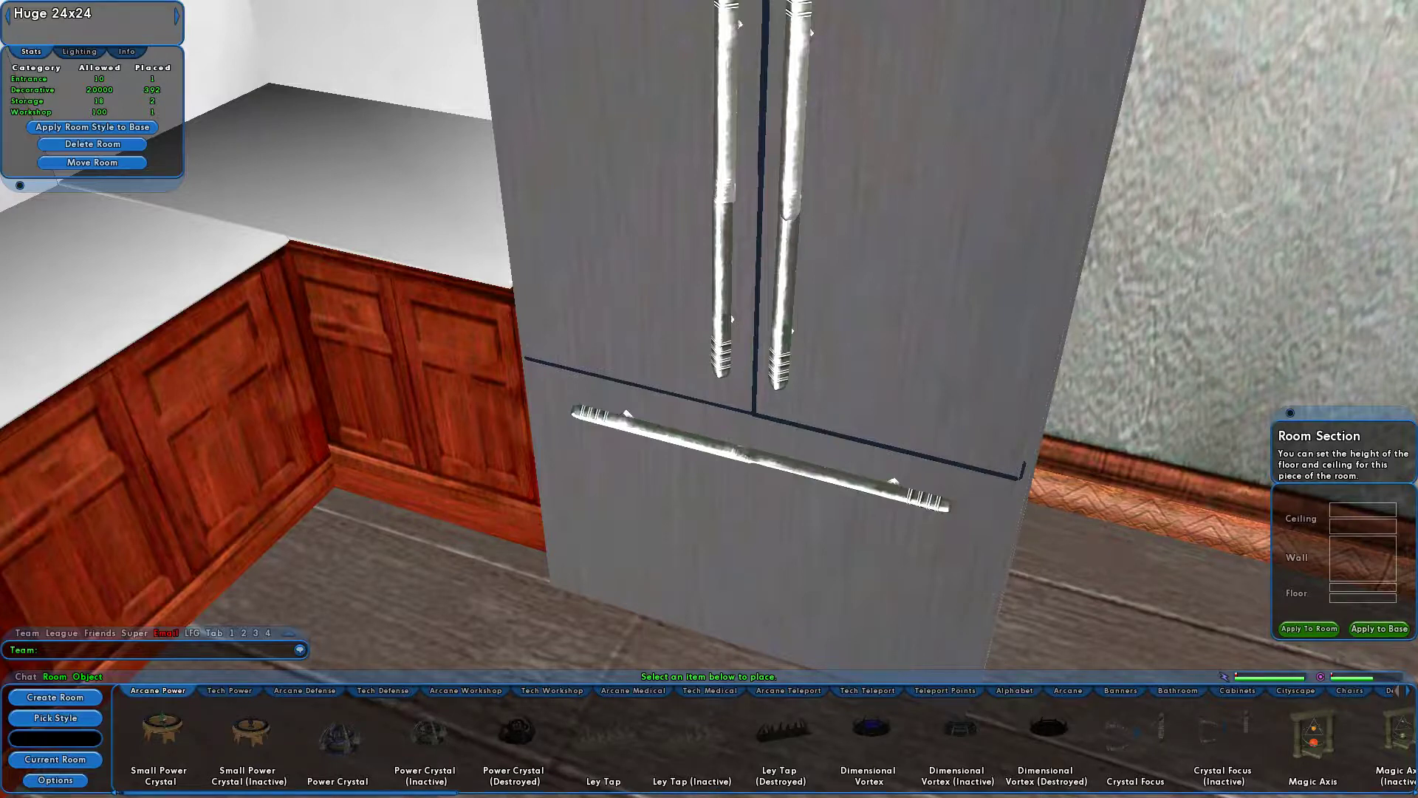
{"action": "left_click", "coordinate": [845, 480]}
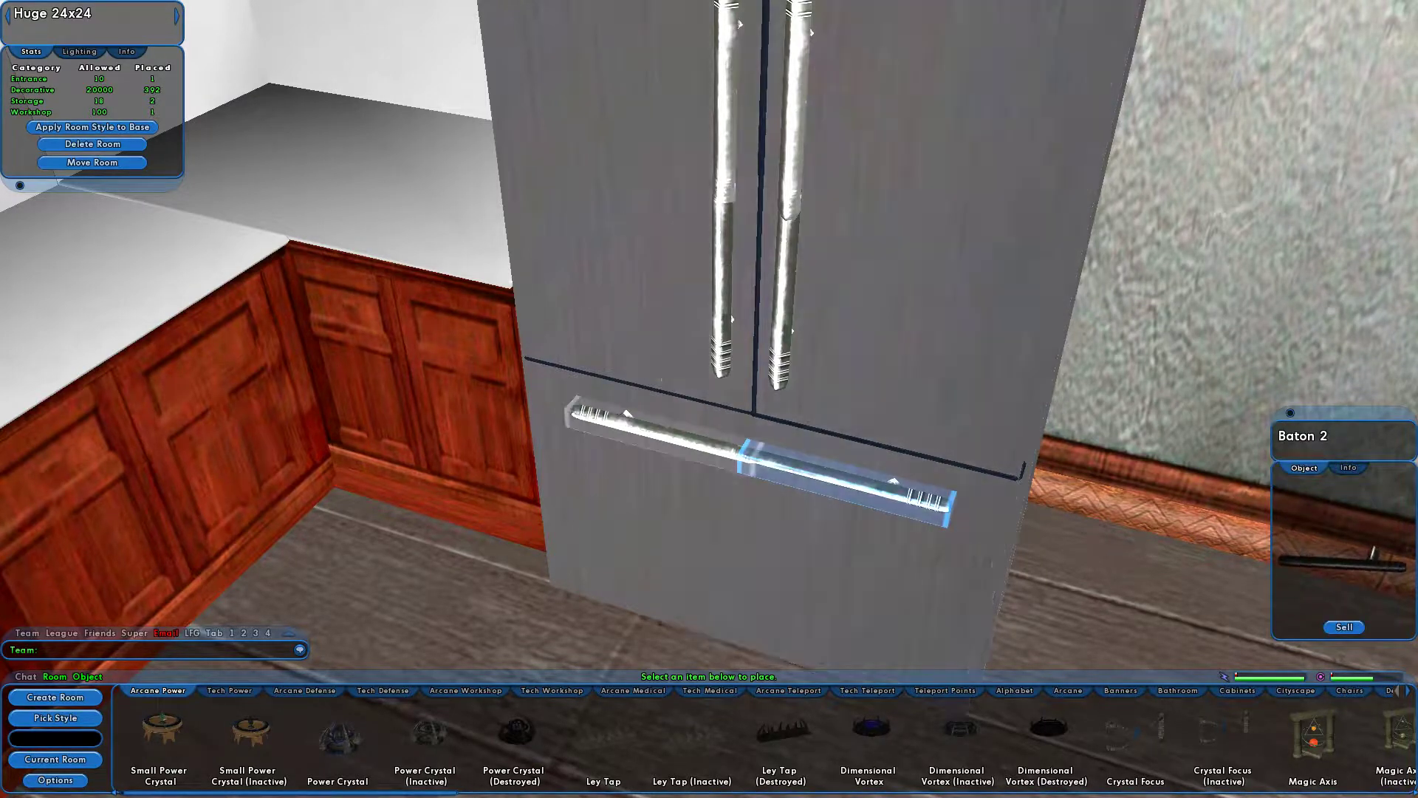
{"action": "left_click", "coordinate": [664, 437]}
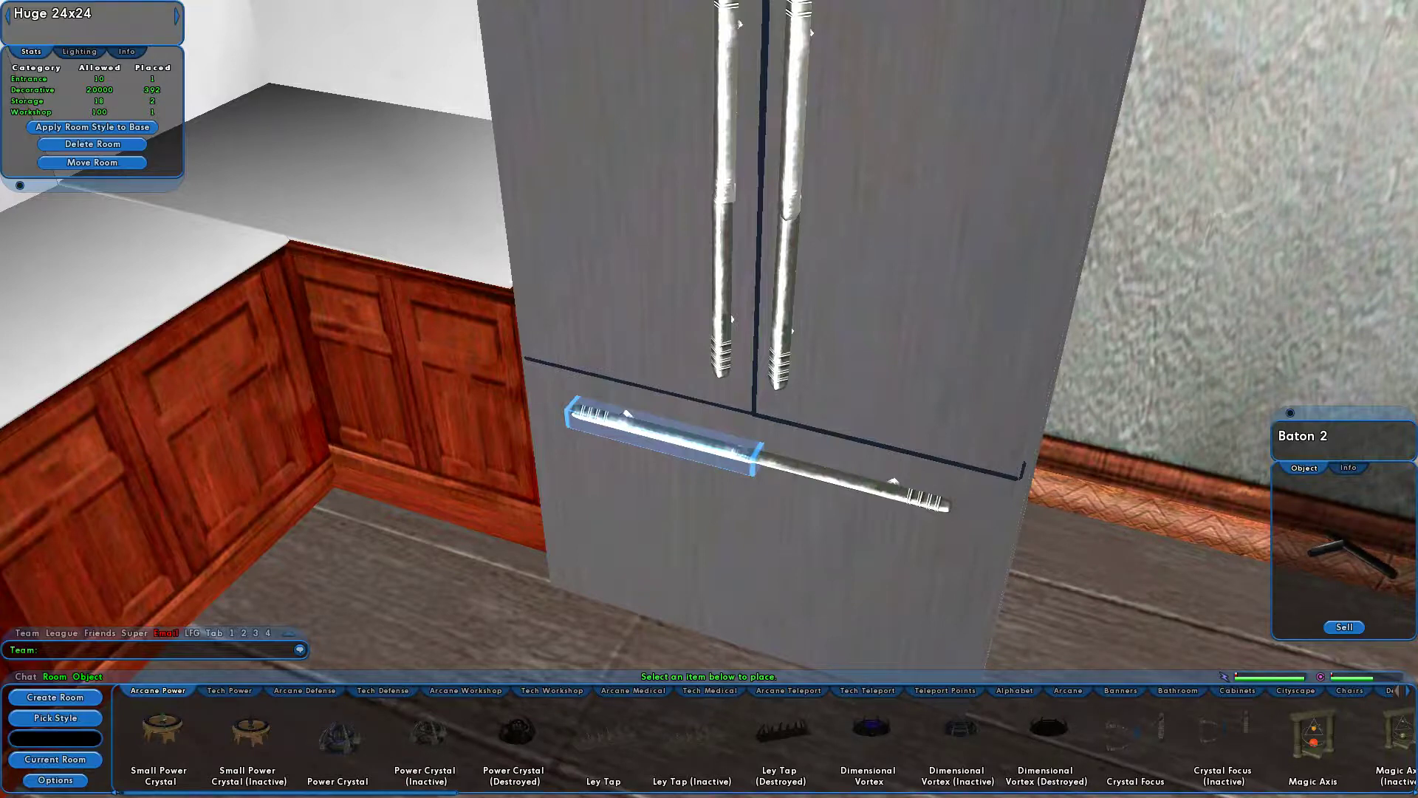
- Examine how the Stall Panel Divider (Urinal) embedded in the refrigerator forms its drawer seam, leaving it in place
{"action": "left_click", "coordinate": [1015, 506]}
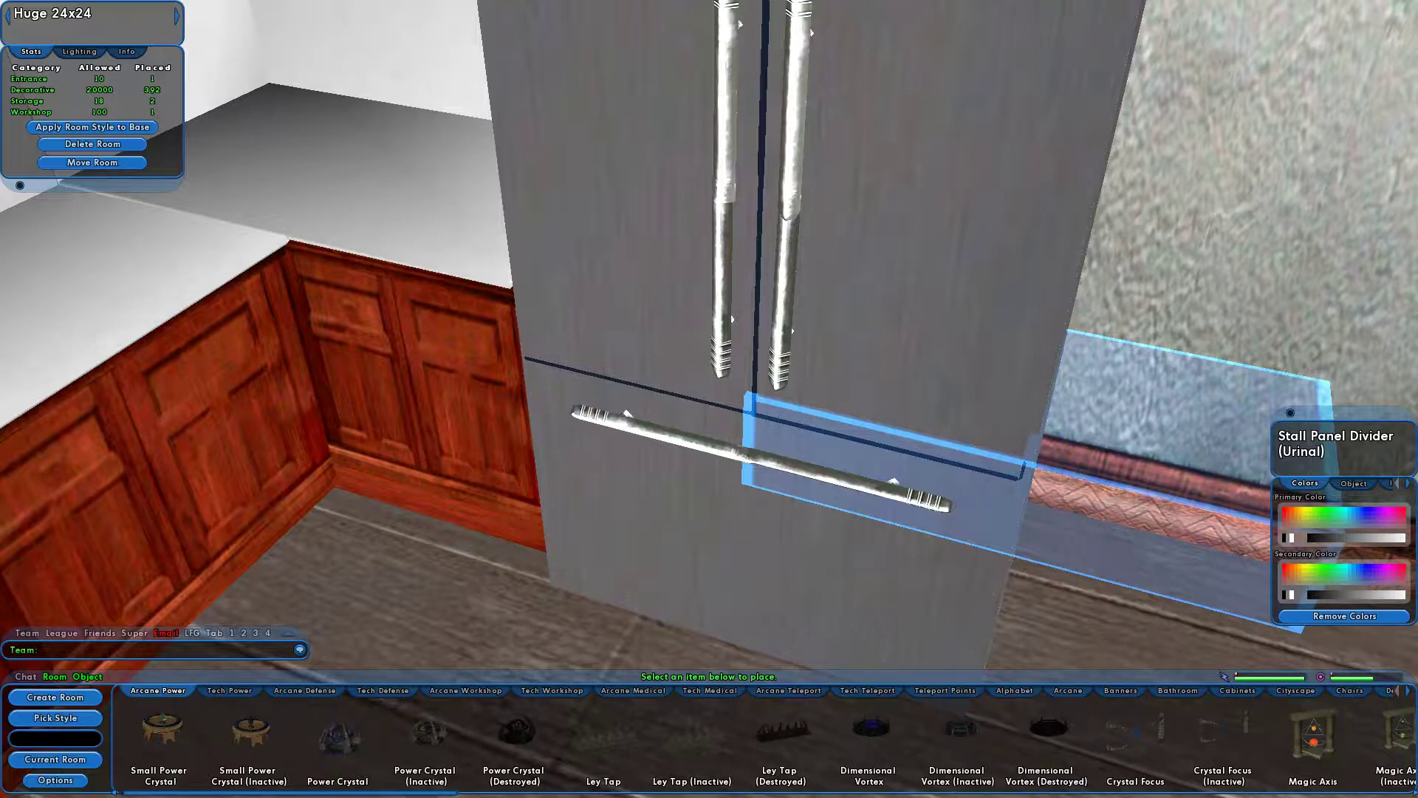
{"action": "left_click_drag", "start_coordinate": [886, 458], "coordinate": [886, 452], "text": "shift"}
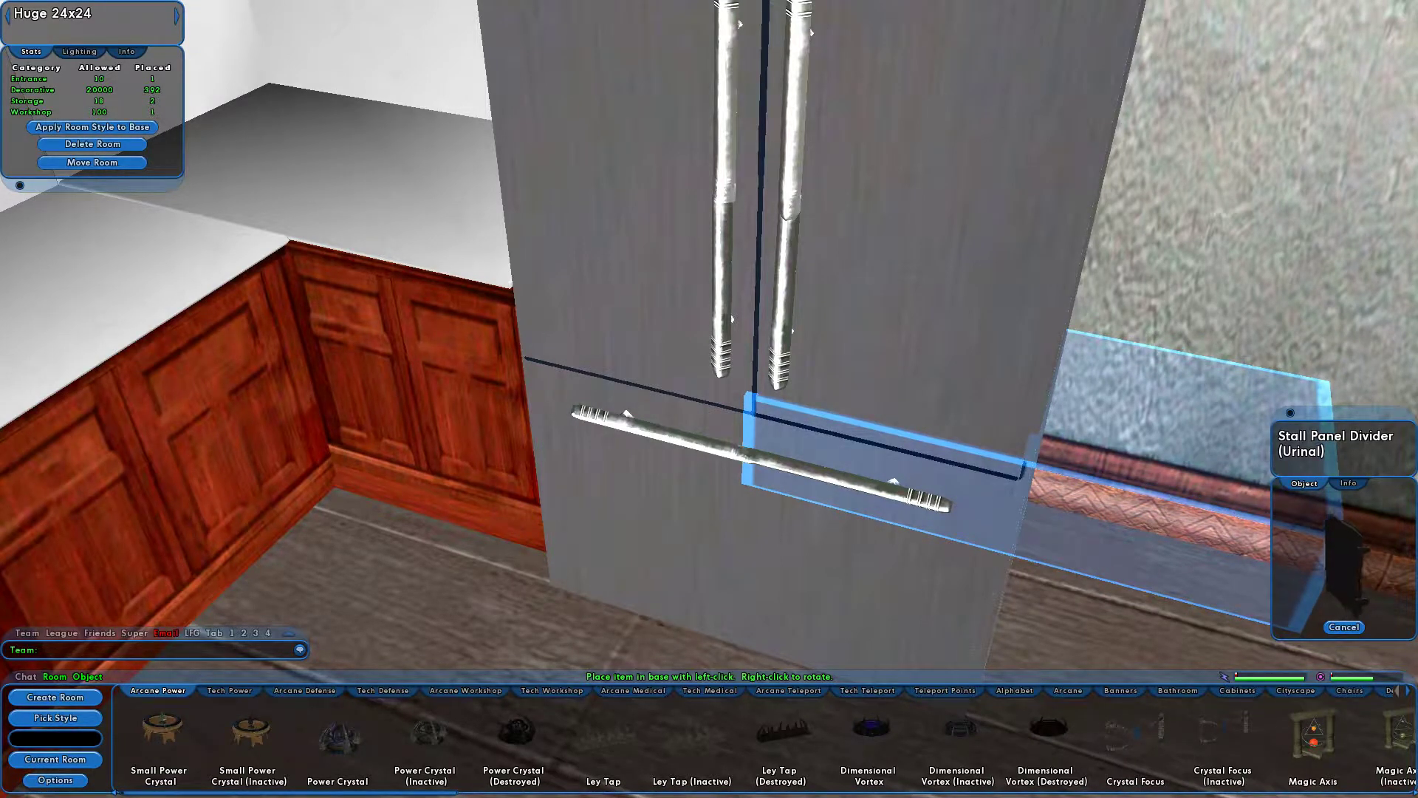
{"action": "left_click", "coordinate": [886, 452]}
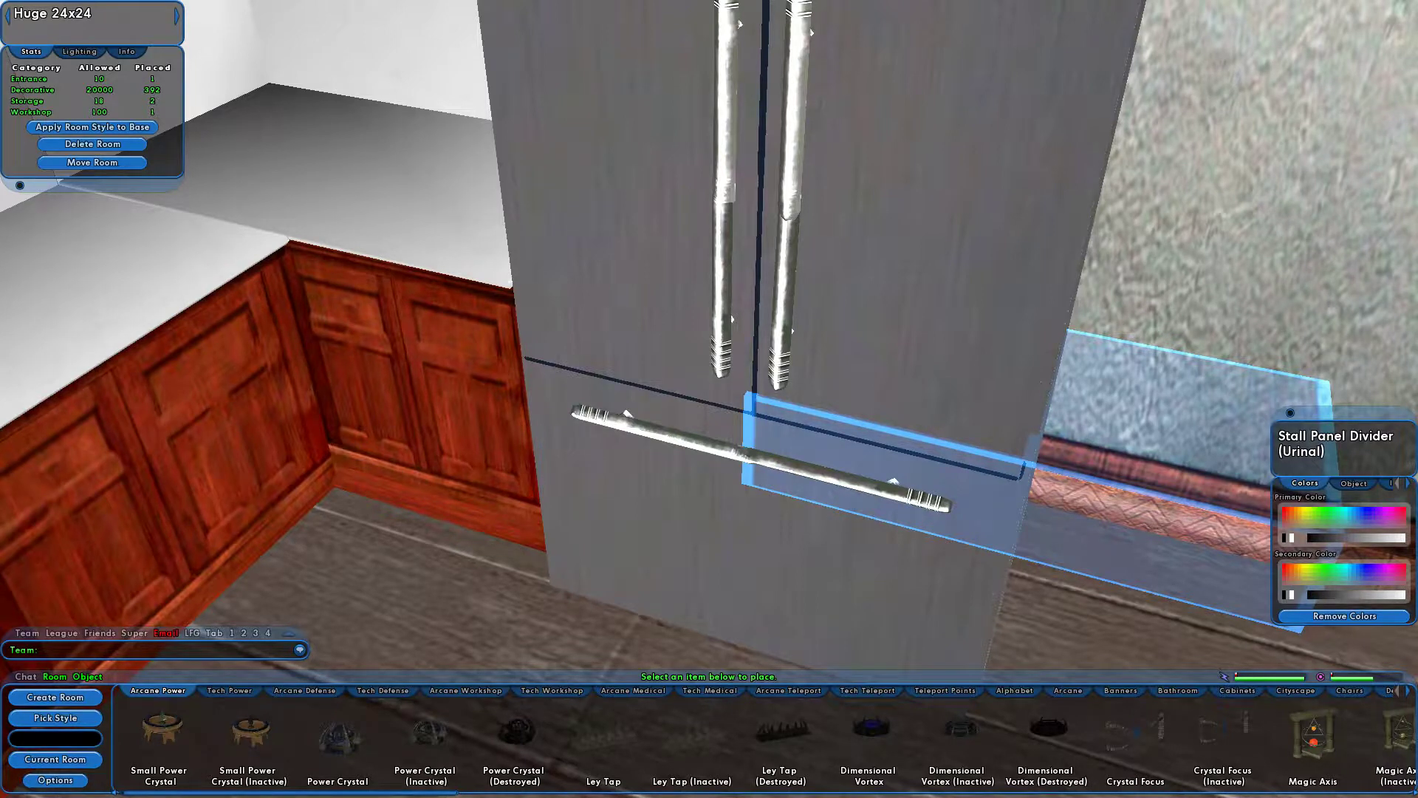
{"action": "right_click_drag", "start_coordinate": [709, 399], "coordinate": [810, 266]}
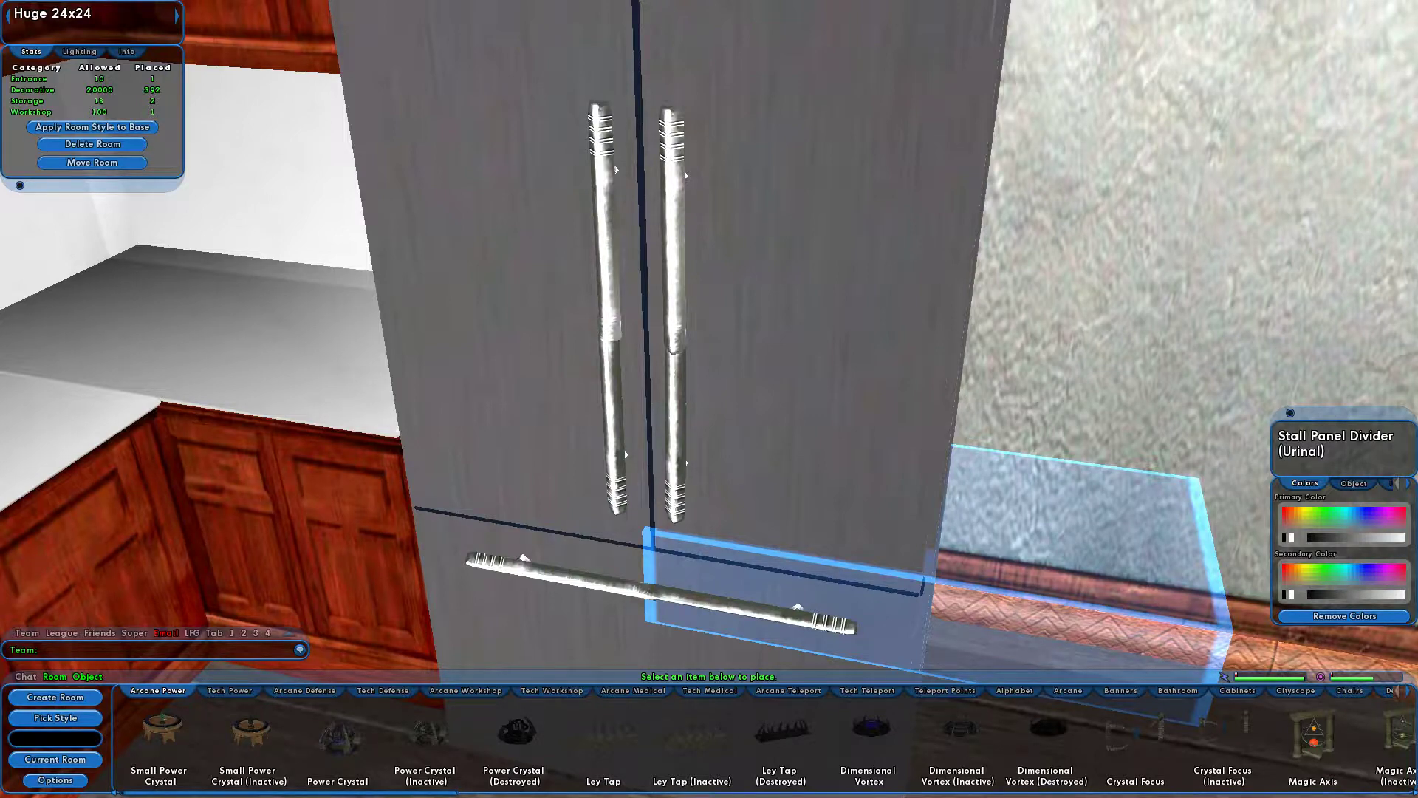
- Examine the Holo Computer embedded in the stove's back panel as its control display
{"action": "right_click_drag", "start_coordinate": [709, 399], "coordinate": [258, 399]}
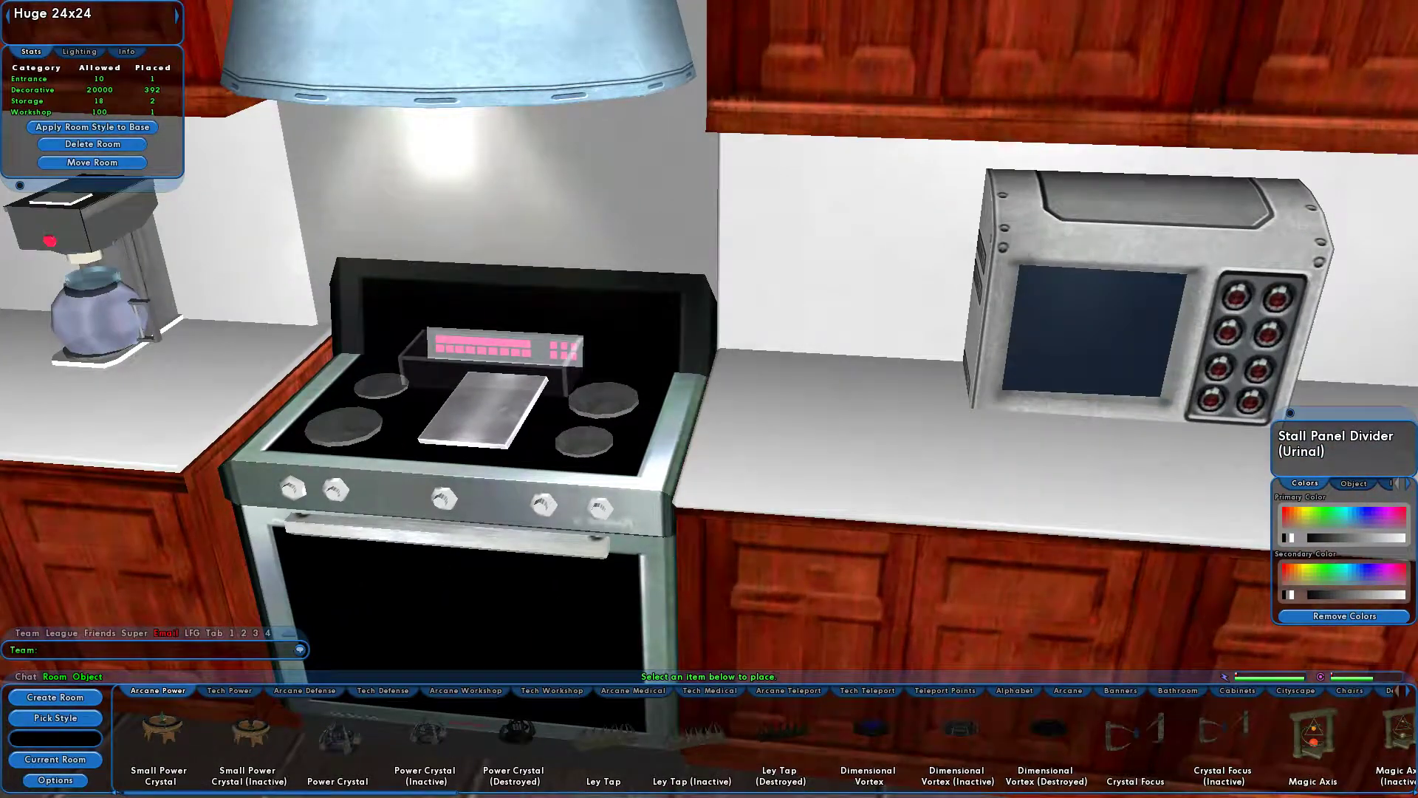
{"action": "left_click", "coordinate": [493, 353]}
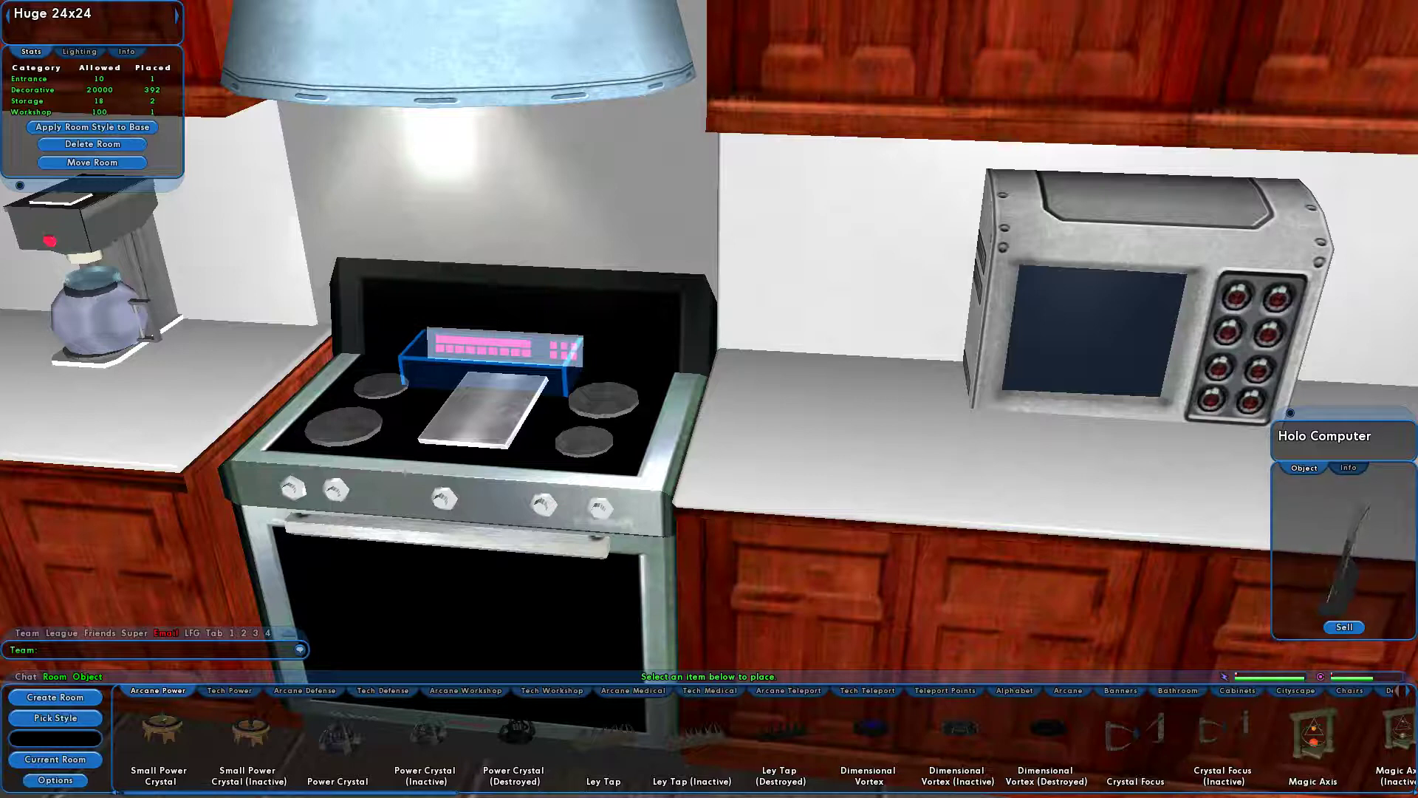
{"action": "left_click", "coordinate": [505, 351]}
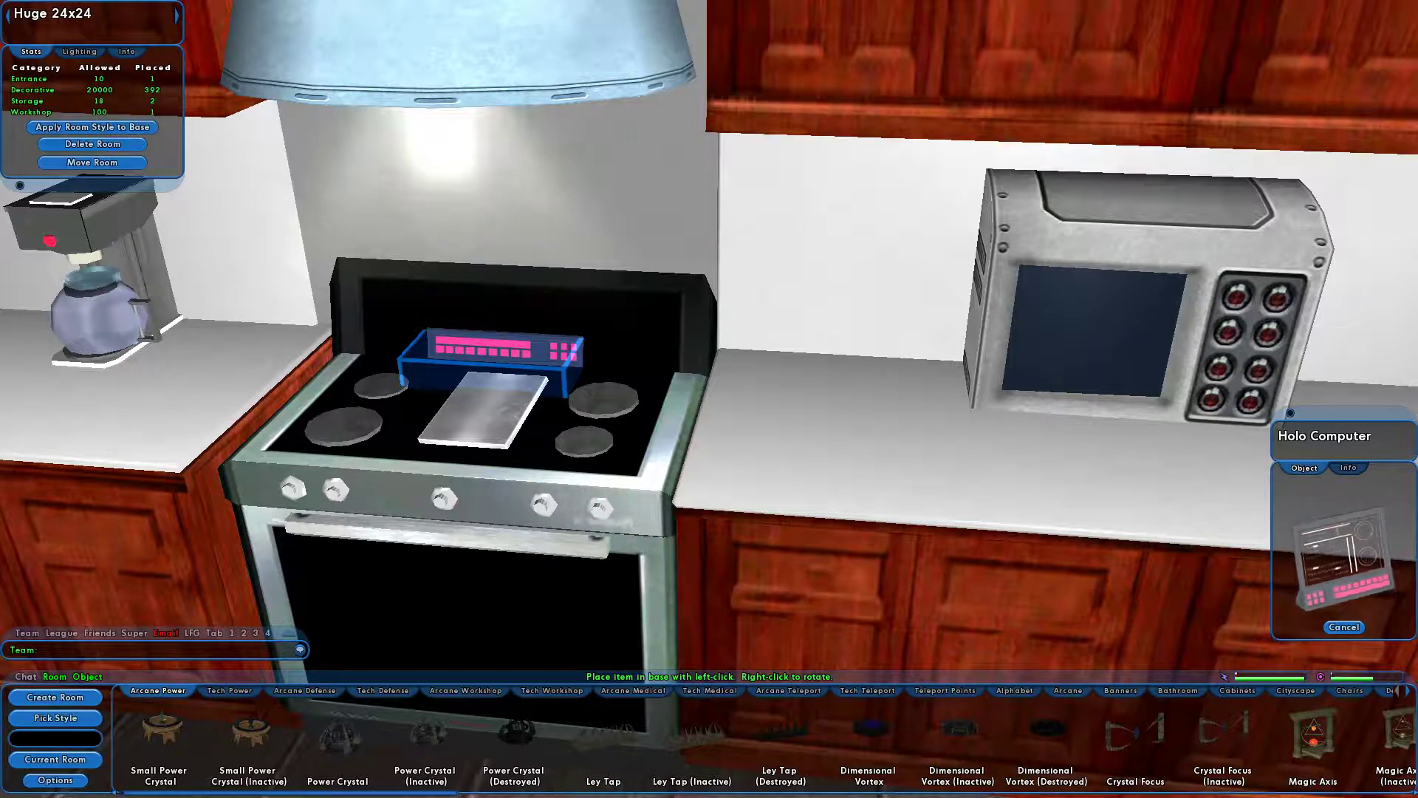
{"action": "left_click", "coordinate": [491, 354]}
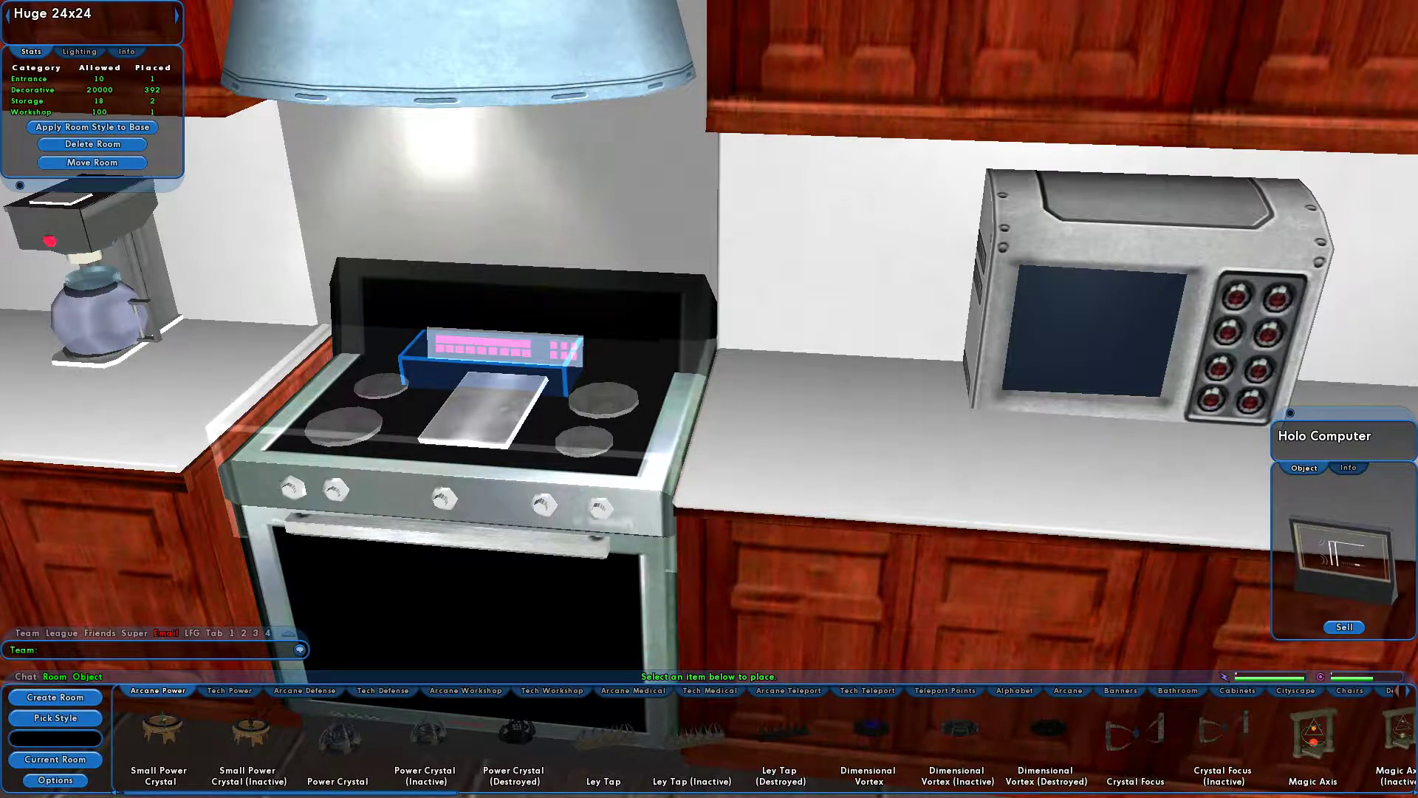
{"action": "right_click_drag", "start_coordinate": [603, 399], "coordinate": [572, 440]}
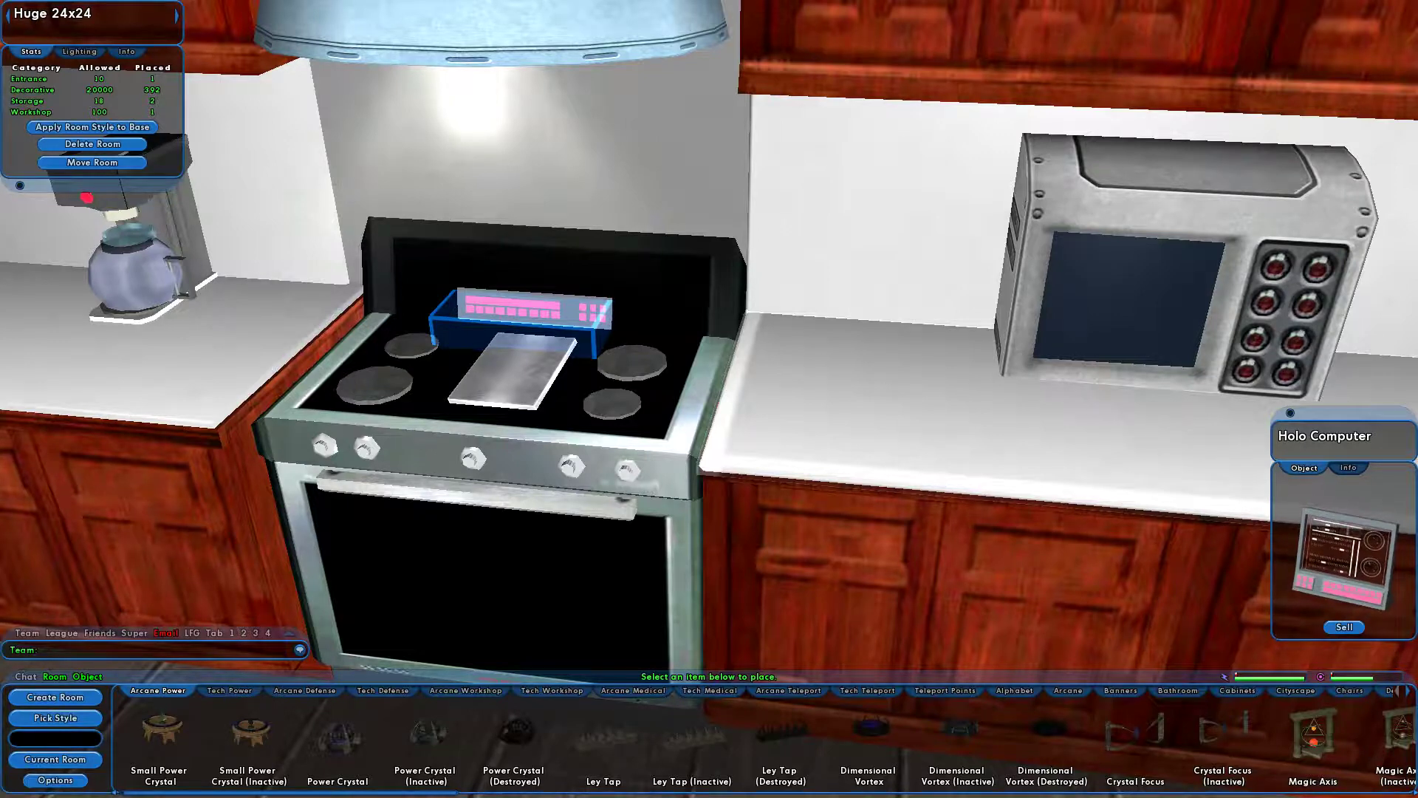
{"action": "right_click_drag", "start_coordinate": [709, 399], "coordinate": [718, 452]}
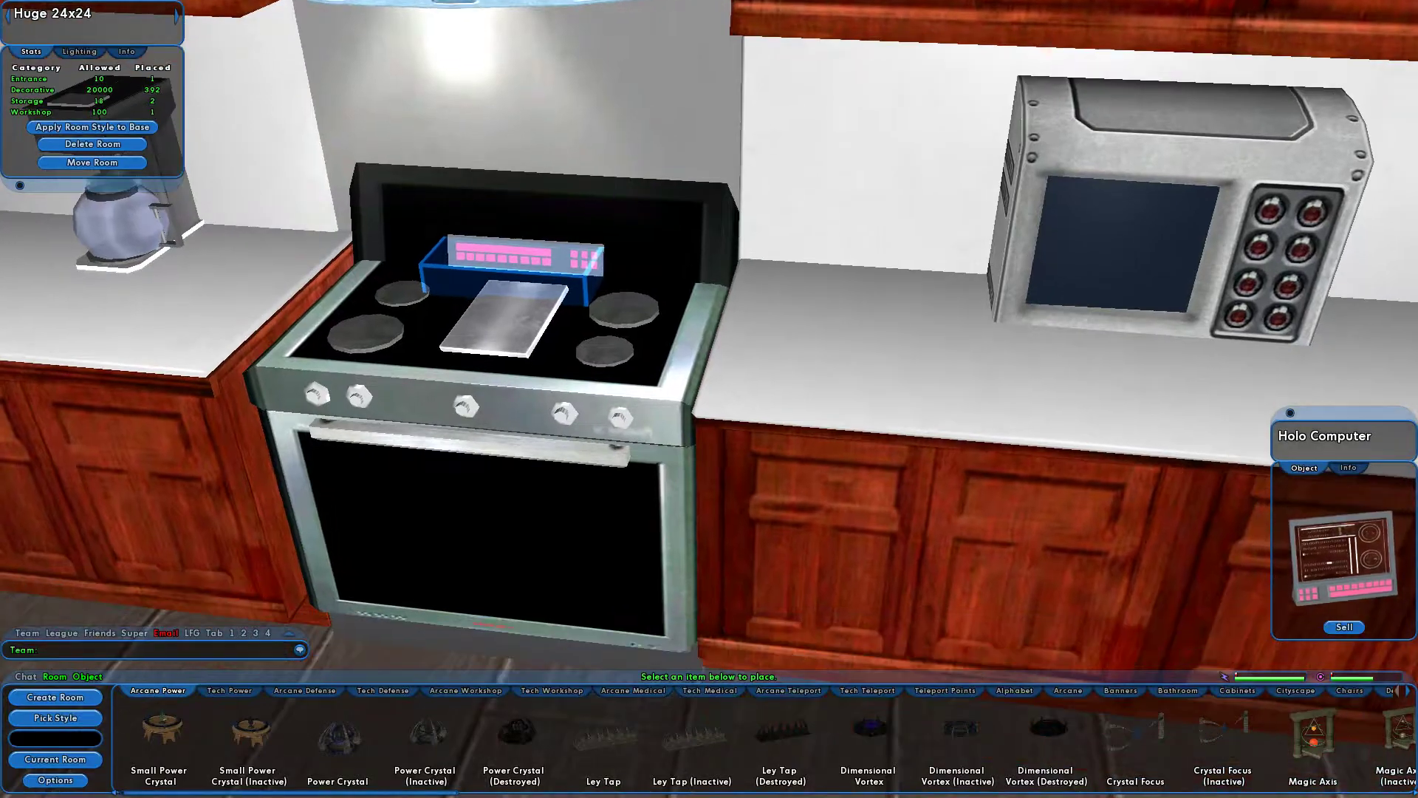
{"action": "right_click_drag", "start_coordinate": [709, 399], "coordinate": [606, 399]}
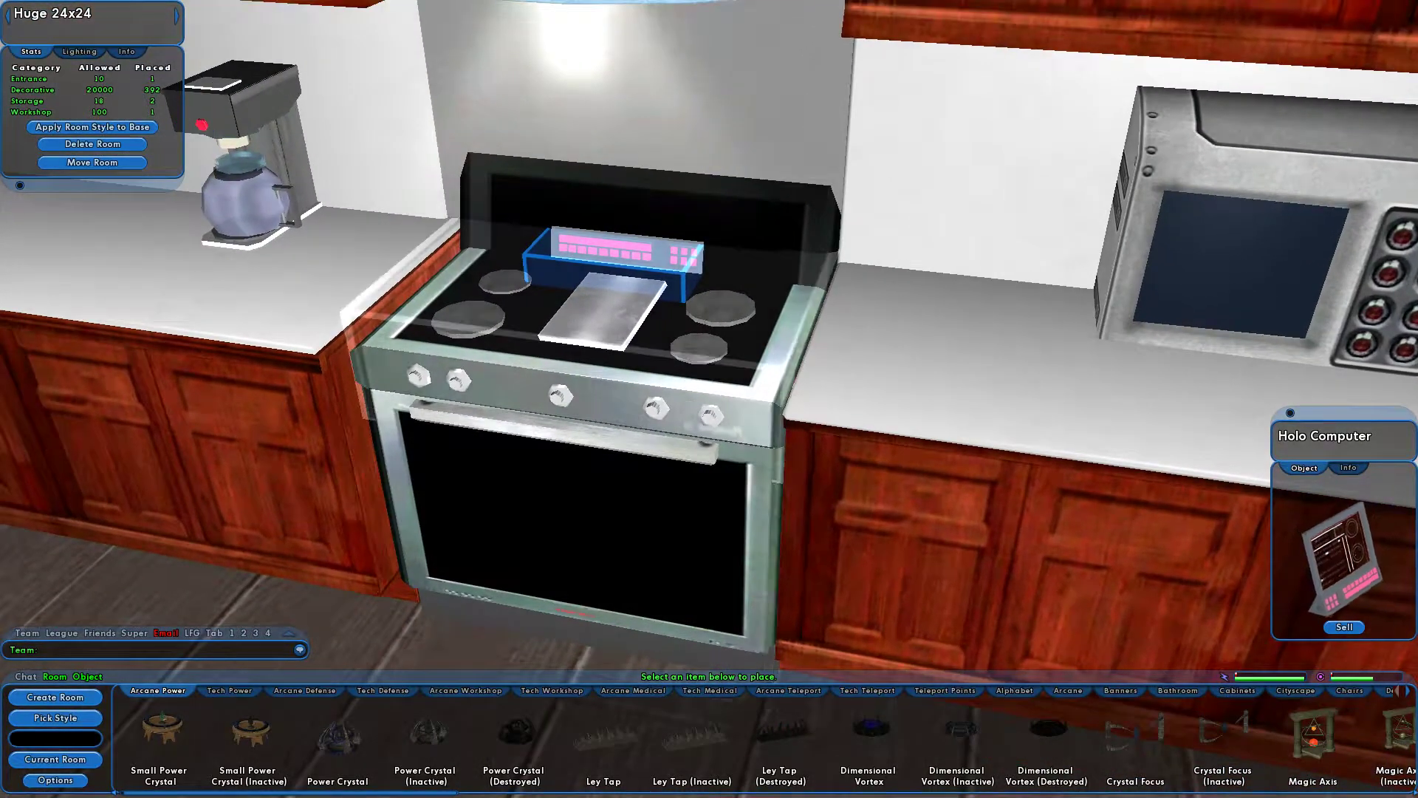
- Inspect the Long Wooden Counter beside the stove and the Wall Sconce 2 under the range hood
{"action": "left_click", "coordinate": [901, 531]}
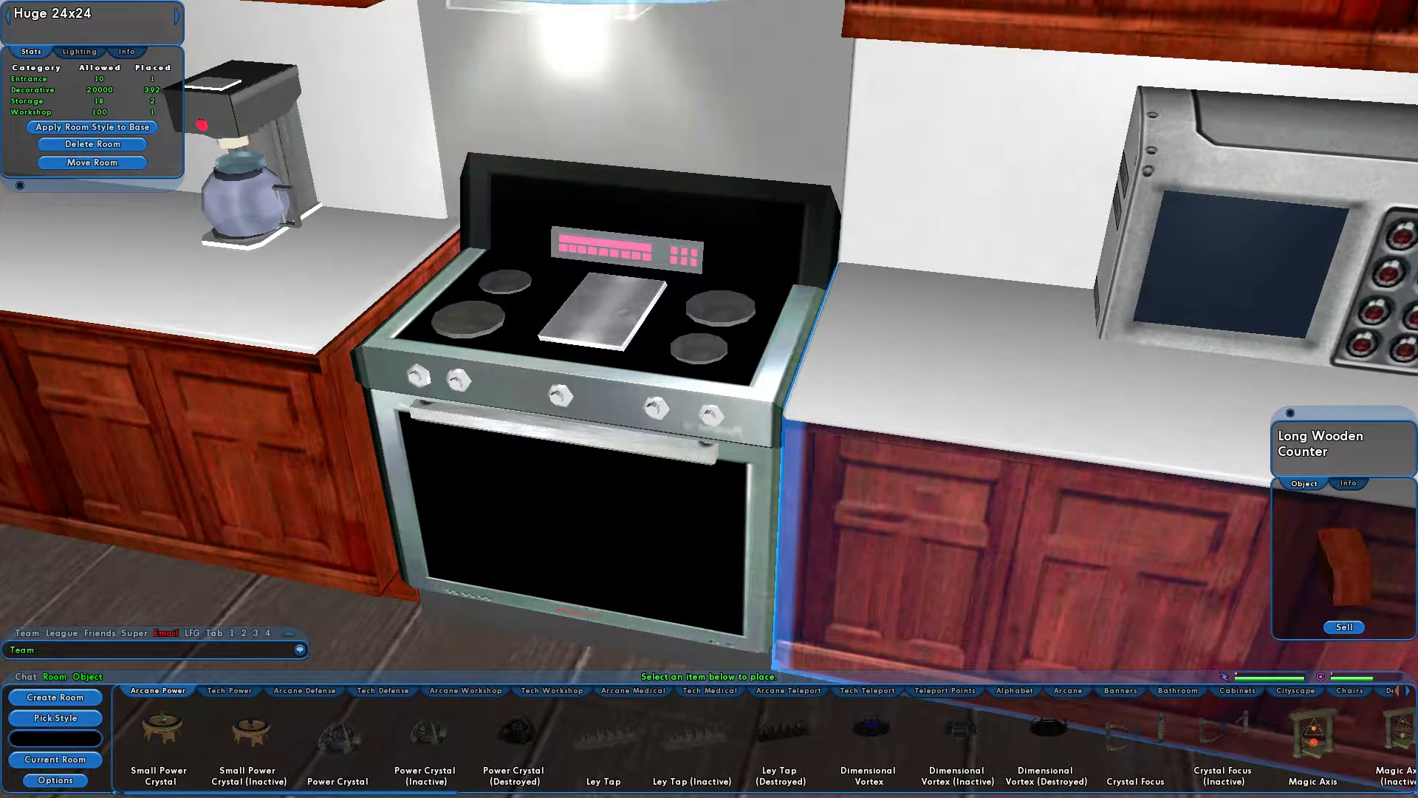
{"action": "left_click", "coordinate": [561, 5]}
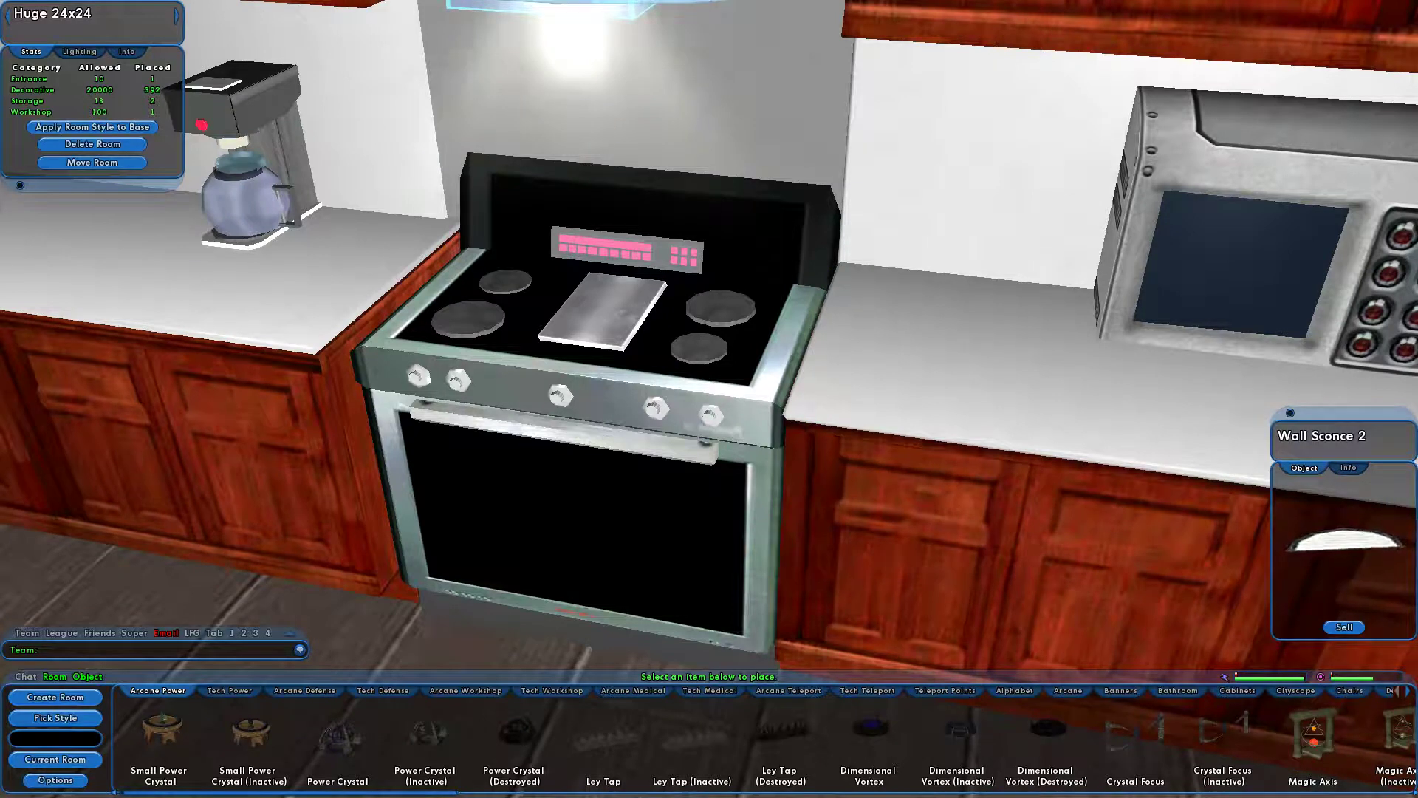
{"action": "right_click_drag", "start_coordinate": [709, 398], "coordinate": [705, 318]}
{"action": "right_click_drag", "start_coordinate": [709, 398], "coordinate": [648, 469]}
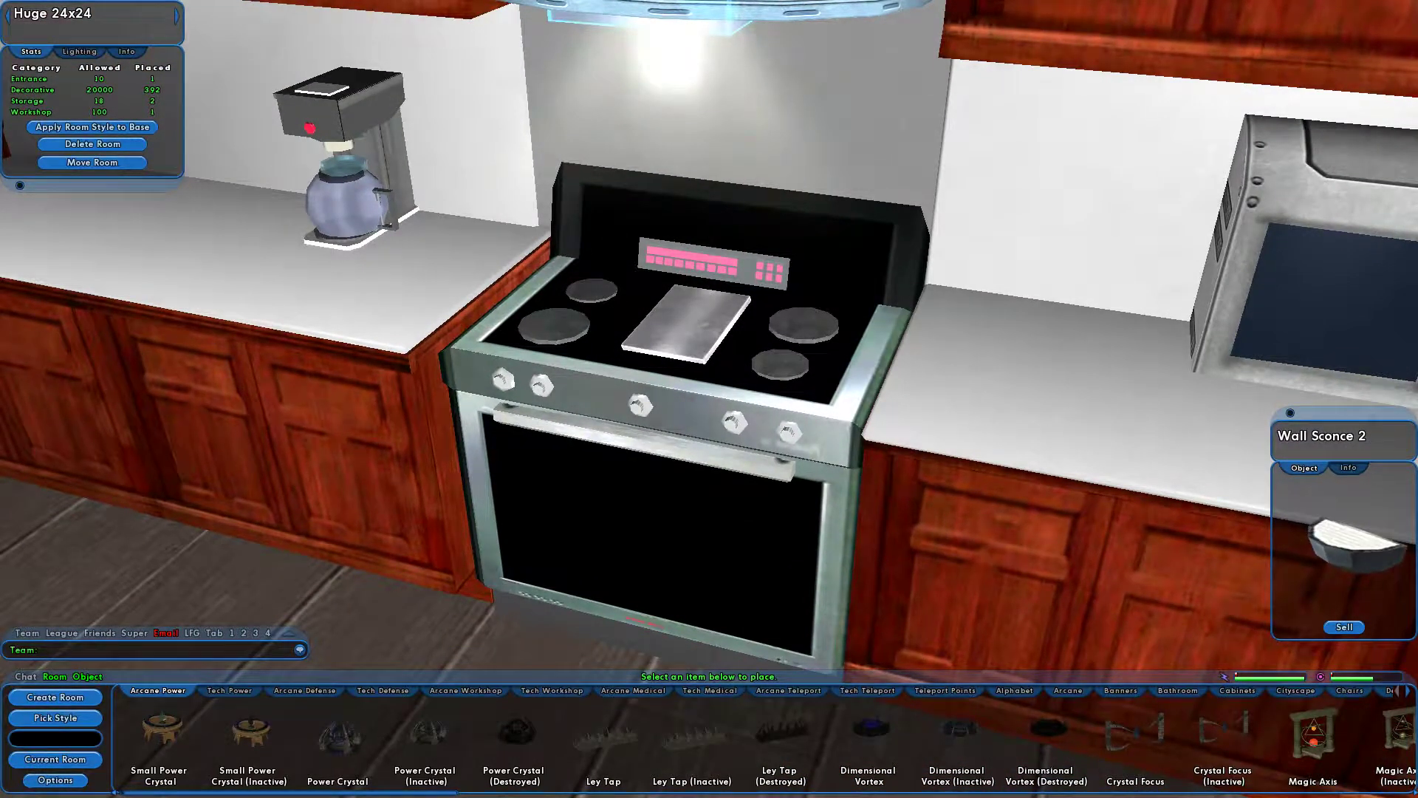
{"action": "mouse_move", "coordinate": [650, 17]}
{"action": "left_mouse_down"}
{"action": "mouse_move", "coordinate": [651, 60]}
{"action": "mouse_move", "coordinate": [650, 22]}
{"action": "left_mouse_up"}
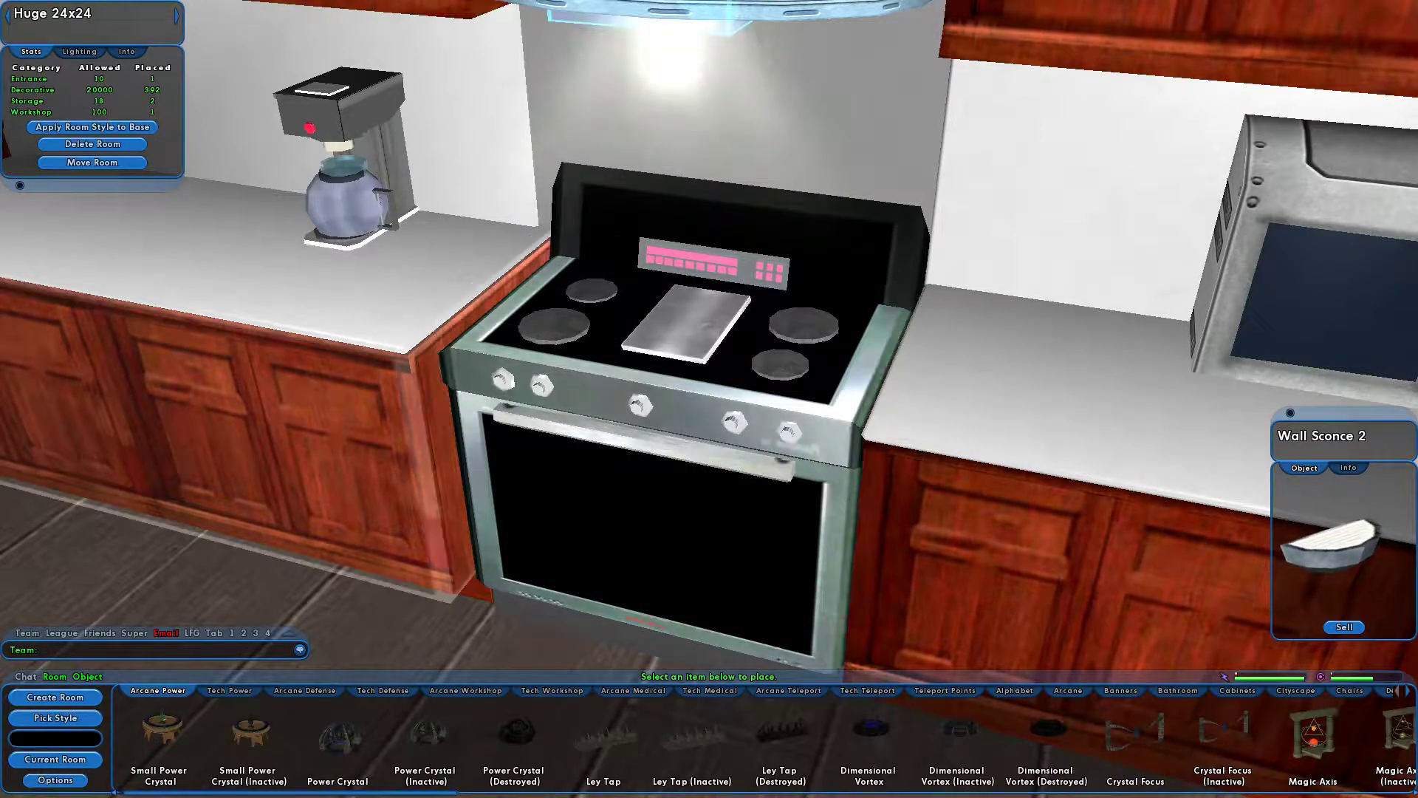
- Inspect the Stall Panel Wall (8ft) backsplash and countertop, plus the Bunsen Burner 1 (New) used as the front stove burner
{"action": "left_click", "coordinate": [428, 275]}
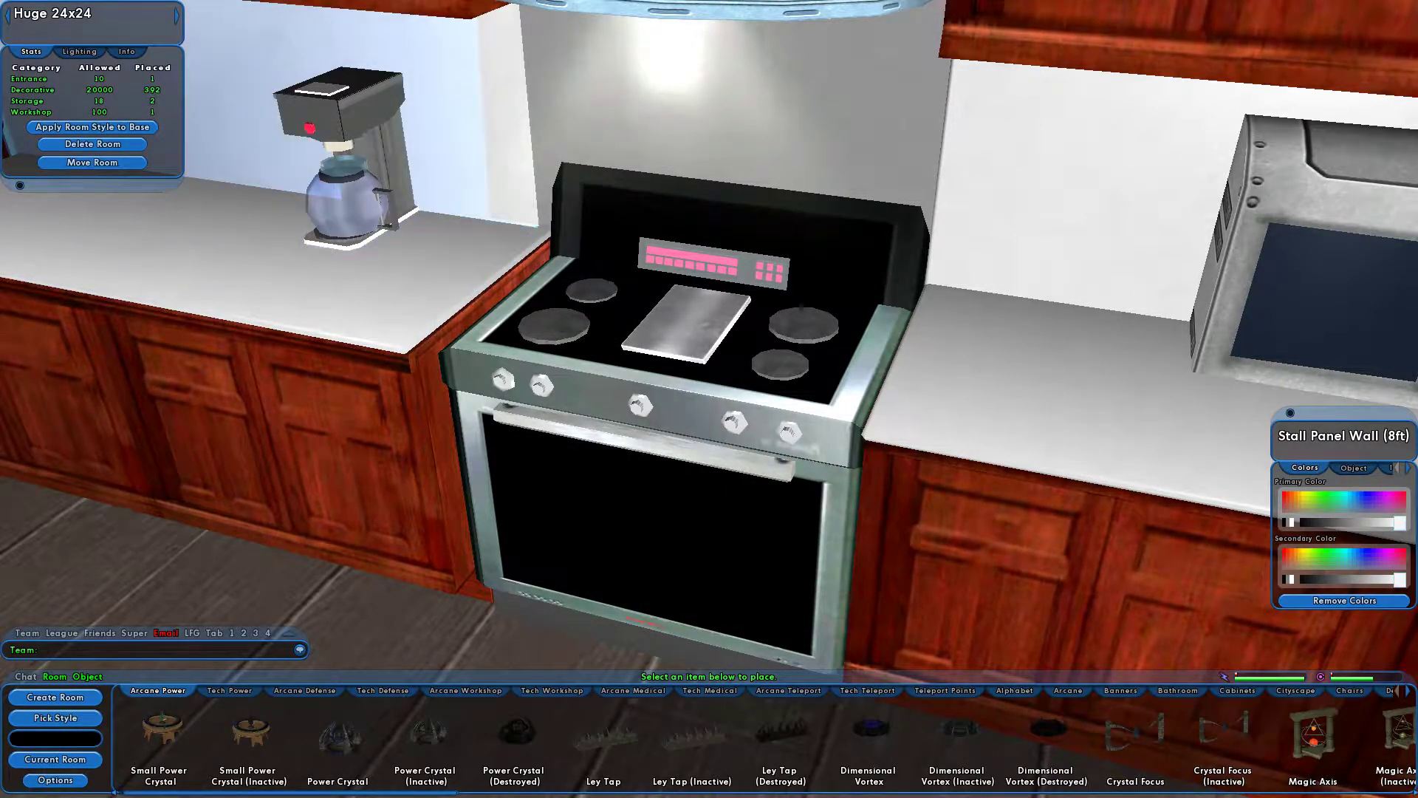
{"action": "left_click_drag", "start_coordinate": [428, 275], "coordinate": [430, 281]}
{"action": "left_click_drag", "start_coordinate": [406, 425], "coordinate": [427, 285]}
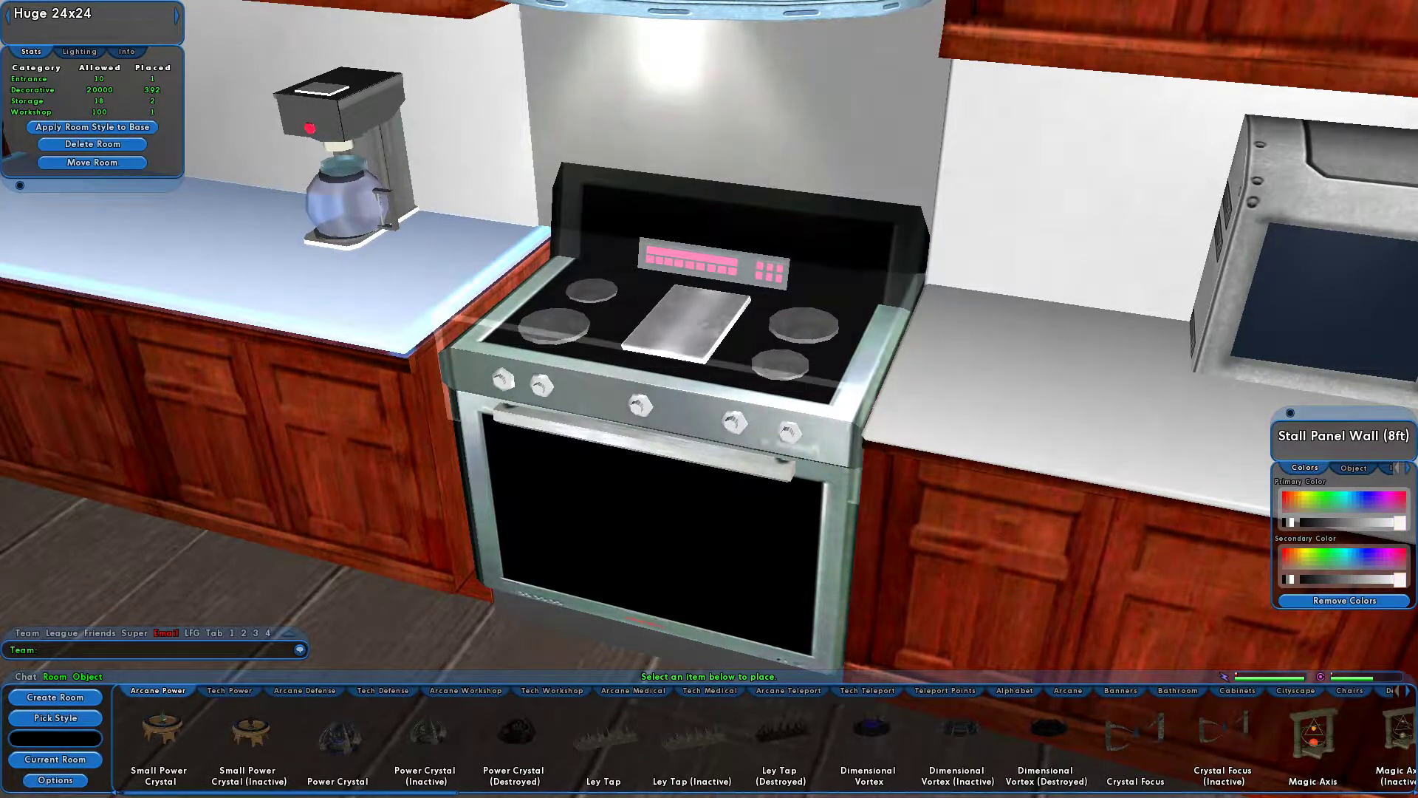
{"action": "left_click", "coordinate": [553, 325]}
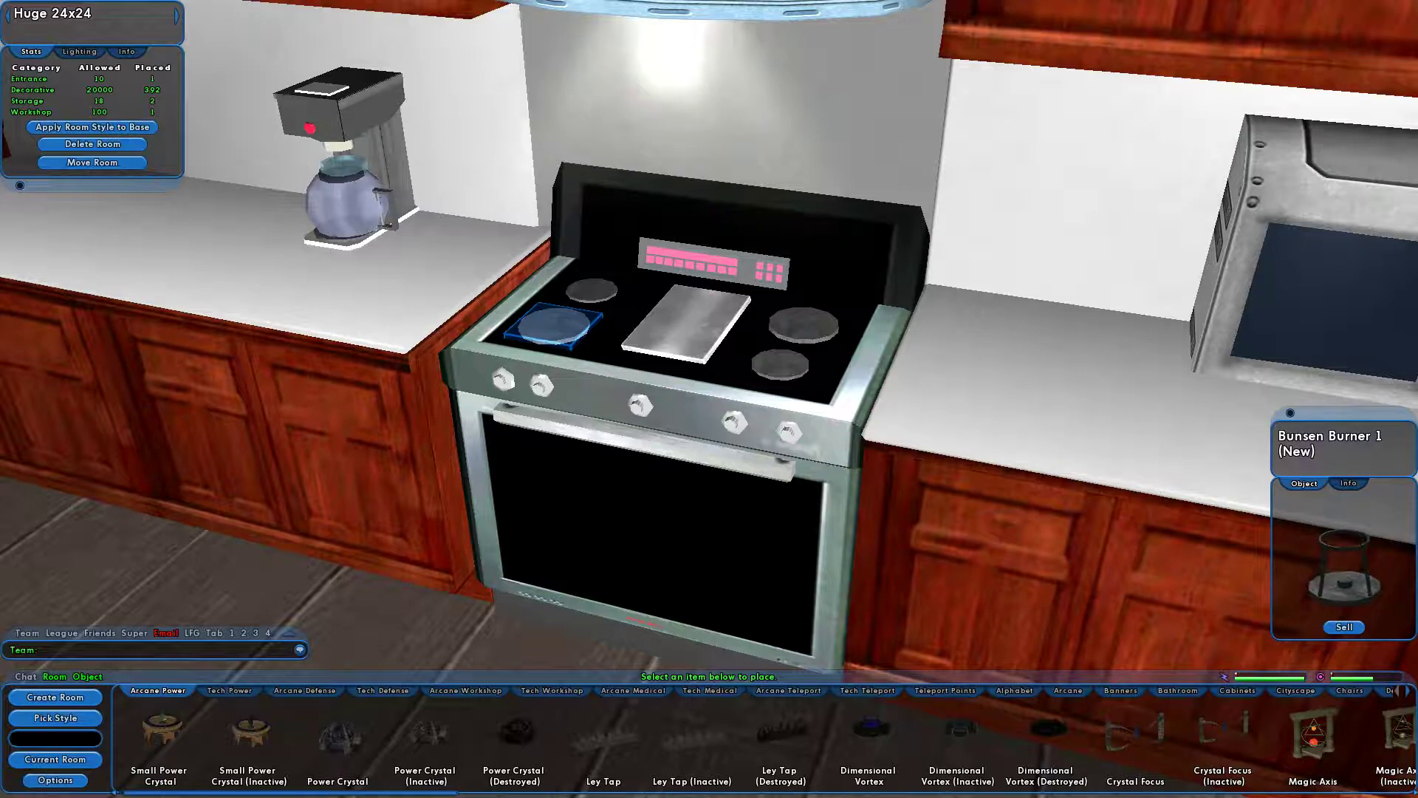
{"action": "mouse_move", "coordinate": [553, 326]}
{"action": "left_mouse_down"}
{"action": "mouse_move", "coordinate": [563, 299]}
{"action": "mouse_move", "coordinate": [547, 384]}
{"action": "mouse_move", "coordinate": [554, 326]}
{"action": "left_mouse_up"}
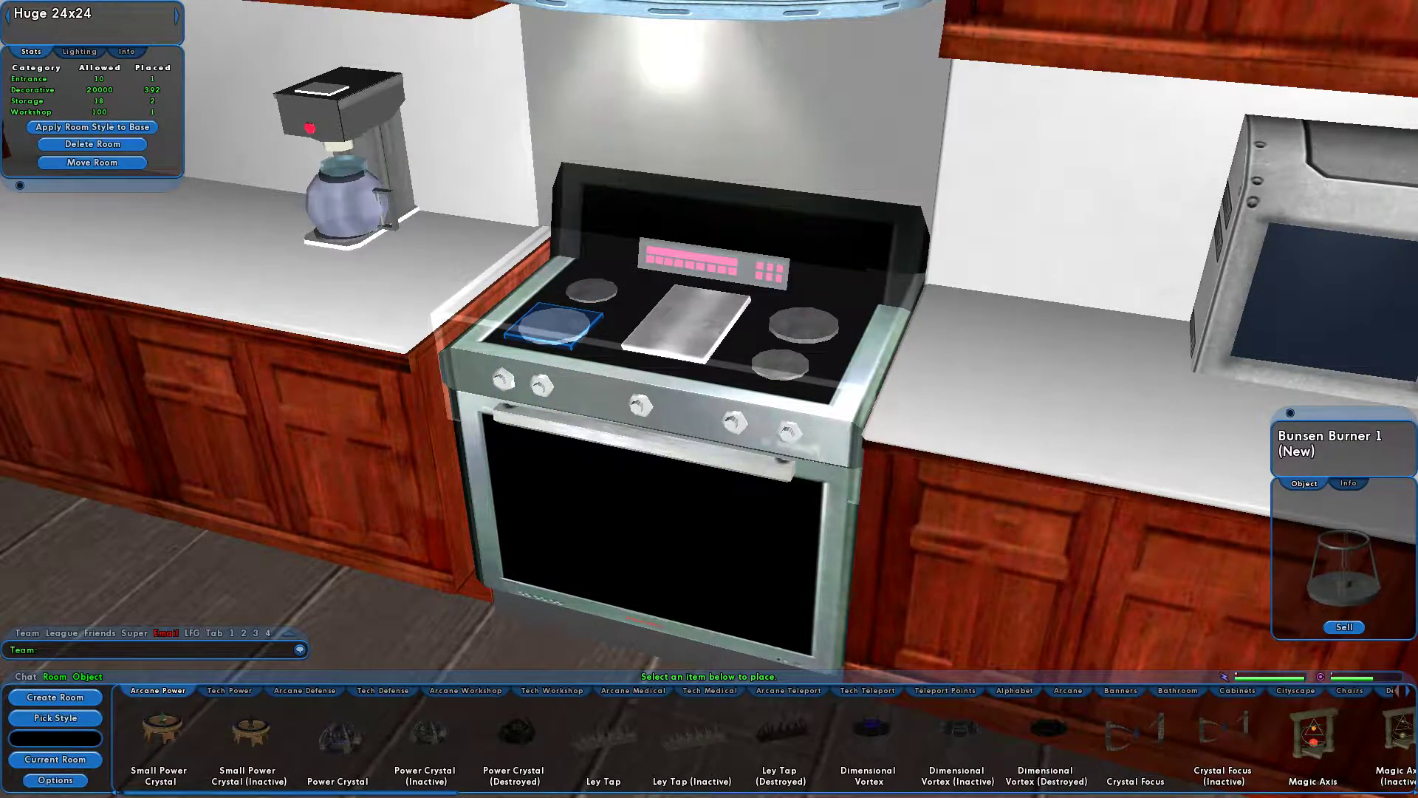
- Look over the kitchen's corner counters and the Baton 2 piece beneath the refrigerator
{"action": "right_click_drag", "start_coordinate": [517, 444], "coordinate": [300, 373]}
{"action": "right_click_drag", "start_coordinate": [517, 517], "coordinate": [369, 406]}
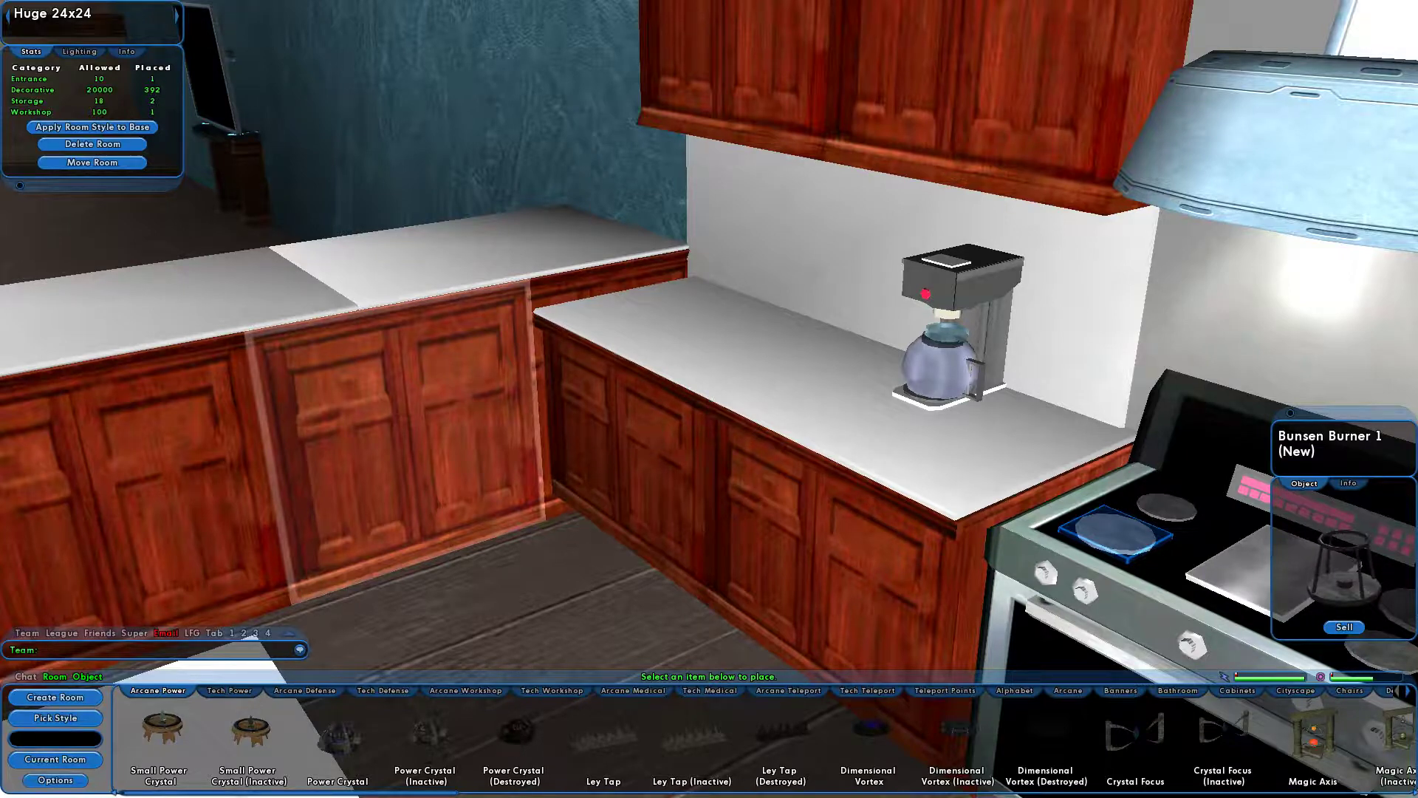
{"action": "right_click_drag", "start_coordinate": [395, 443], "coordinate": [404, 435]}
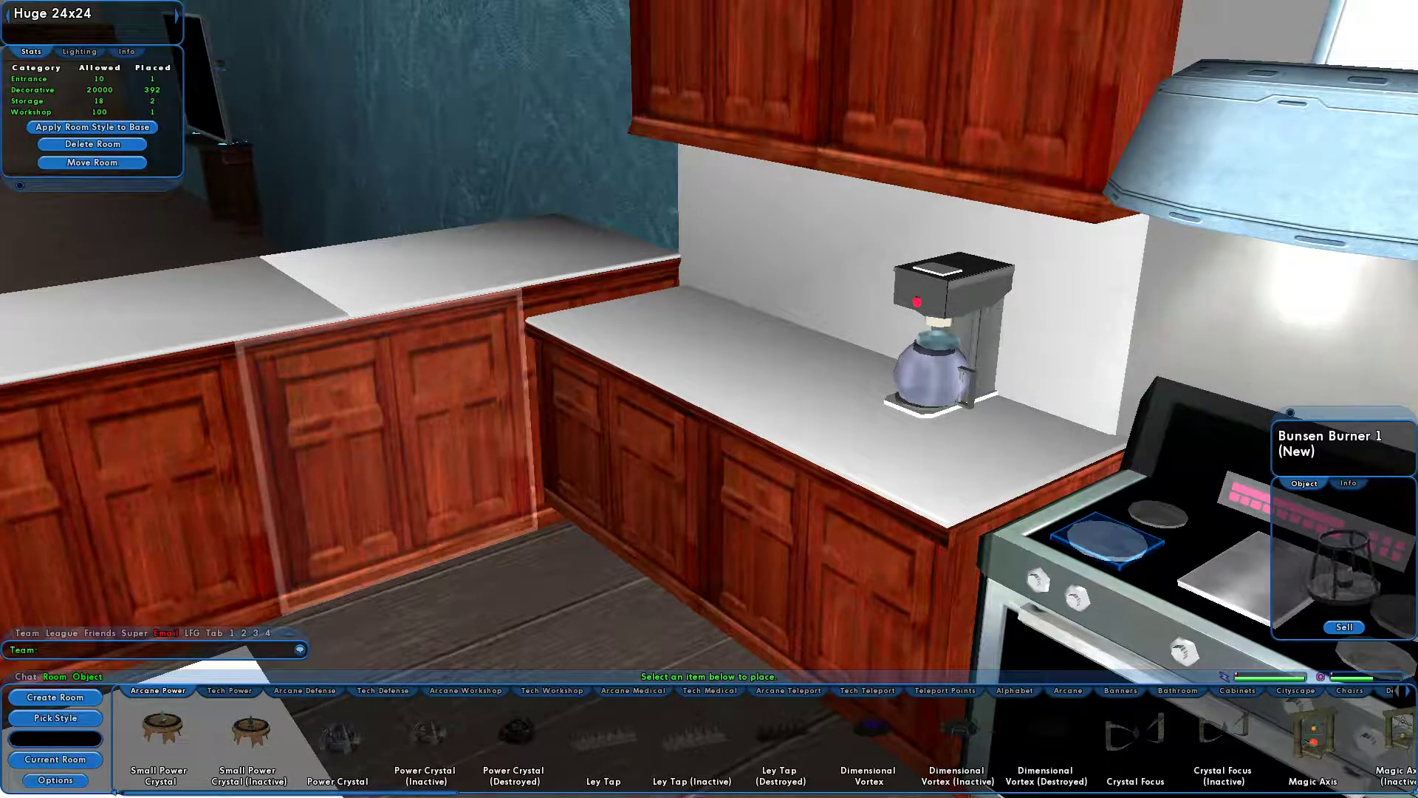
{"action": "right_click_drag", "start_coordinate": [543, 163], "coordinate": [326, 210]}
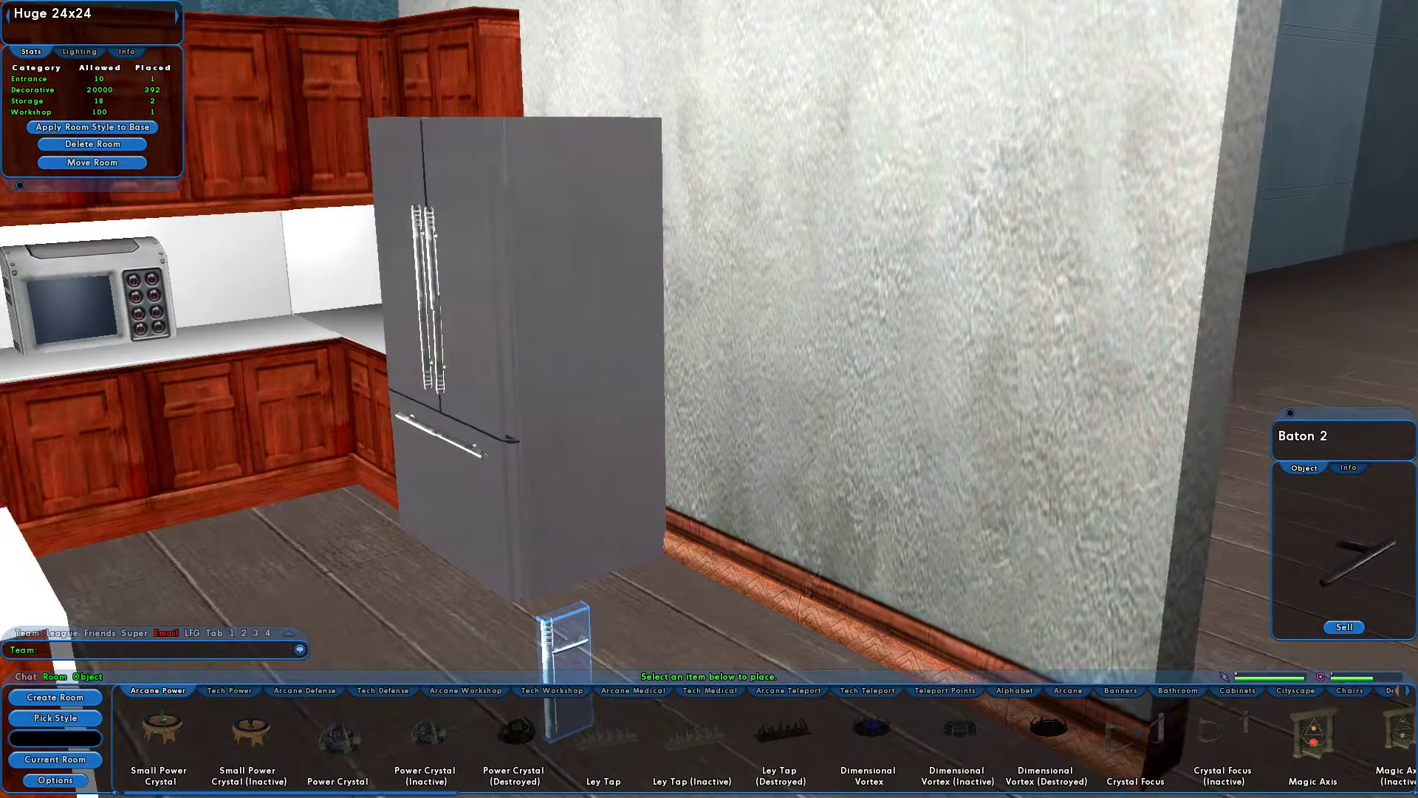
- Move the Tech Balcony Surface 1 panel along the blue-gray wall toward the room's far corner
{"action": "key", "text": "w"}
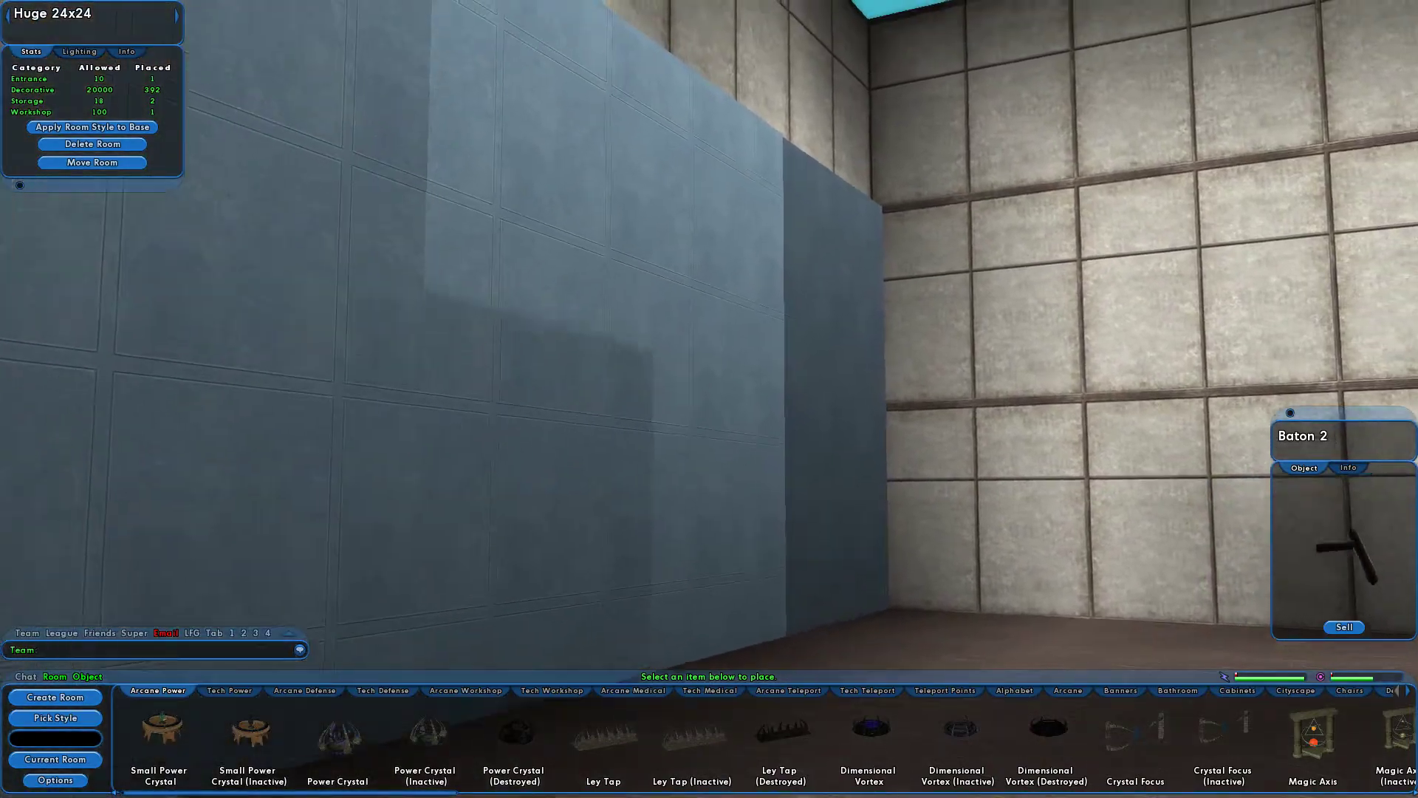
{"action": "key", "text": "d"}
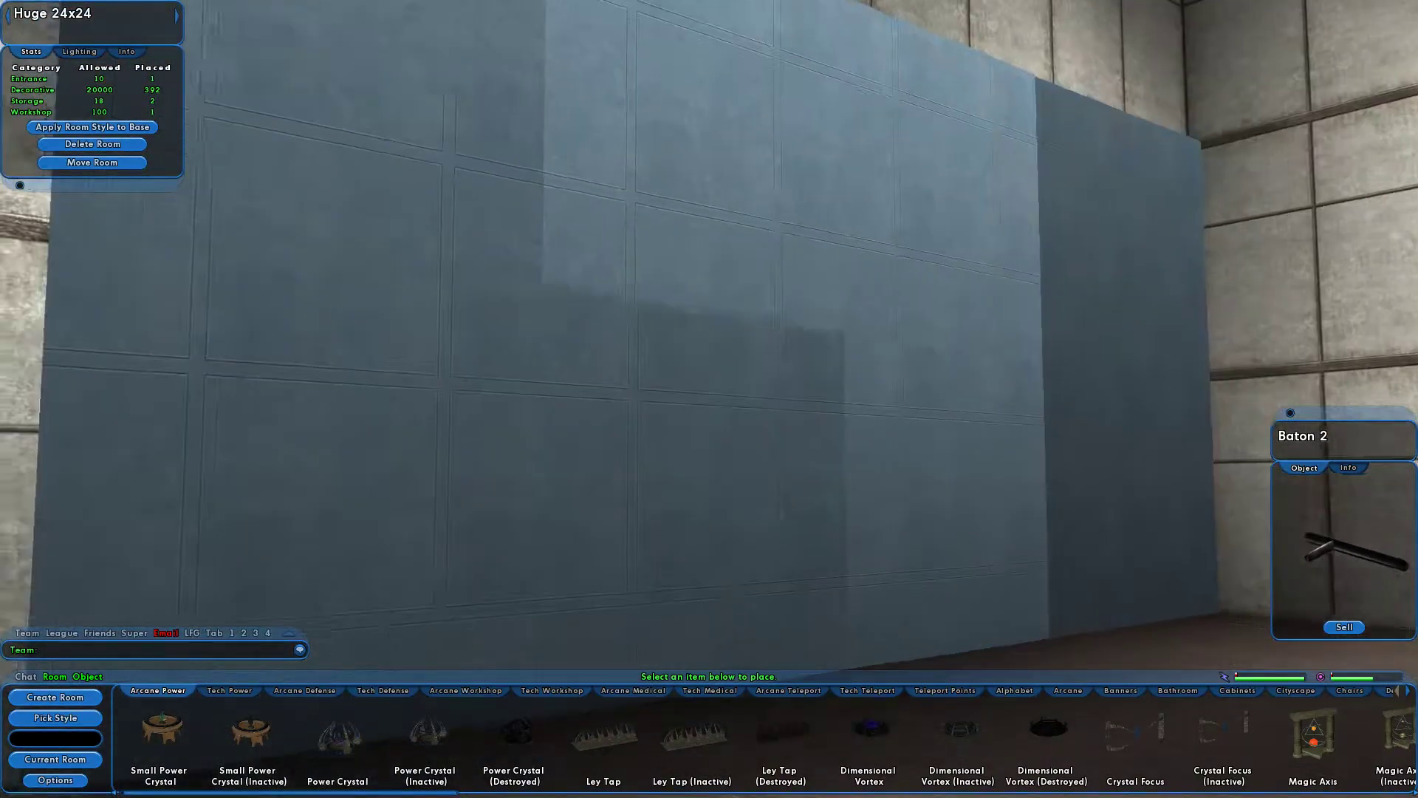
{"action": "key", "text": "w"}
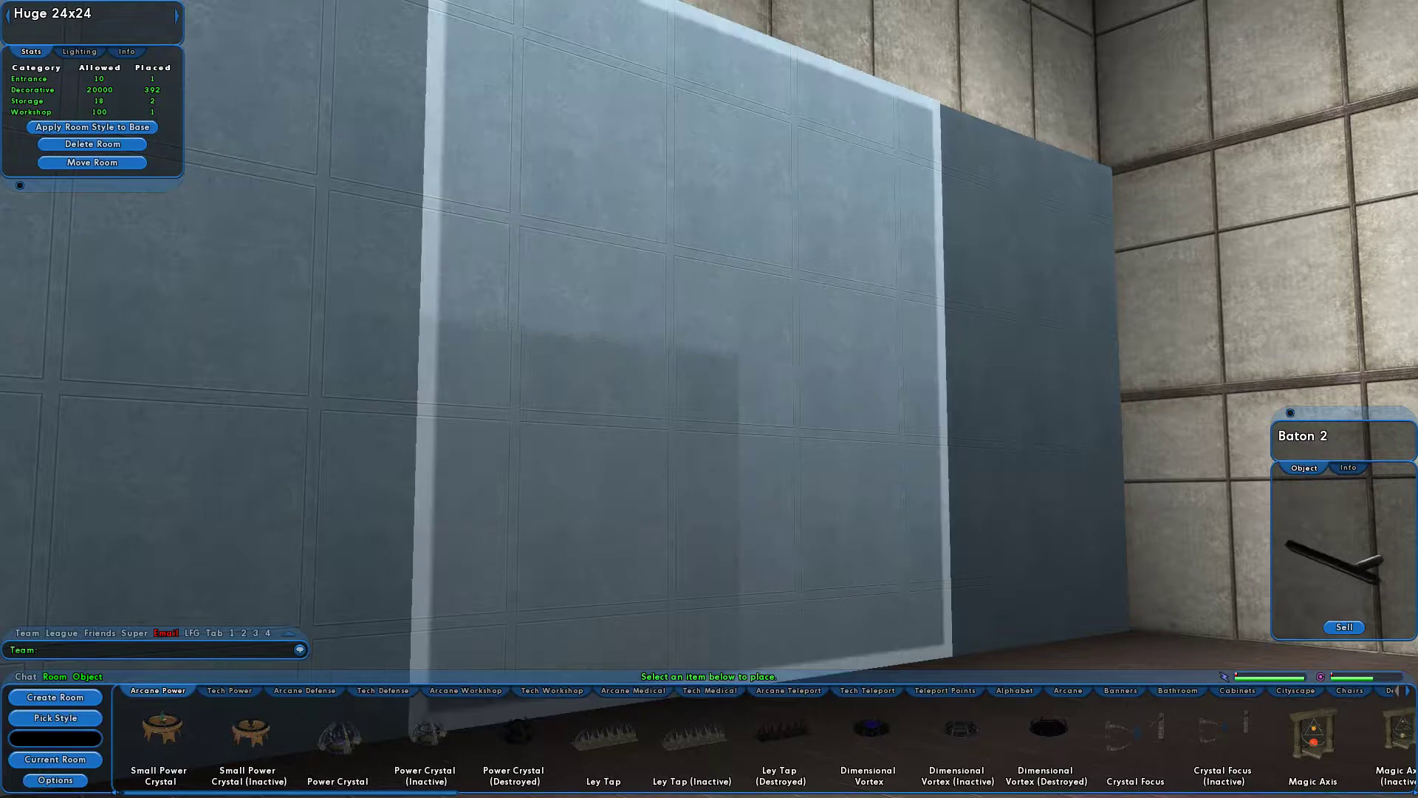
{"action": "right_click_drag", "start_coordinate": [709, 399], "coordinate": [663, 431]}
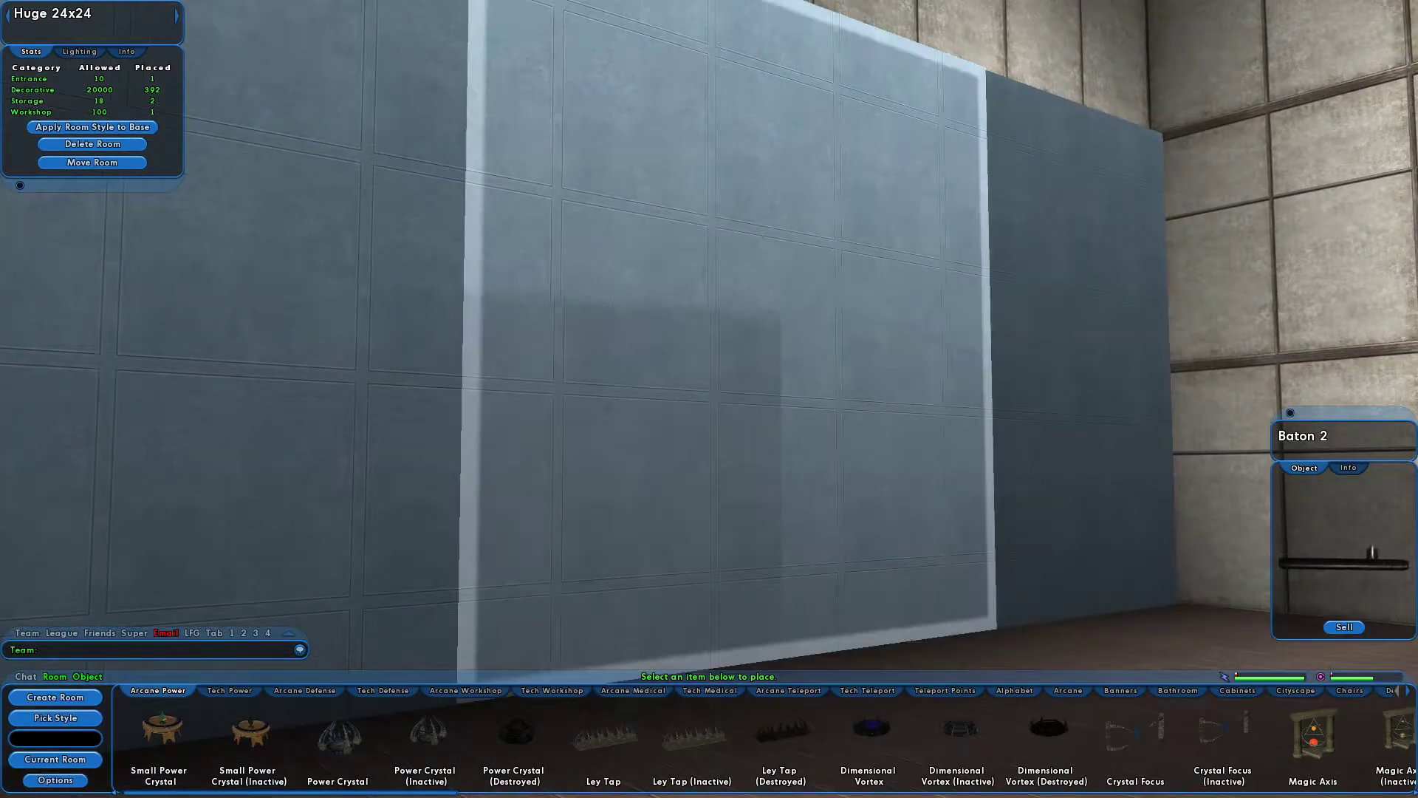
{"action": "left_click_drag", "start_coordinate": [728, 370], "coordinate": [963, 369]}
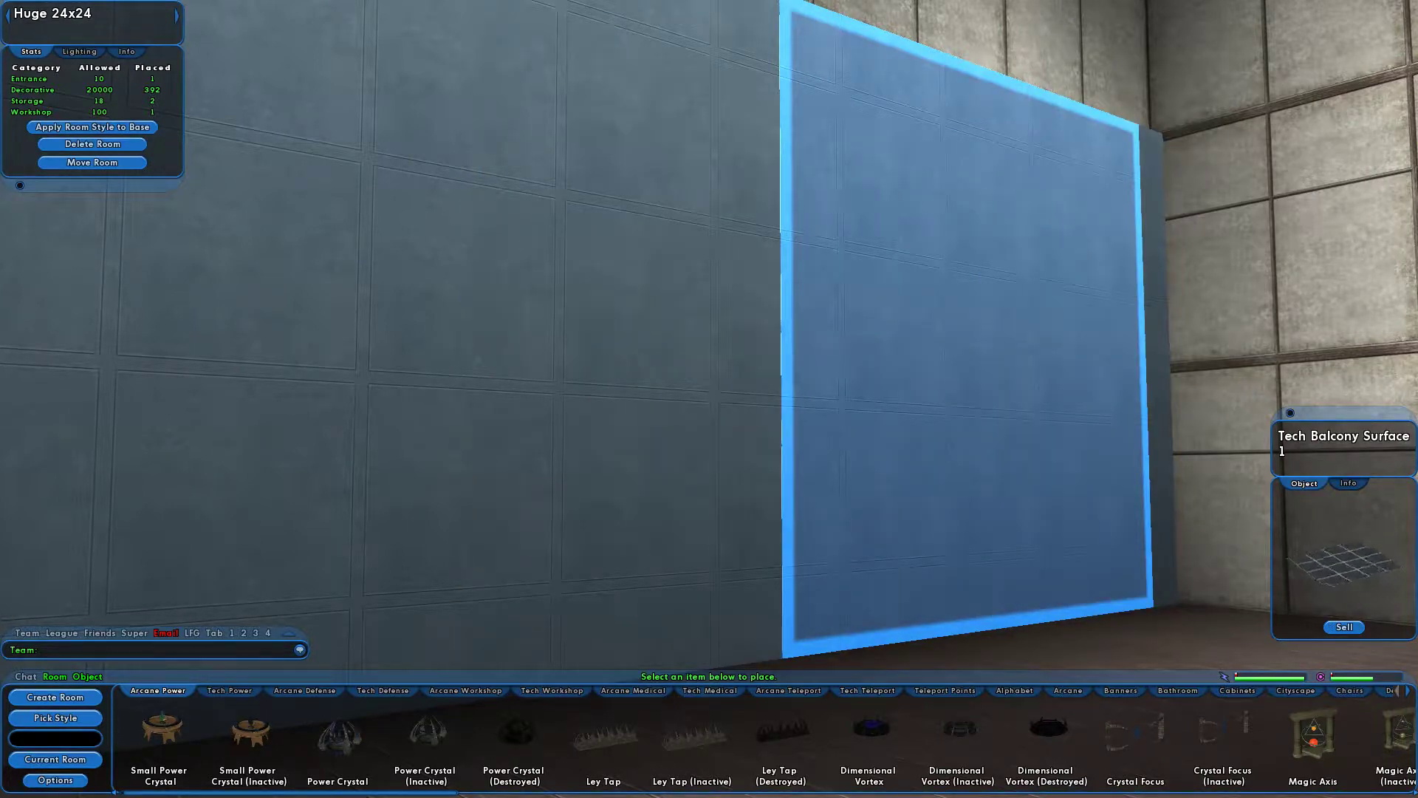
- Try repositioning the Tech Balcony Surface 1 panel against the wall surface behind it
{"action": "key", "text": "Escape"}
{"action": "left_click_drag", "start_coordinate": [963, 369], "coordinate": [1008, 369]}
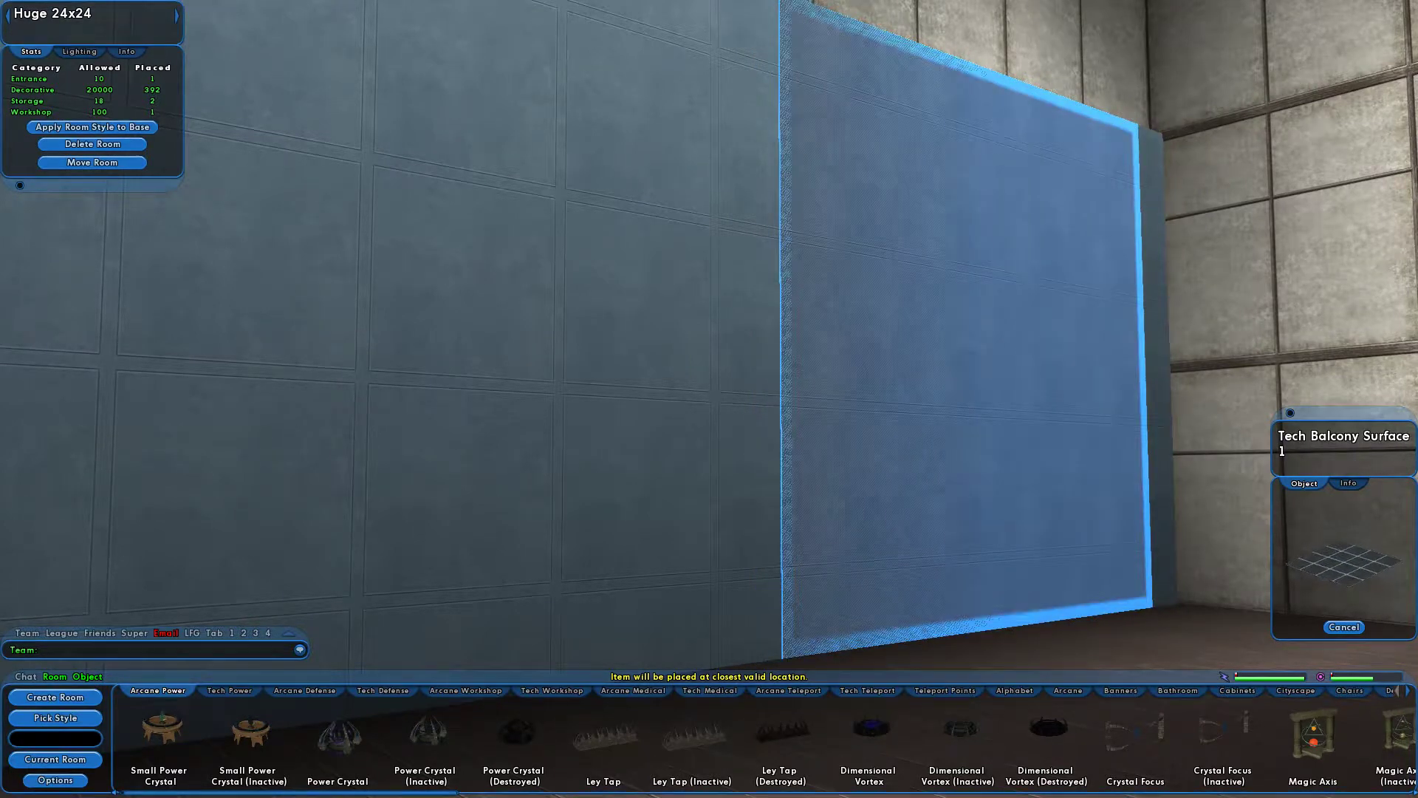
{"action": "left_click", "coordinate": [960, 355]}
{"action": "key", "text": "Escape"}
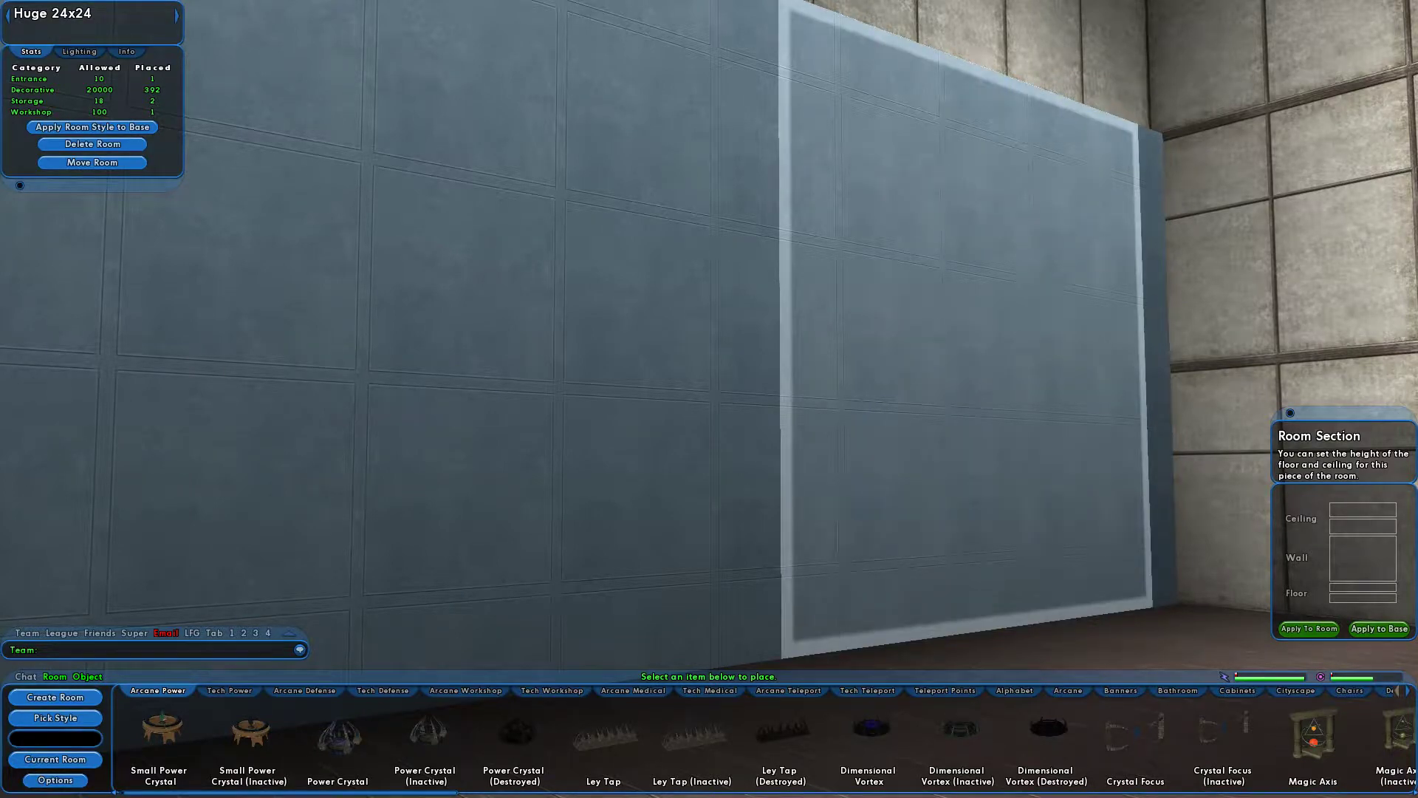
- Slide the Tech Balcony Surface 1 panel along the base of the blue-gray wall toward the far corner
{"action": "left_click_drag", "start_coordinate": [960, 354], "coordinate": [912, 355]}
{"action": "right_click_drag", "start_coordinate": [912, 355], "coordinate": [1034, 605]}
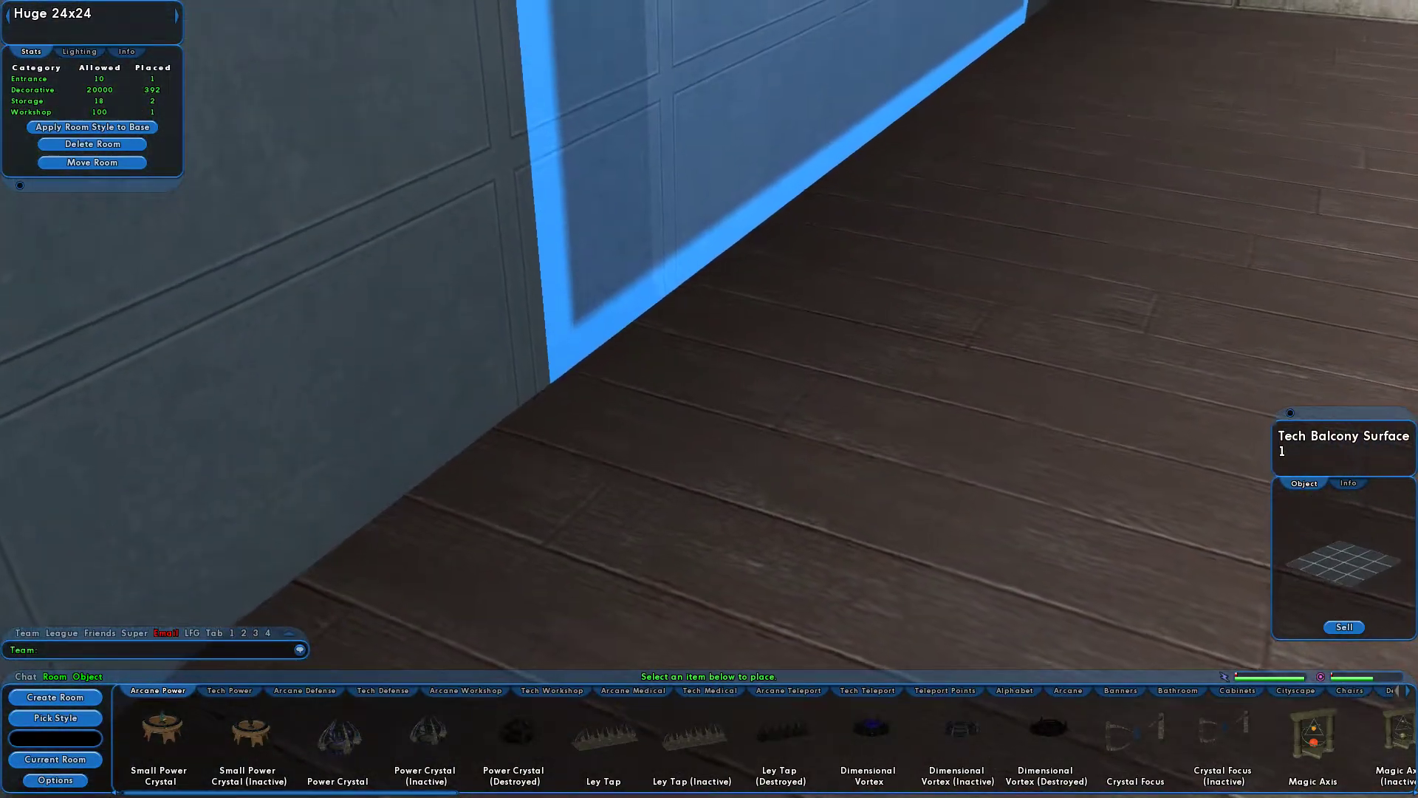
{"action": "left_click_drag", "start_coordinate": [738, 170], "coordinate": [819, 162]}
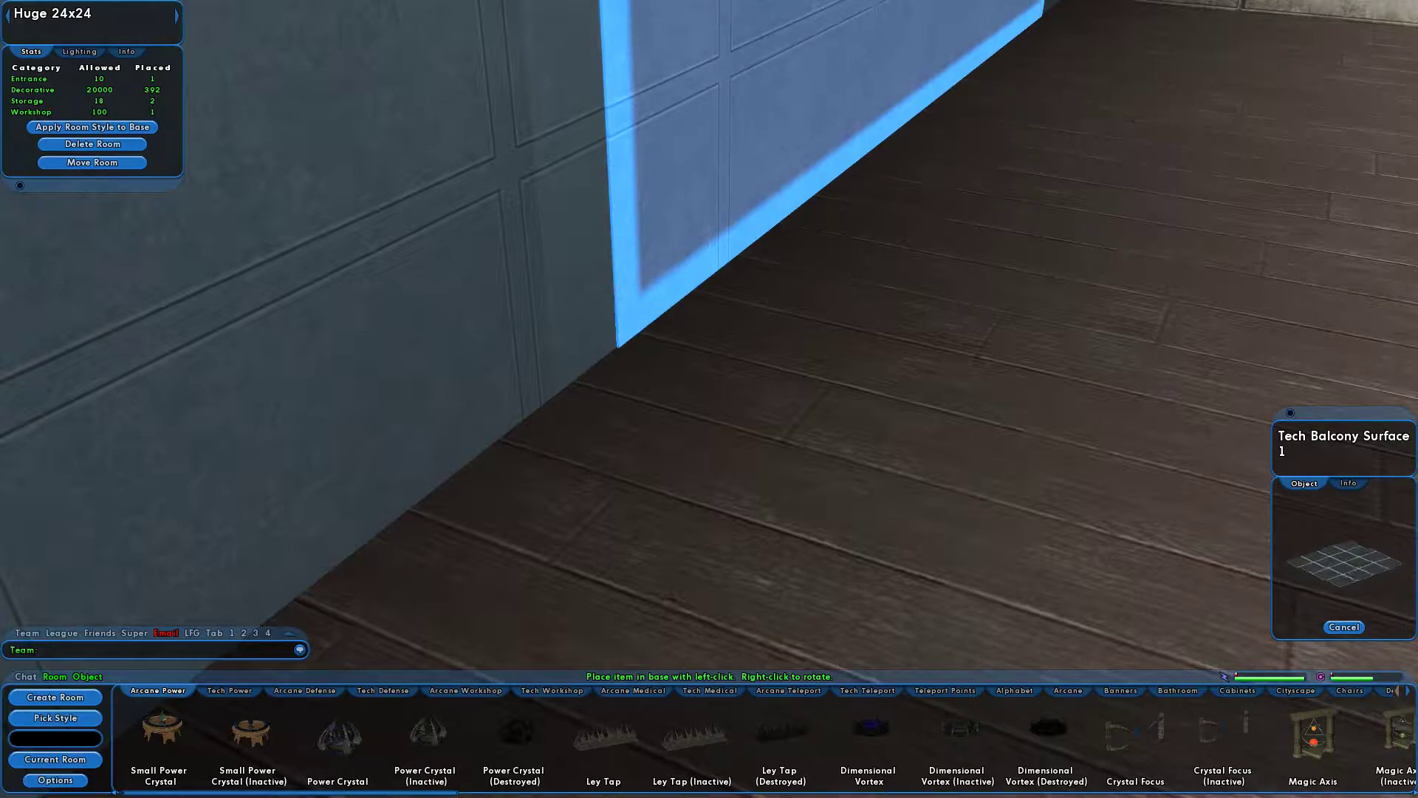
{"action": "left_click", "coordinate": [783, 118]}
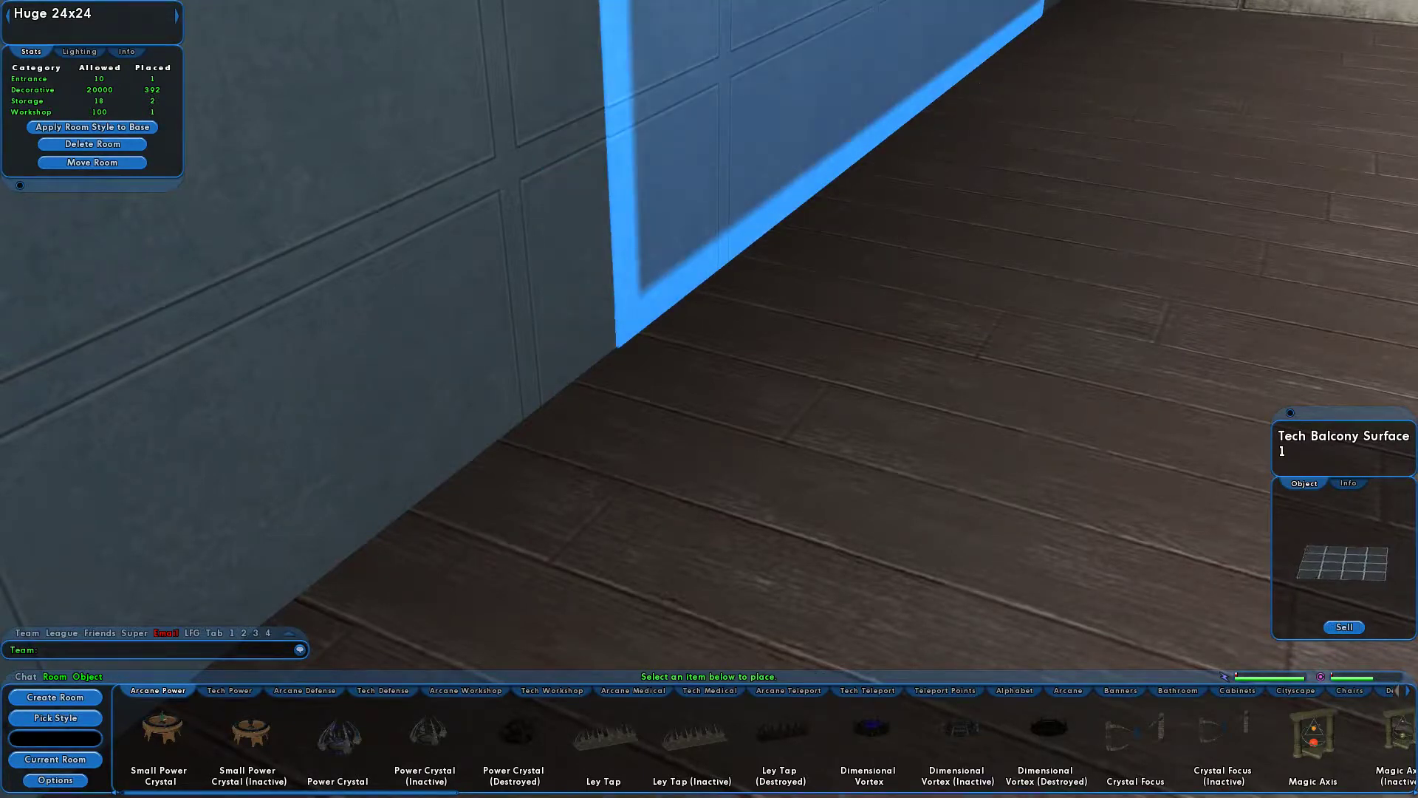
- Delete the Tech Balcony Surface 1 panel that overlaps the end of the blue-gray wall
{"action": "left_click", "coordinate": [842, 362]}
{"action": "right_click_drag", "start_coordinate": [842, 362], "coordinate": [811, 168]}
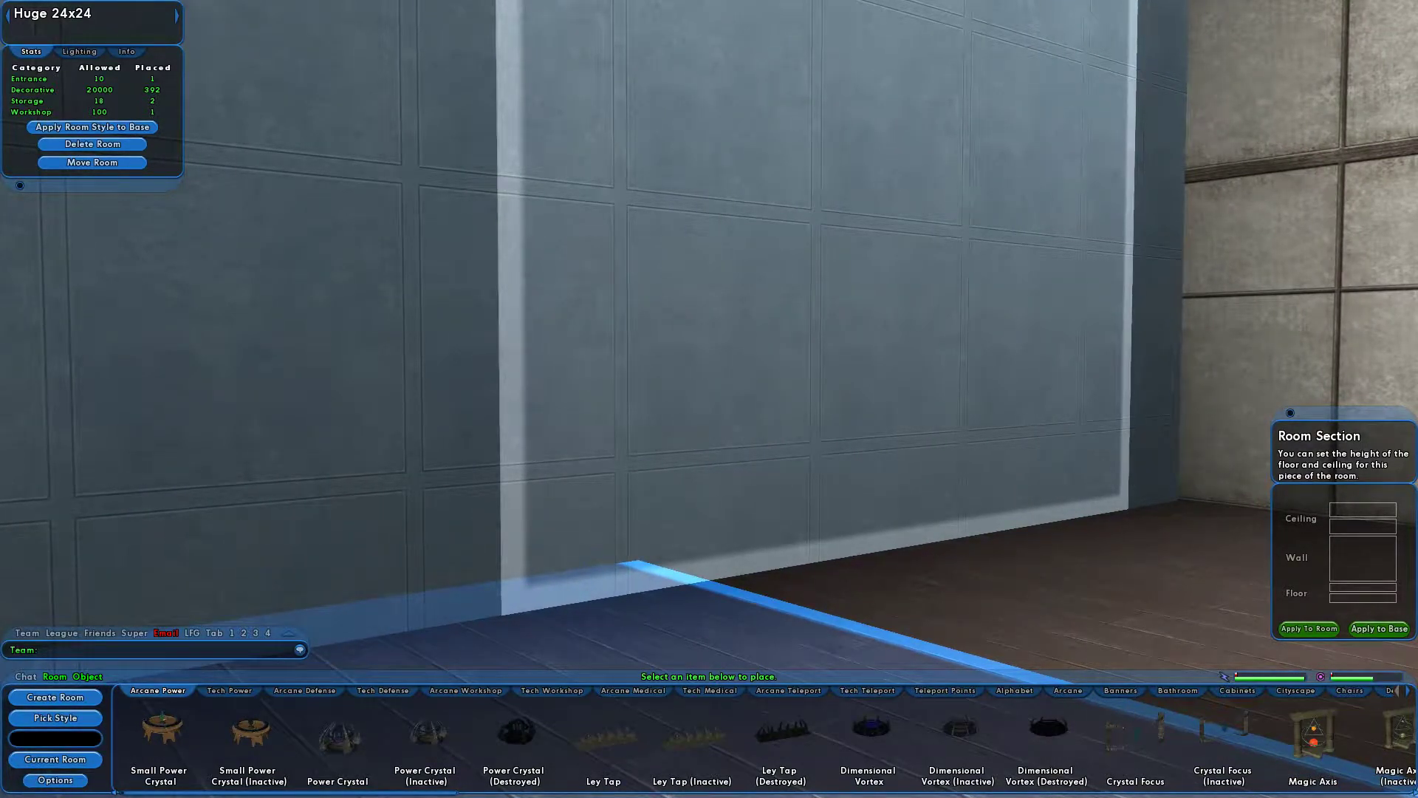
{"action": "mouse_move", "coordinate": [811, 169]}
{"action": "right_mouse_down"}
{"action": "mouse_move", "coordinate": [746, 201]}
{"action": "mouse_move", "coordinate": [825, 182]}
{"action": "mouse_move", "coordinate": [829, 167]}
{"action": "right_mouse_up"}
{"action": "left_click", "coordinate": [802, 244]}
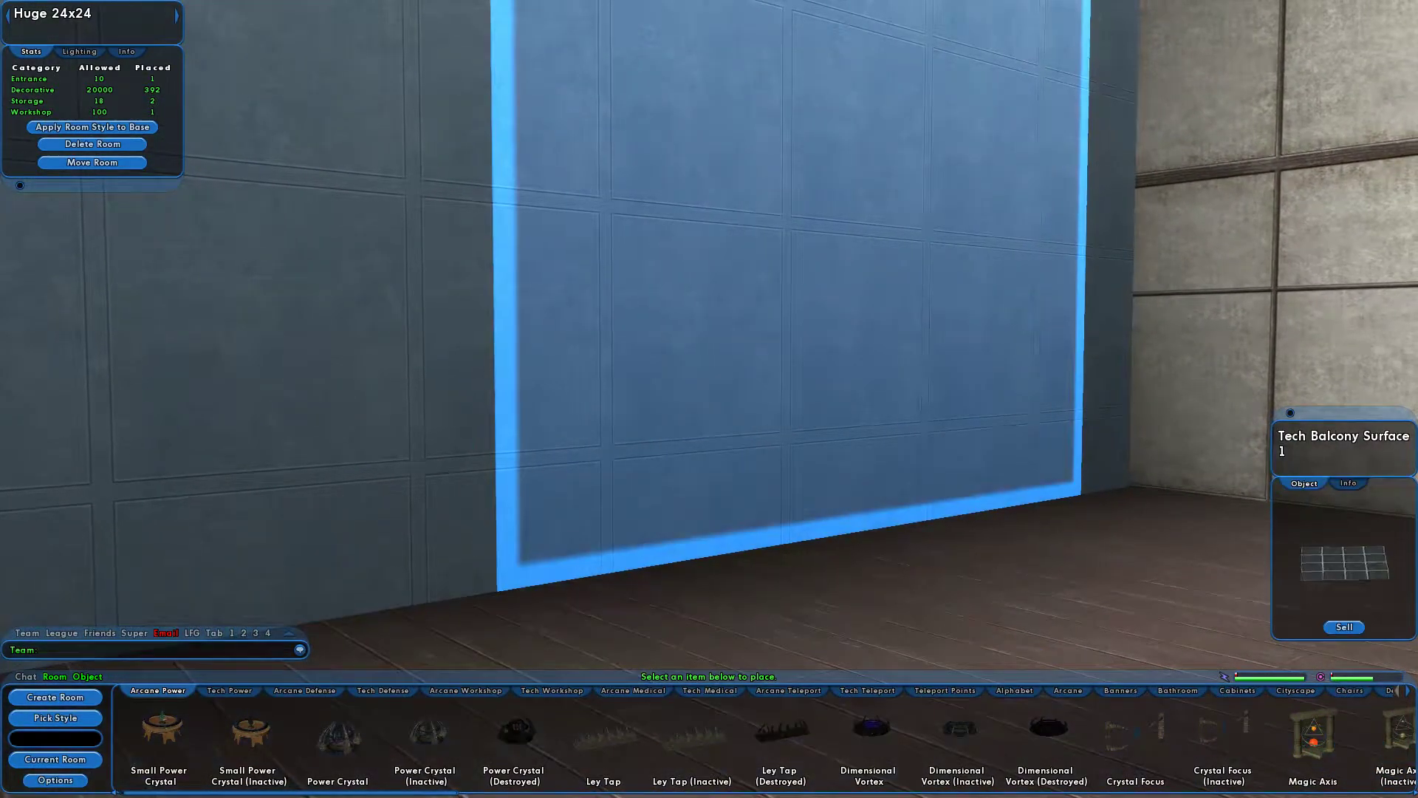
{"action": "key", "text": "Delete"}
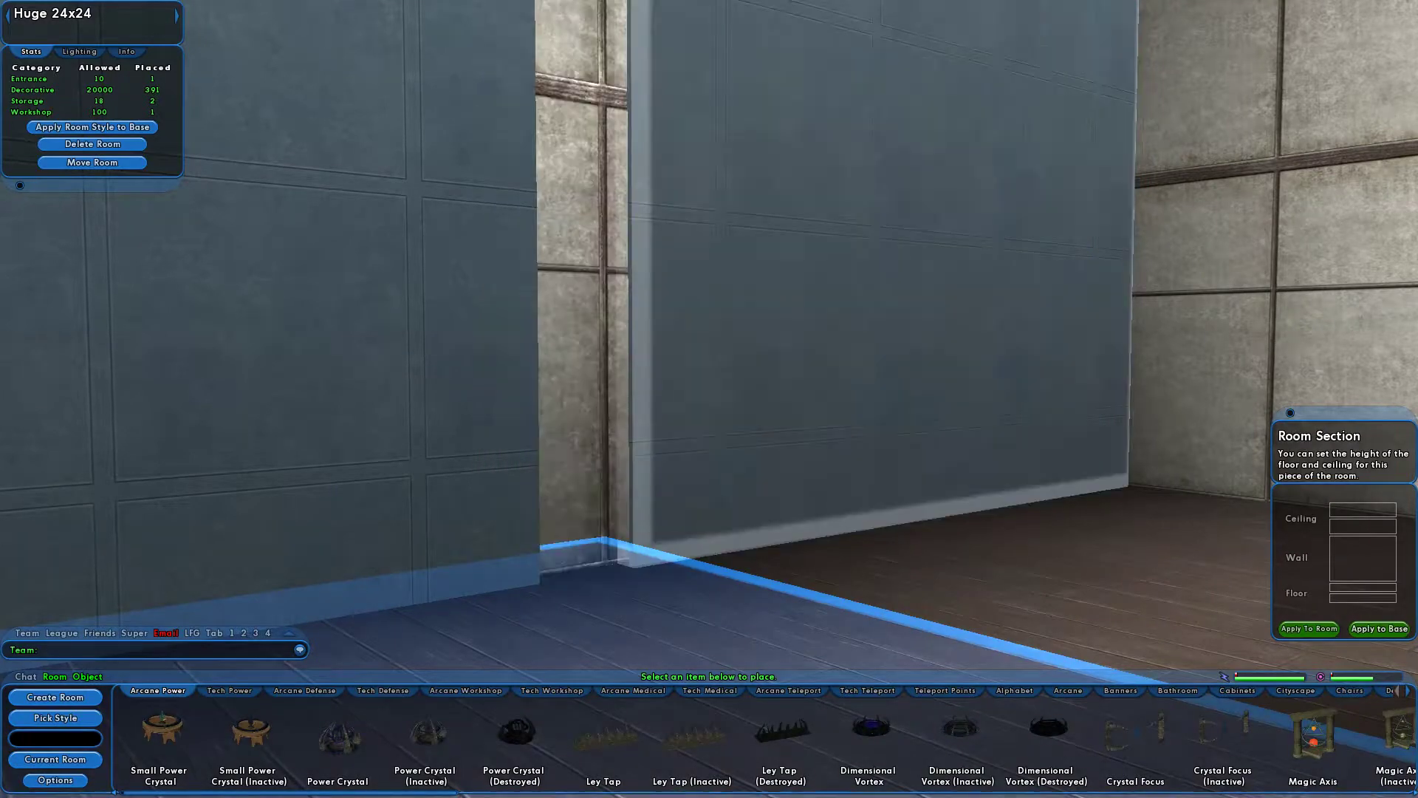
- Move the remaining far Tech Balcony Surface 1 panel back along the wall to overlap the adjacent panel and close the gap
{"action": "left_click_drag", "start_coordinate": [801, 243], "coordinate": [428, 242]}
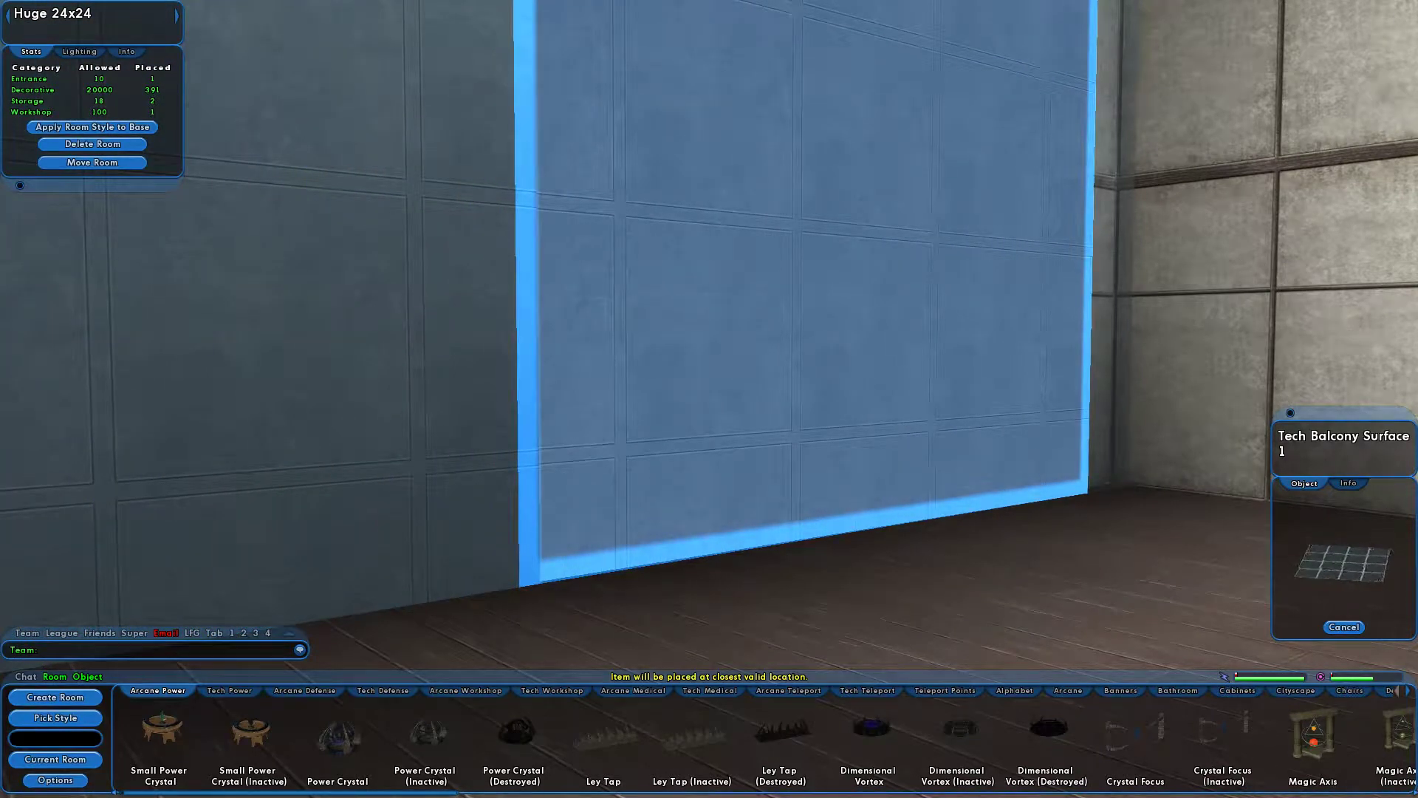
{"action": "left_click", "coordinate": [783, 296]}
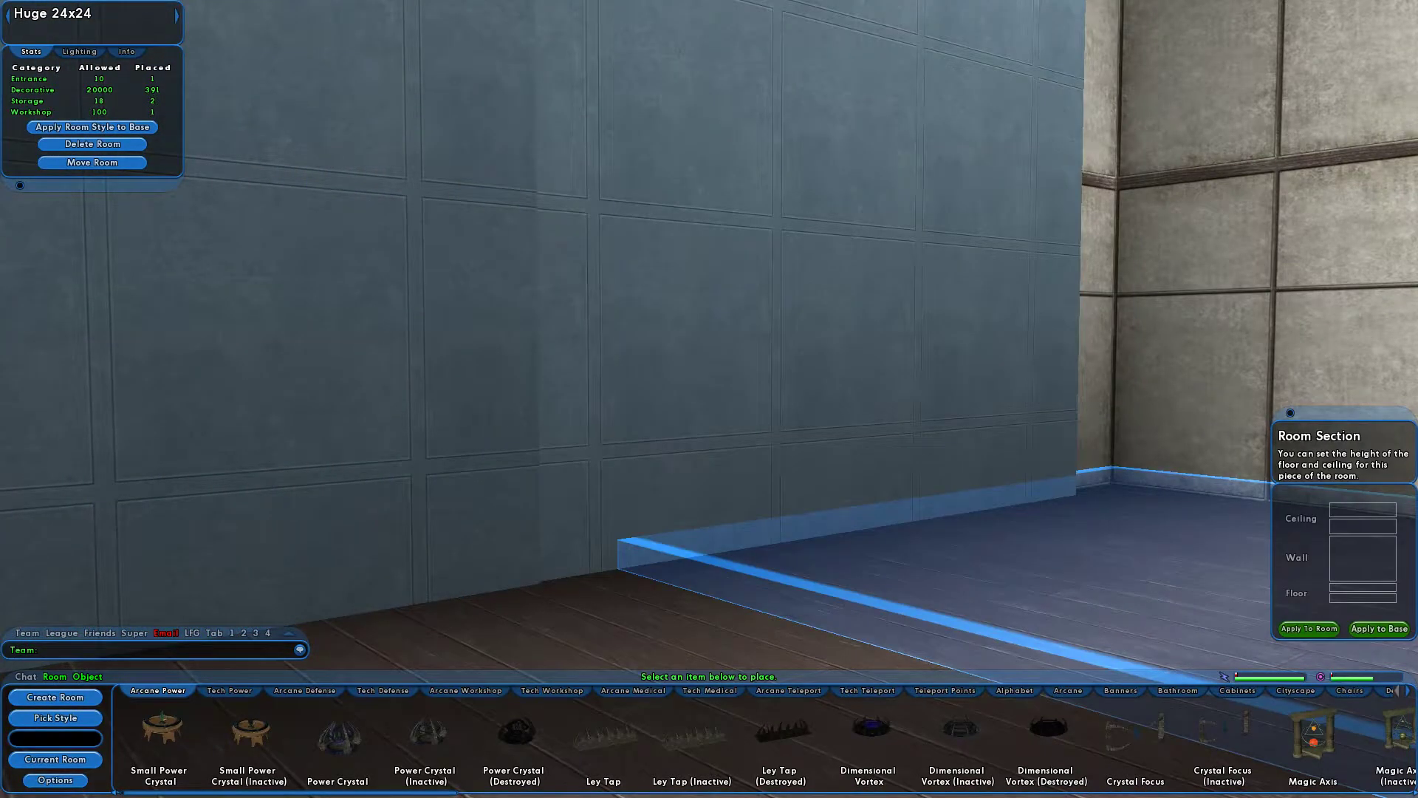
{"action": "right_click_drag", "start_coordinate": [916, 576], "coordinate": [872, 436]}
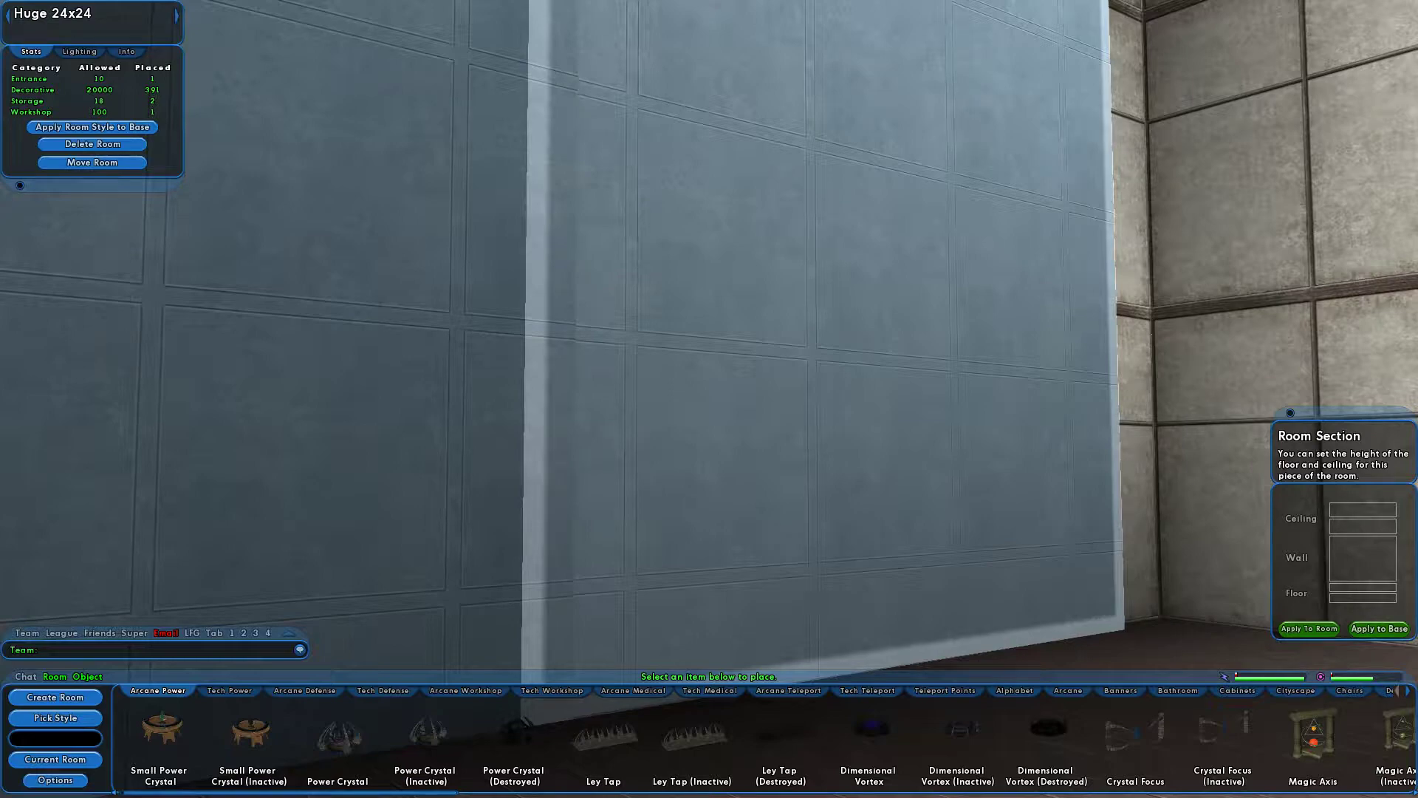
- Look over the fireplace seating area and the kitchen's breakfast bar, stove and sink island
{"action": "key", "text": "w"}
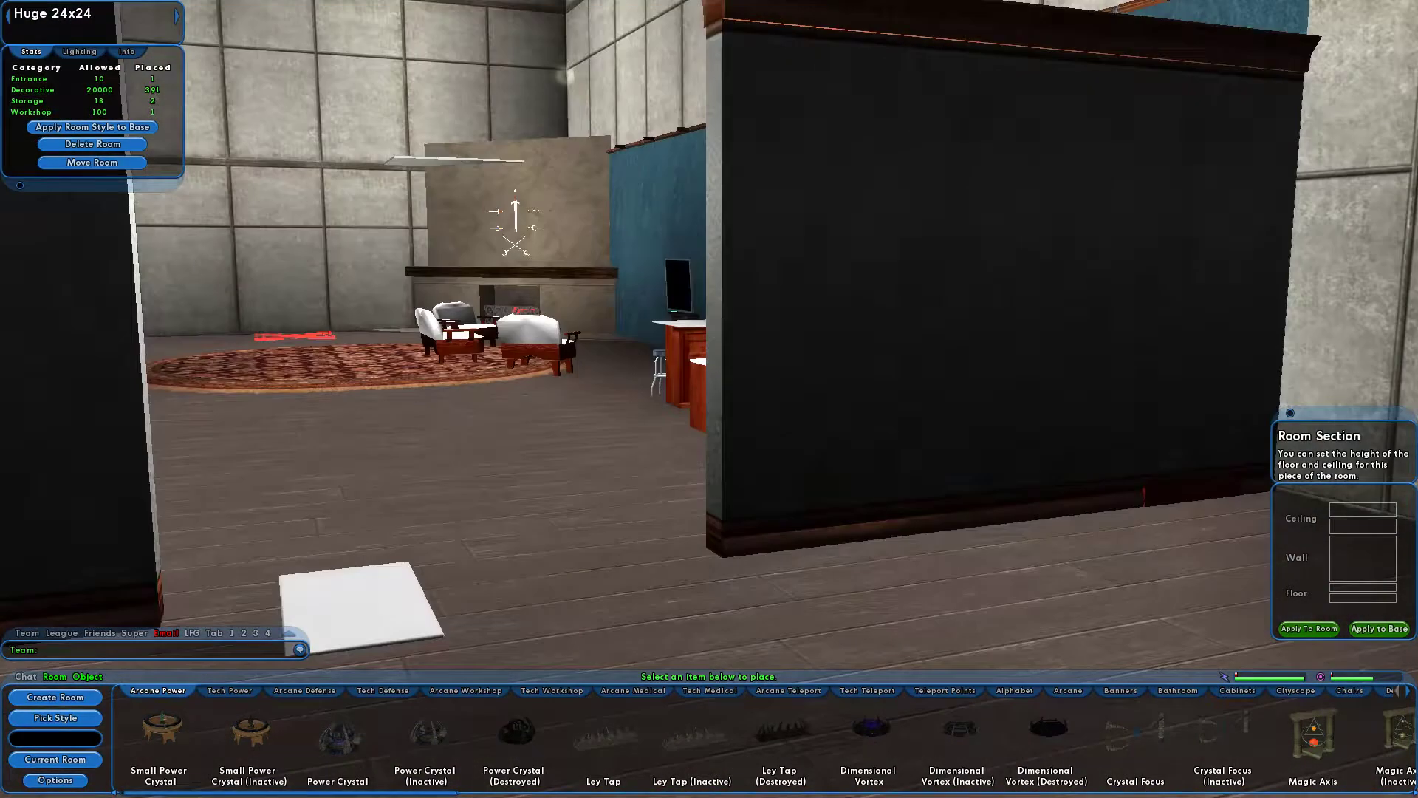
{"action": "key", "text": "a"}
{"action": "key", "text": "w"}
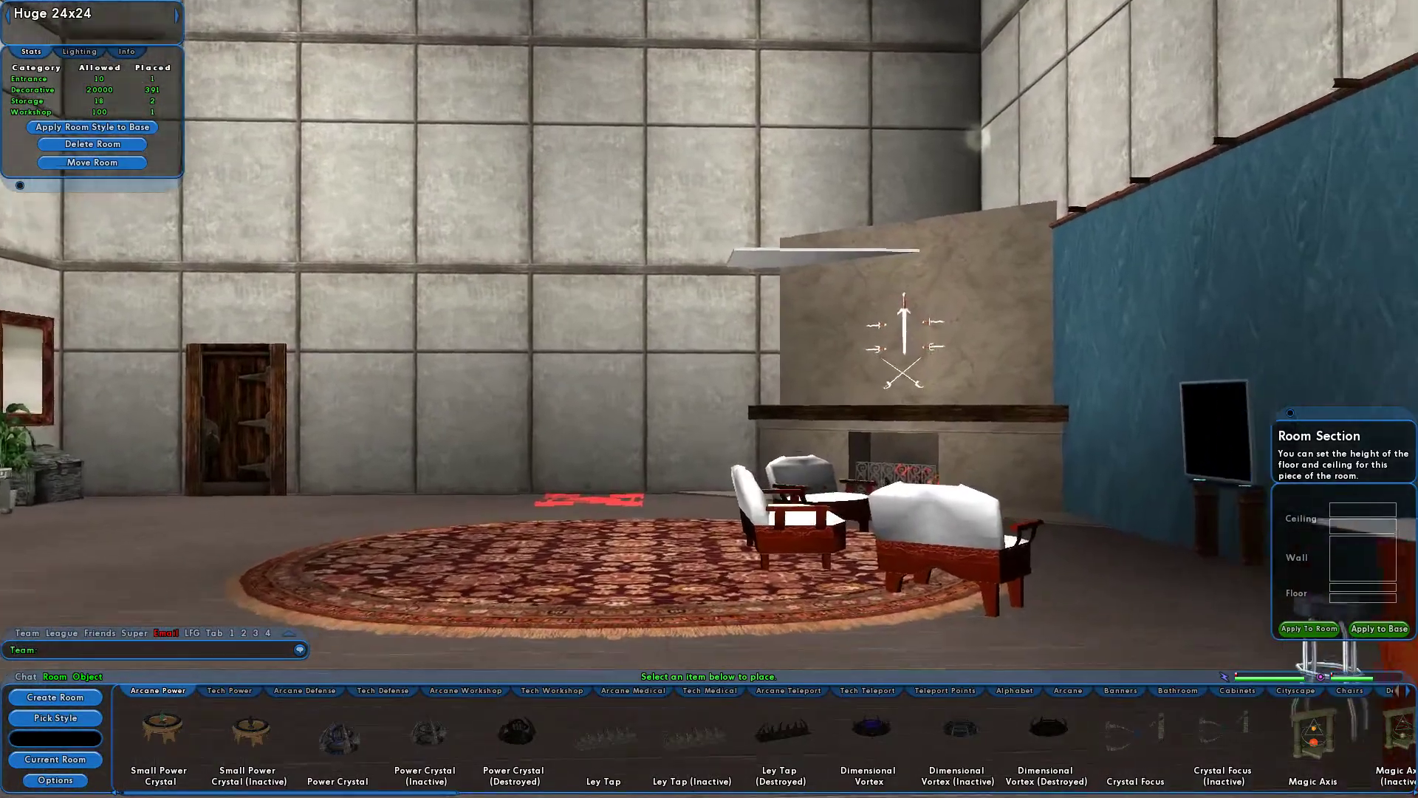
{"action": "key", "text": "w"}
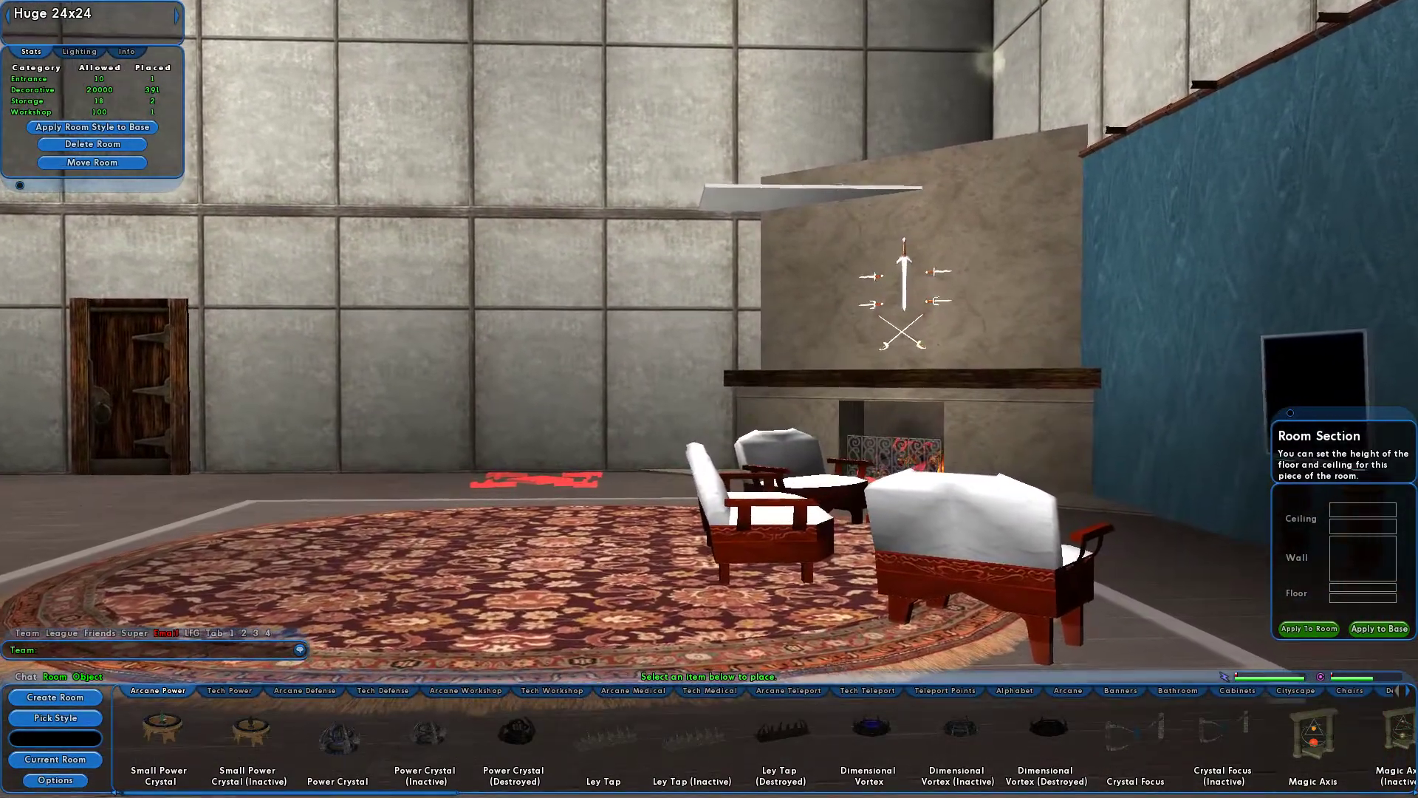
{"action": "key", "text": "d"}
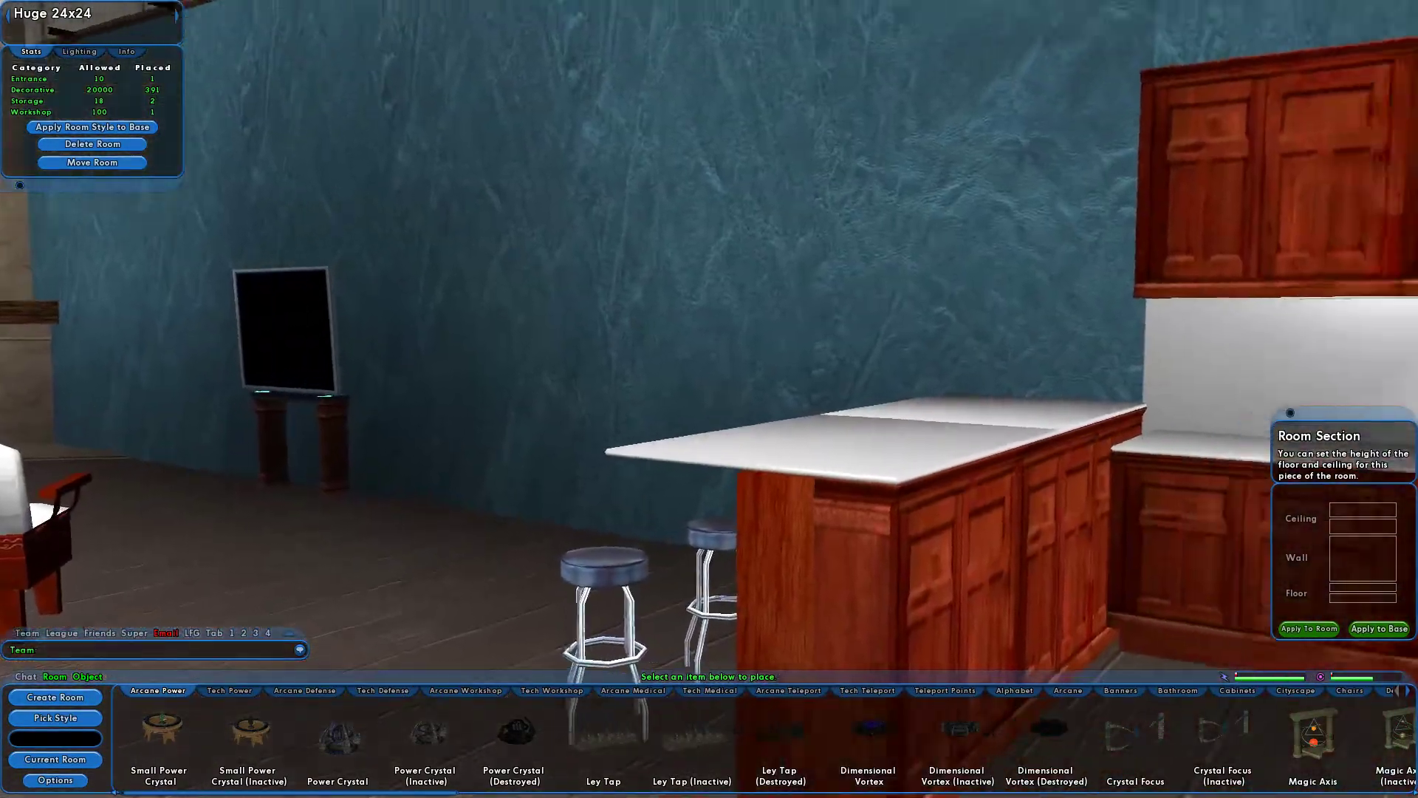
{"action": "key", "text": "d"}
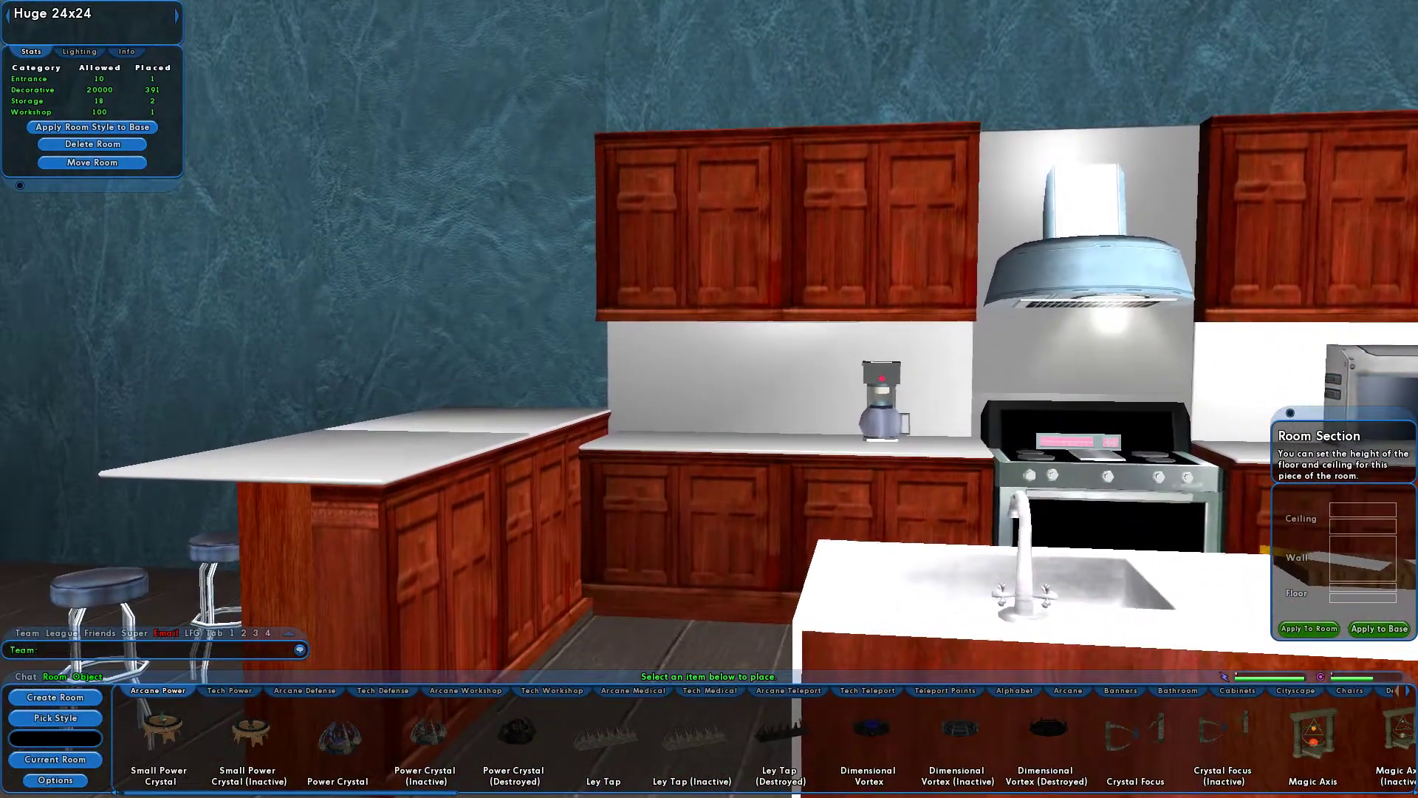
{"action": "key", "text": "d"}
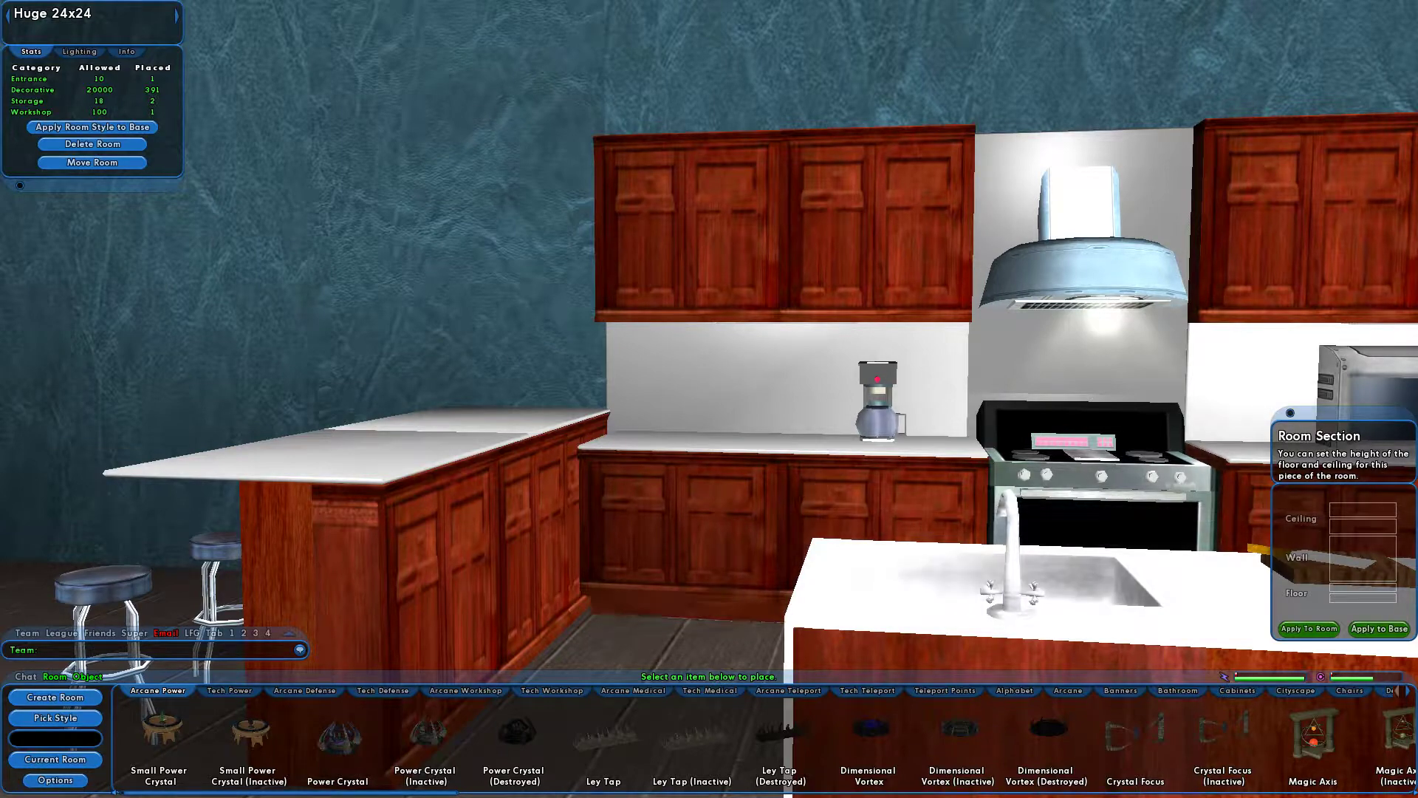
{"action": "right_click_drag", "start_coordinate": [687, 444], "coordinate": [890, 565]}
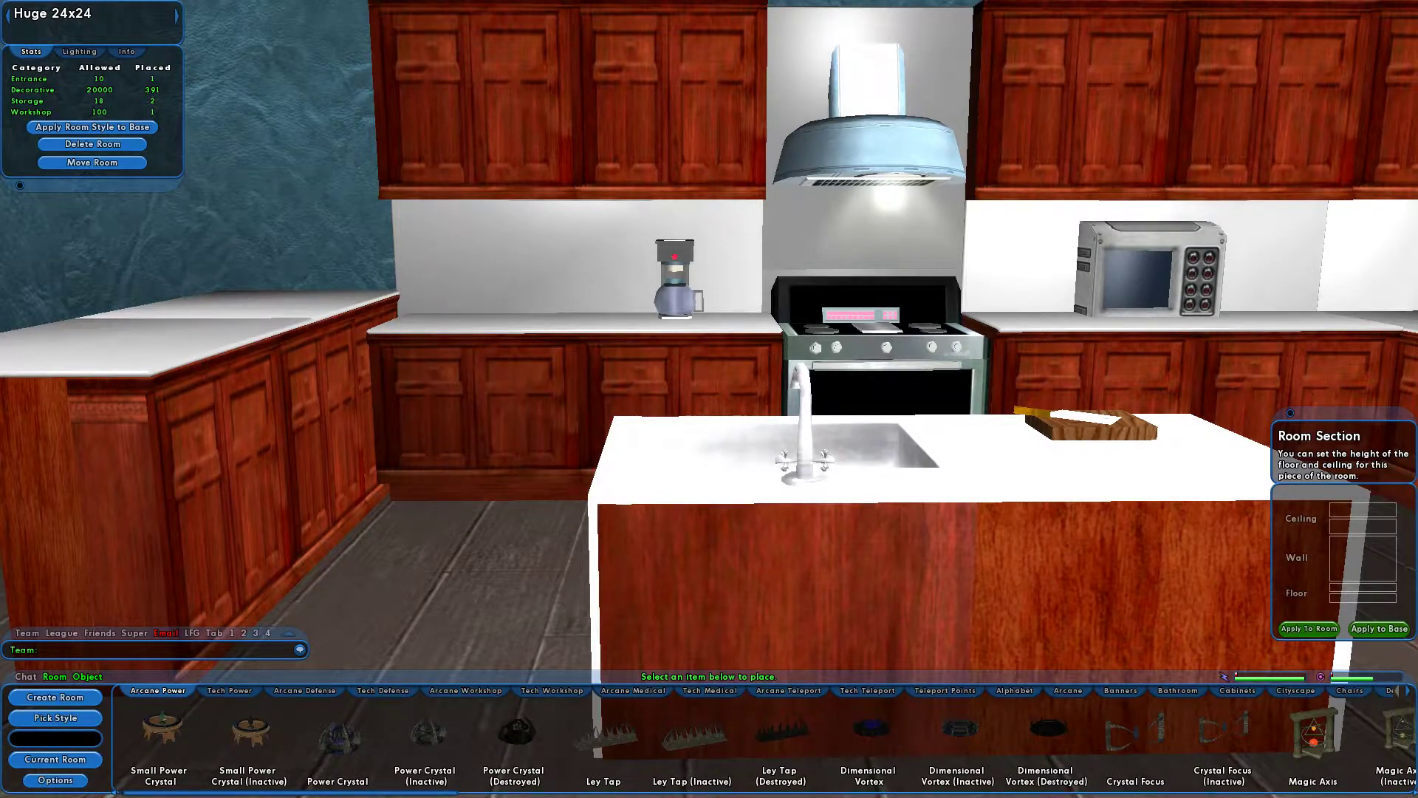
- Shift and tip over the Bistro Chair 1 (Tintable) at the end of the dining table, and reset its rotation
{"action": "right_click_drag", "start_coordinate": [686, 443], "coordinate": [29, 553]}
{"action": "key", "text": "d"}
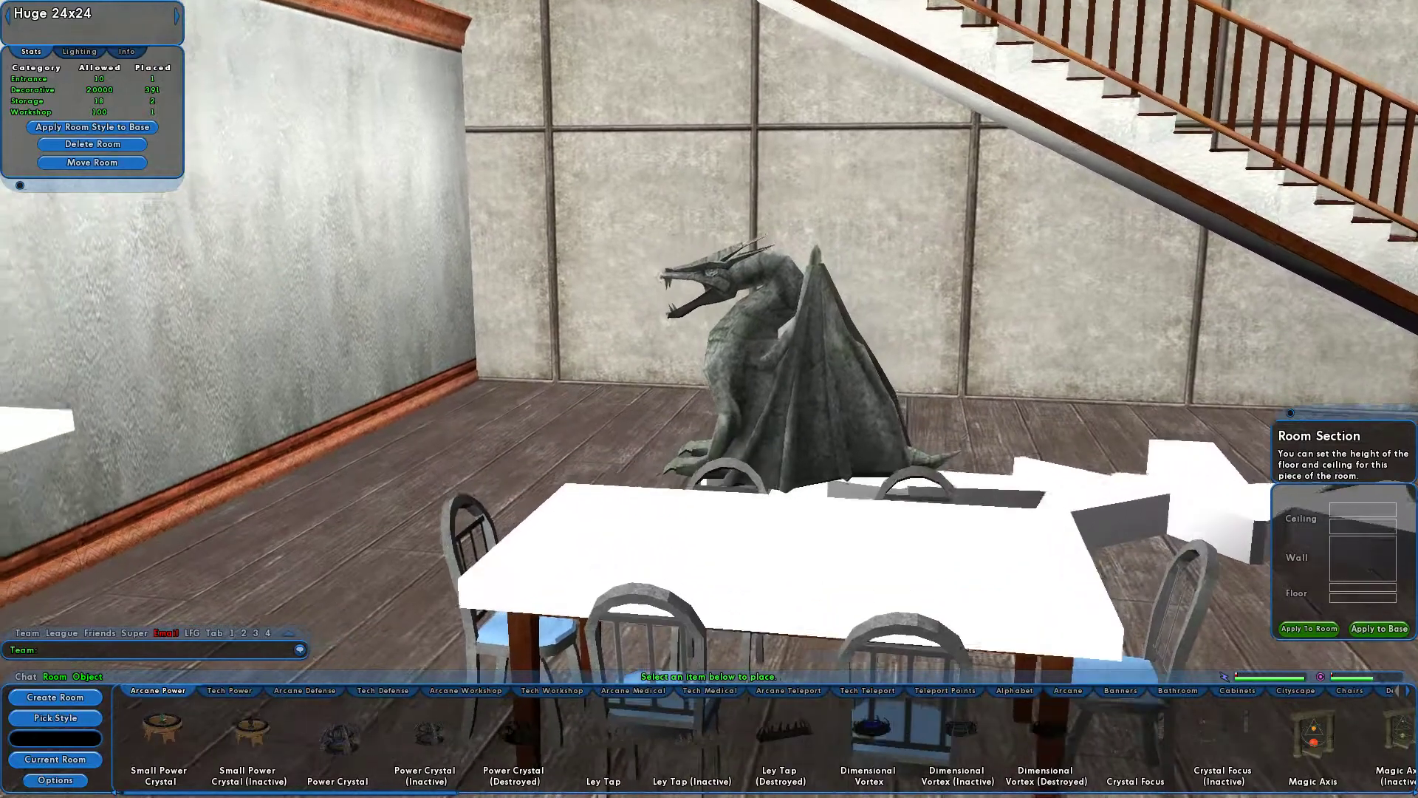
{"action": "right_click_drag", "start_coordinate": [709, 399], "coordinate": [620, 396]}
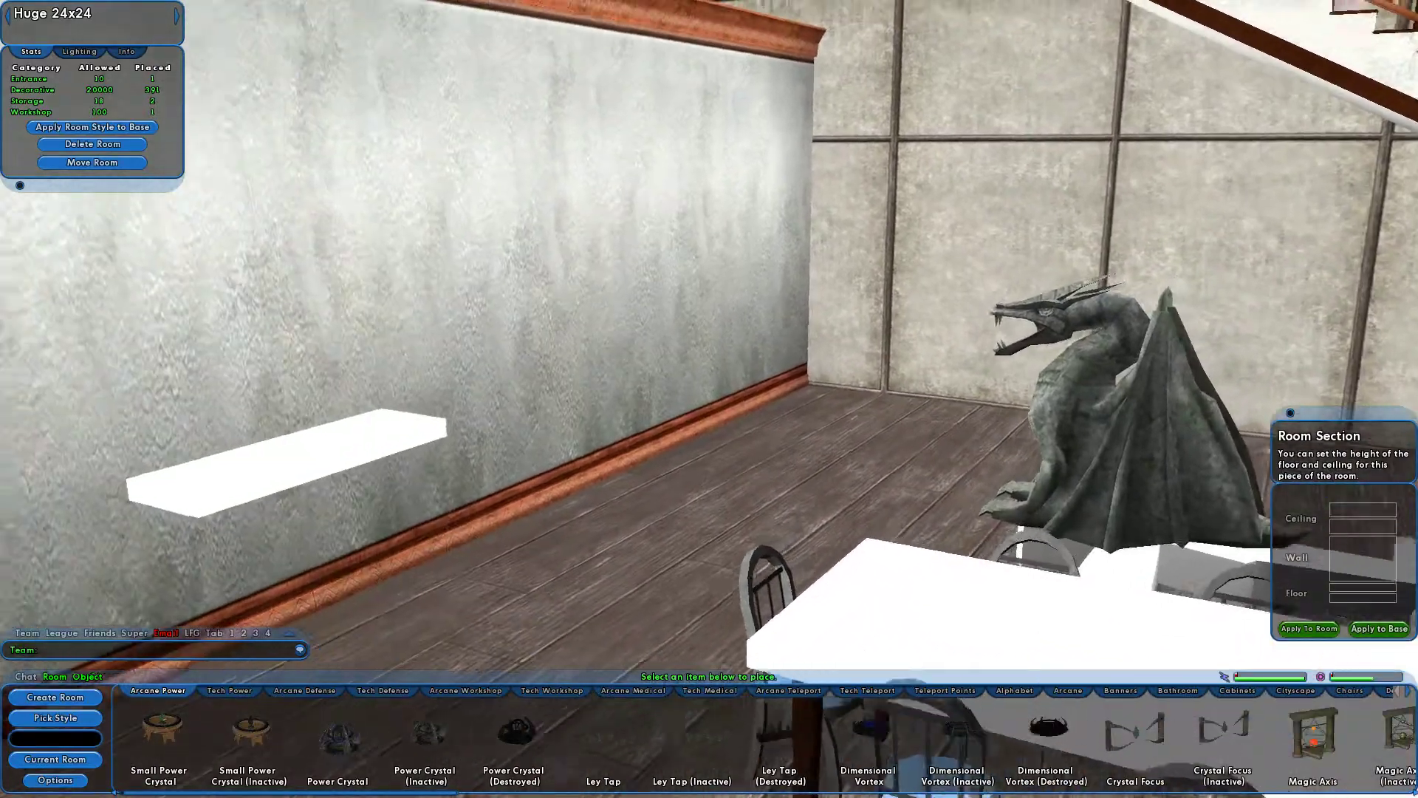
{"action": "key", "text": "d"}
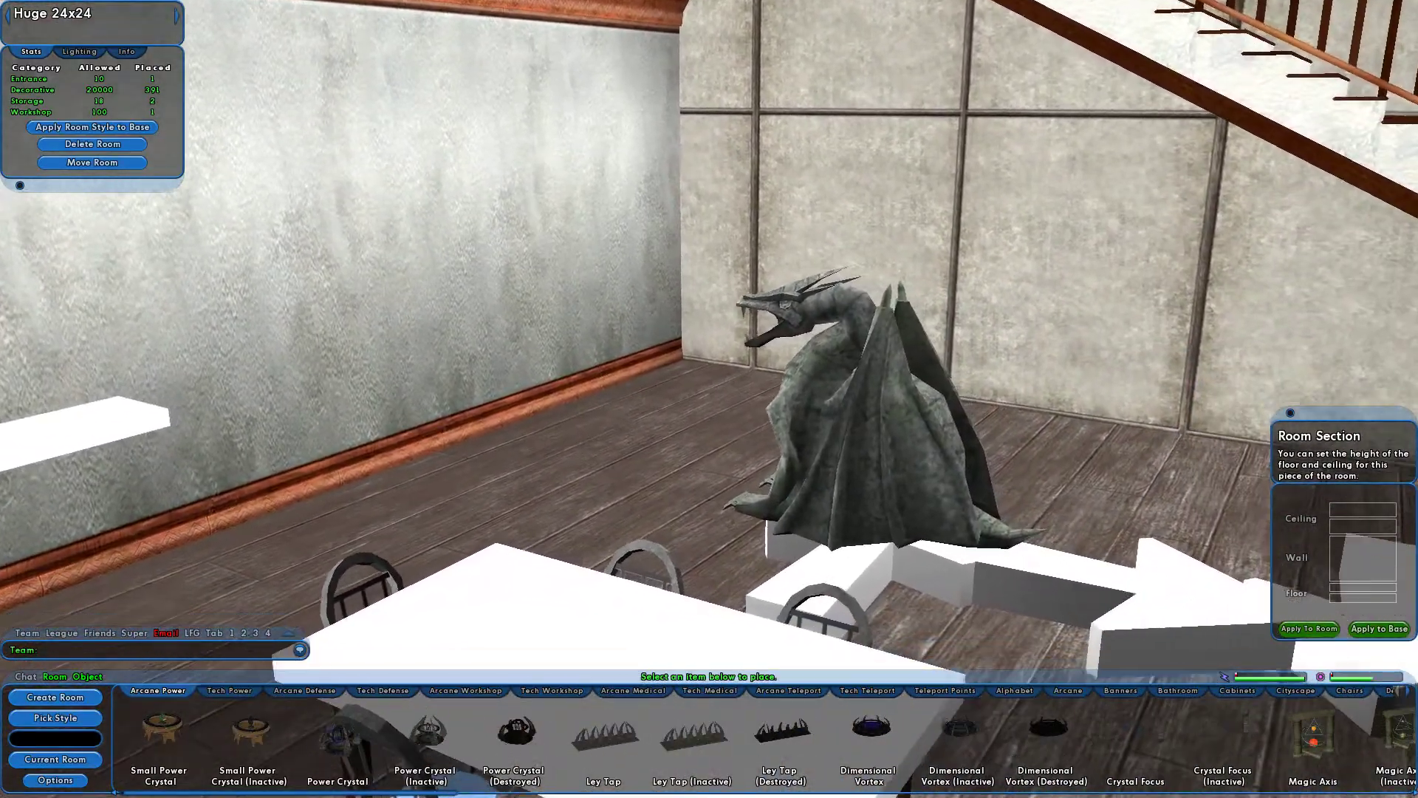
{"action": "right_click_drag", "start_coordinate": [709, 399], "coordinate": [768, 465]}
{"action": "left_click", "coordinate": [886, 509]}
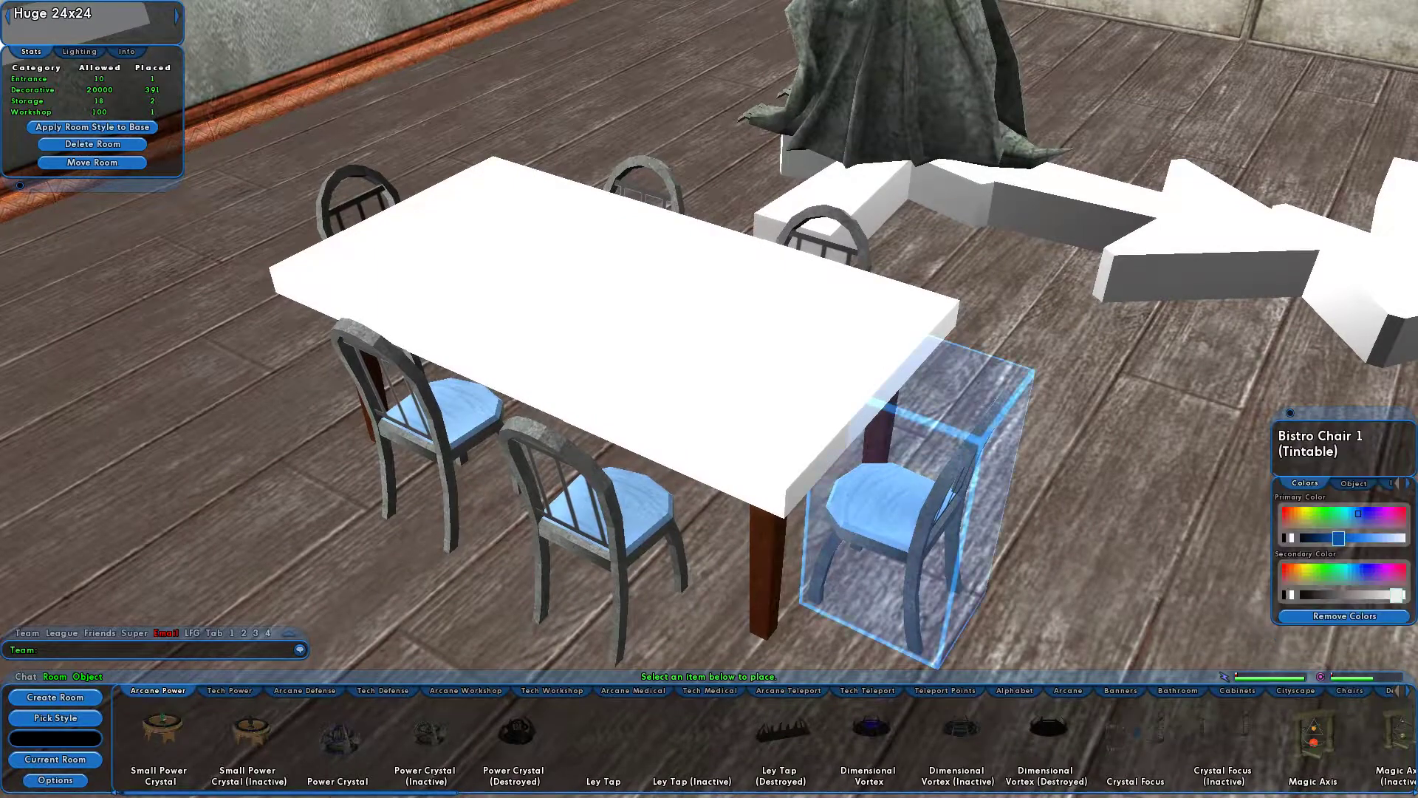
{"action": "left_click_drag", "start_coordinate": [887, 510], "coordinate": [712, 499]}
{"action": "left_click_drag", "start_coordinate": [709, 547], "coordinate": [970, 473]}
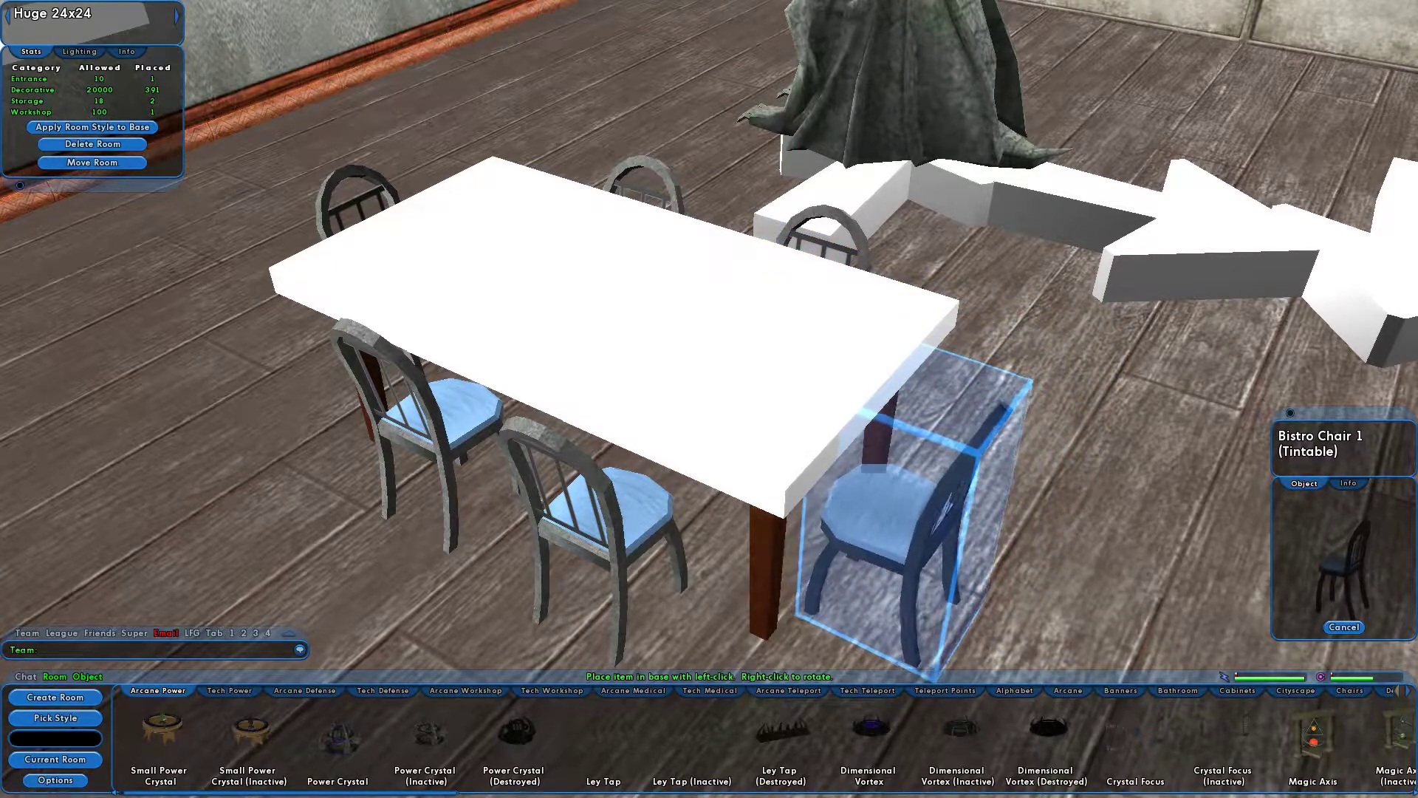
{"action": "left_click", "coordinate": [913, 517]}
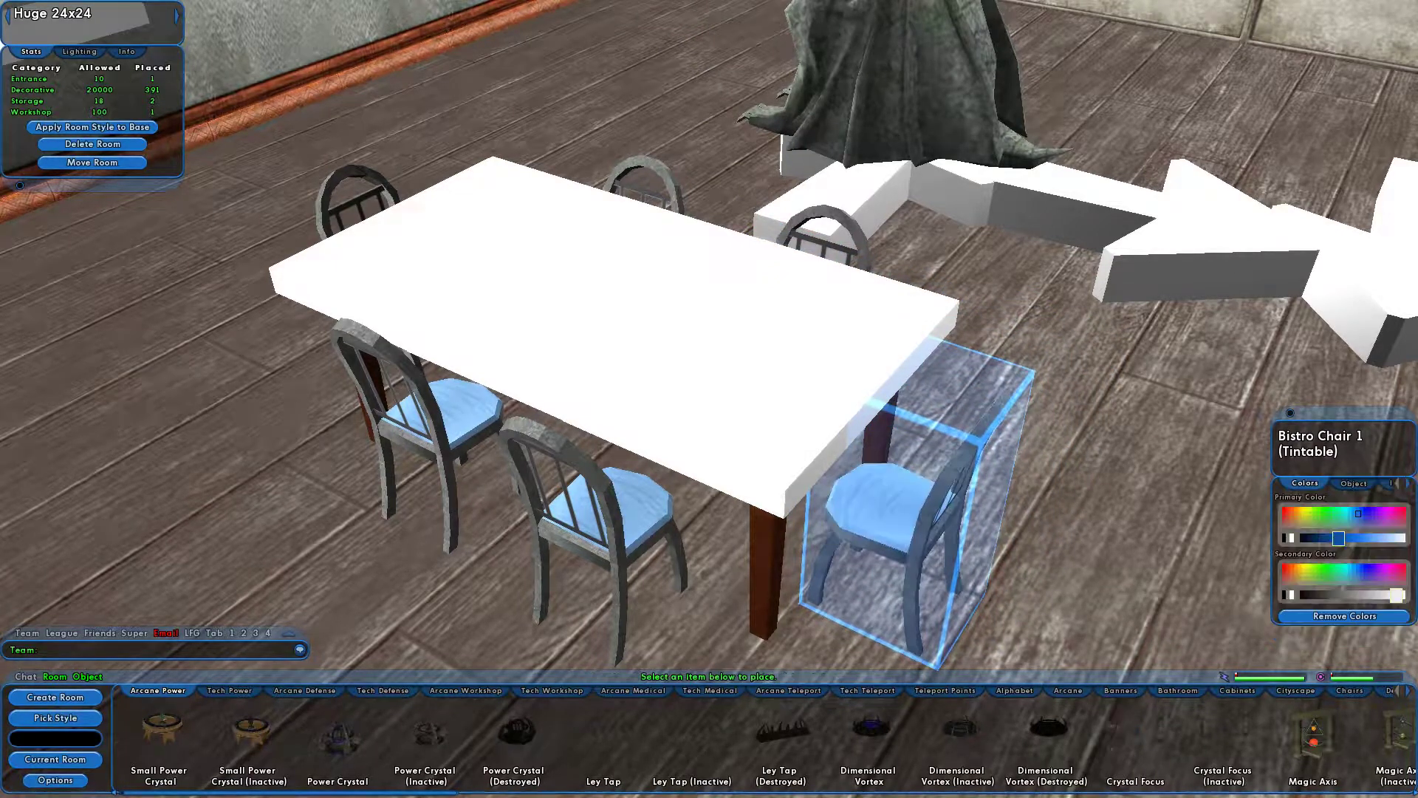
{"action": "left_click_drag", "start_coordinate": [912, 517], "coordinate": [963, 521], "text": "ctrl"}
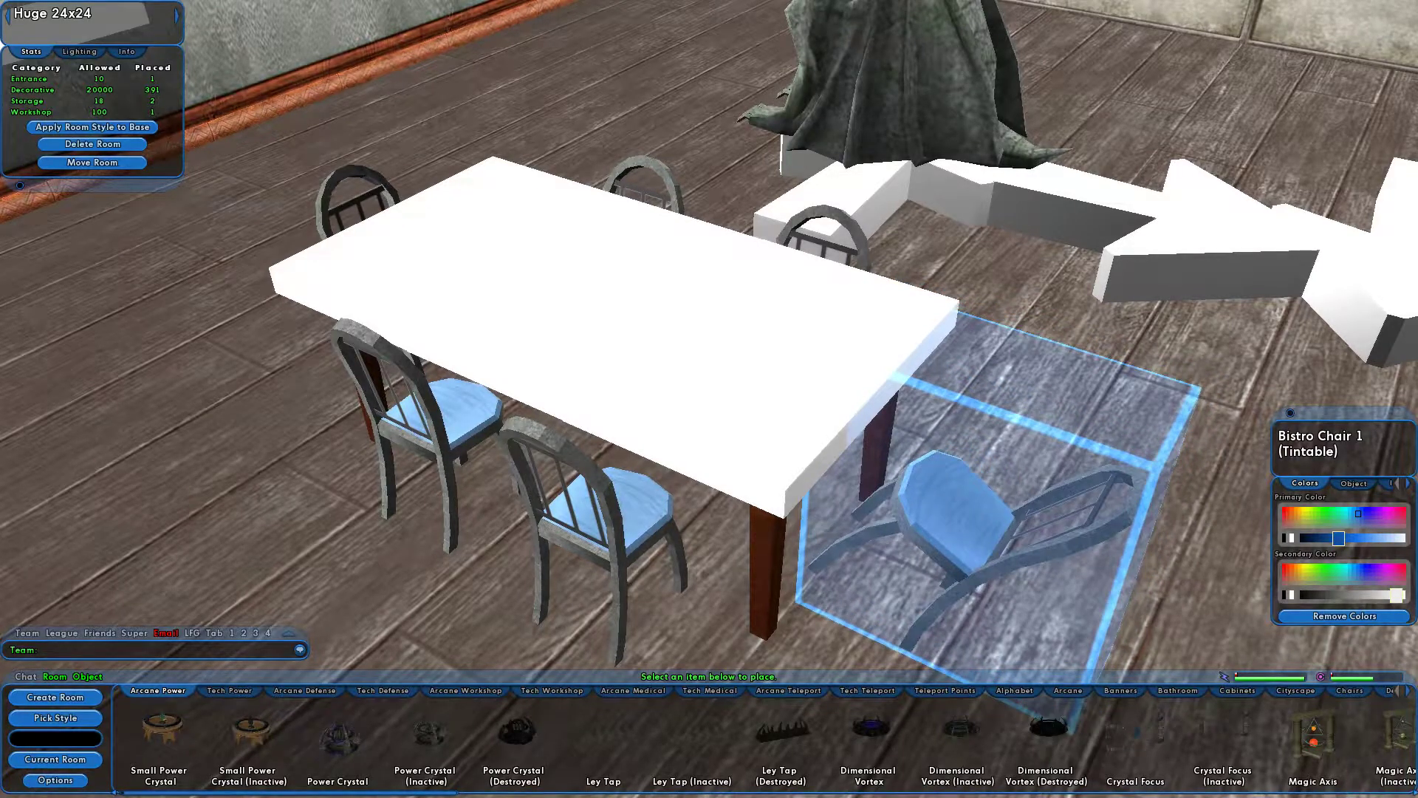
{"action": "key", "text": "ctrl+r"}
{"action": "right_click_drag", "start_coordinate": [961, 517], "coordinate": [997, 369]}
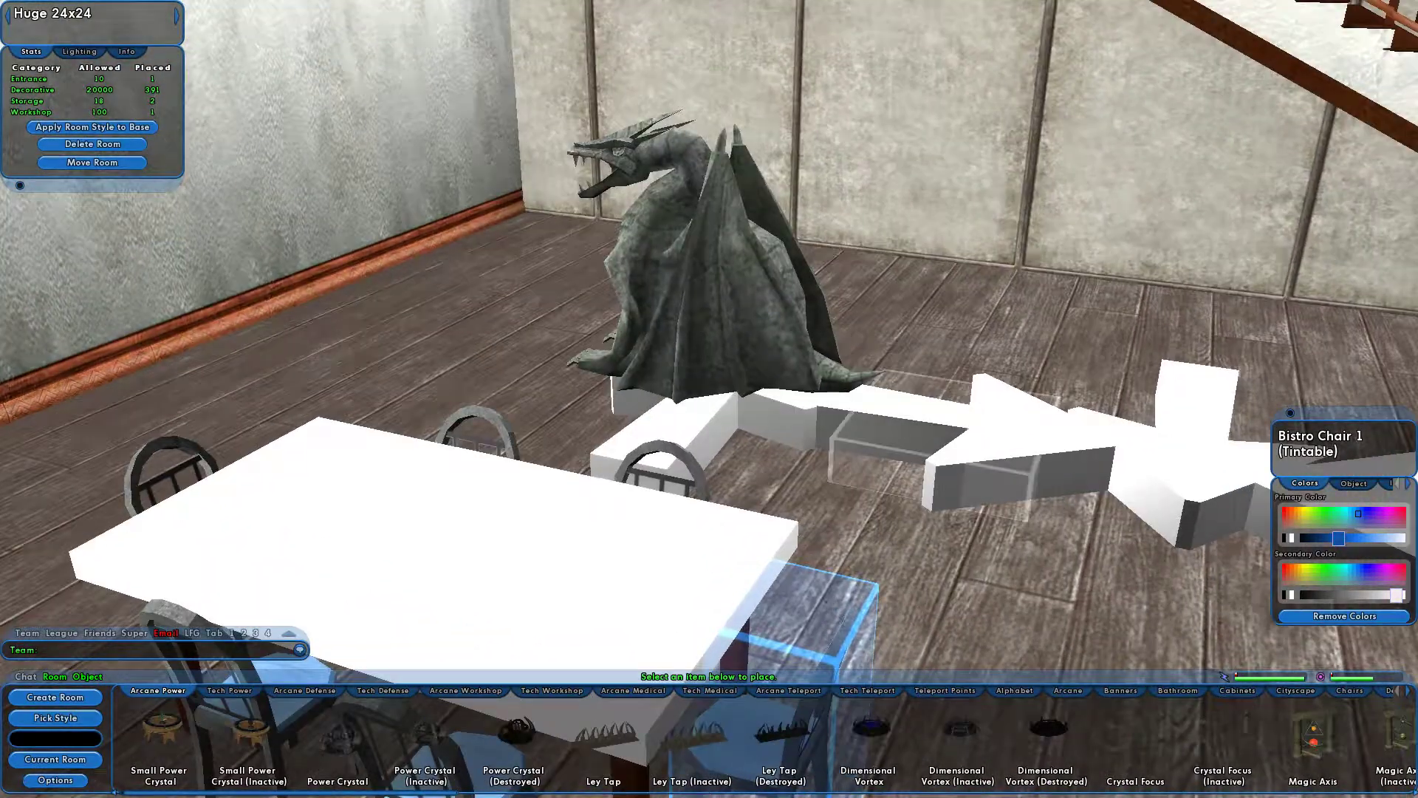
- Move the Gargoyle 3 statue off the white floor arrows toward the side wall and select the Right (Tintable) arrow piece
{"action": "left_click", "coordinate": [716, 274]}
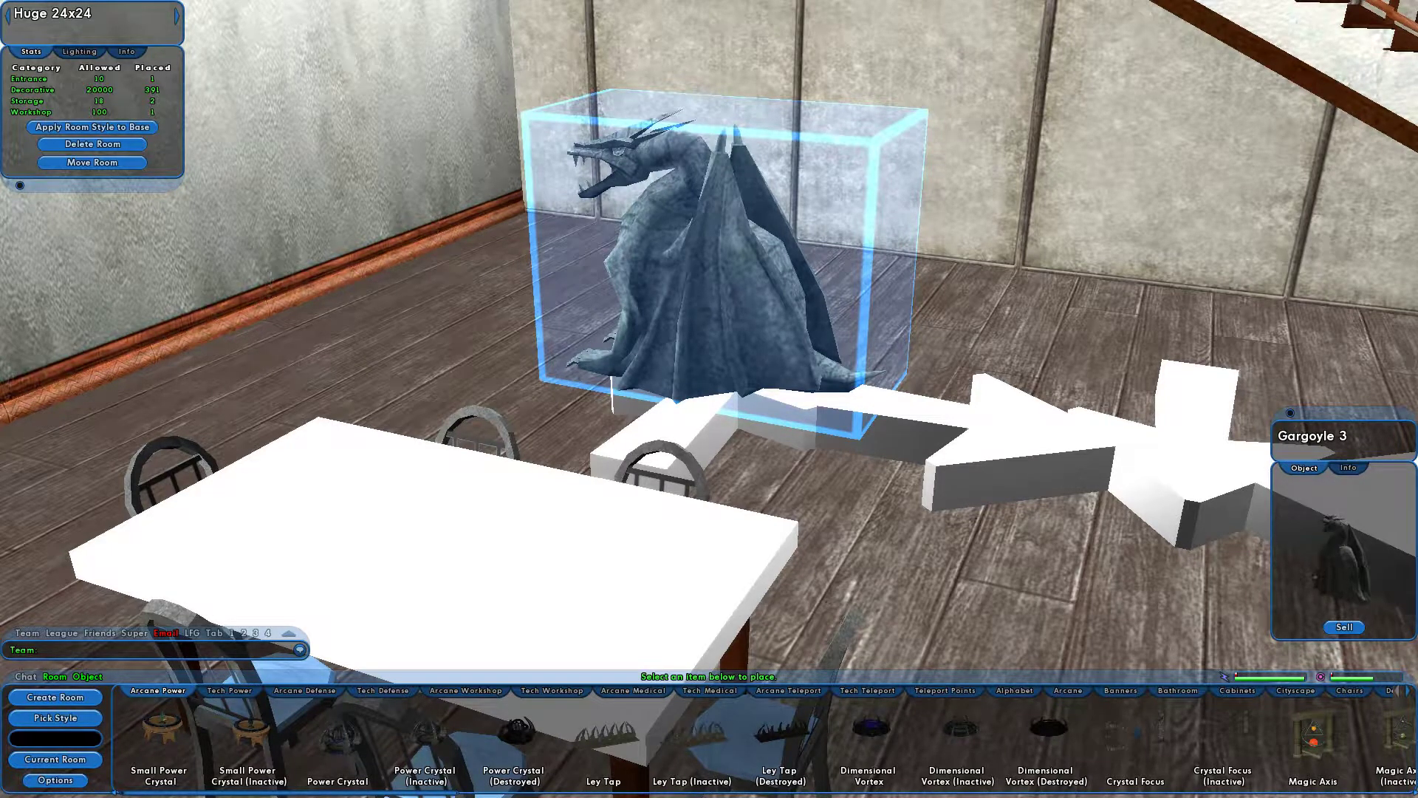
{"action": "left_click_drag", "start_coordinate": [720, 274], "coordinate": [458, 358]}
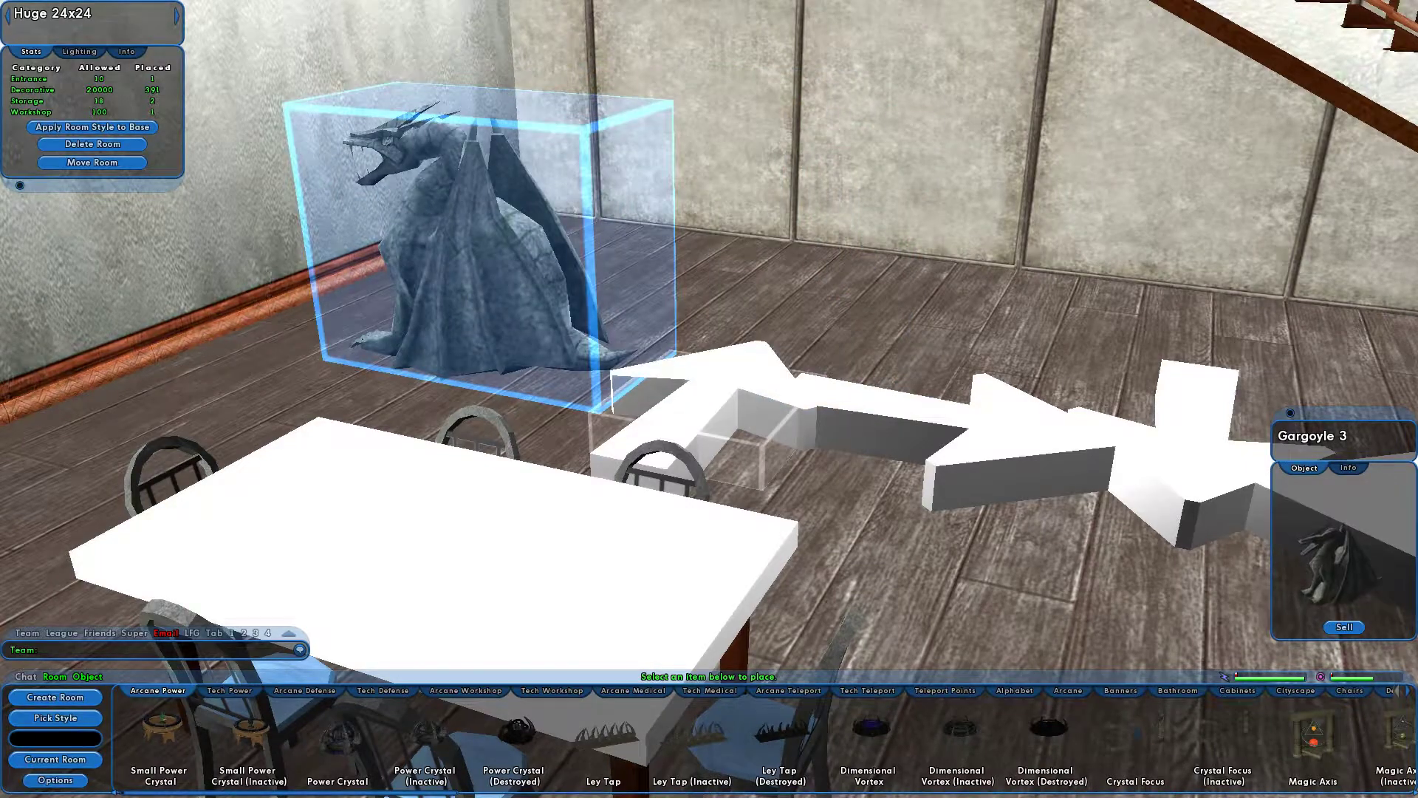
{"action": "left_click", "coordinate": [705, 410]}
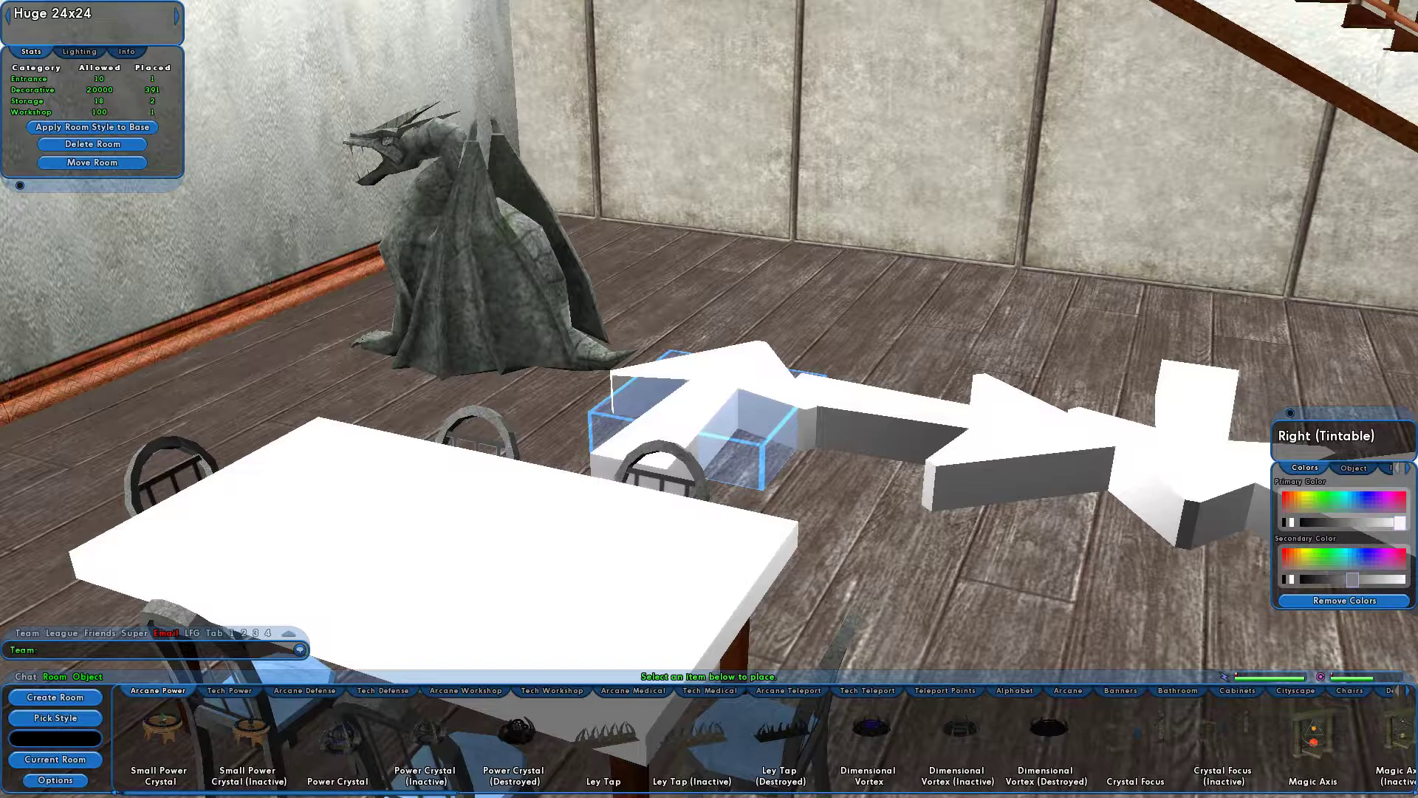
- Pick up the Gargoyle 3 statue, move it back toward the rear wall and rotate it through several quarter turns
{"action": "right_click_drag", "start_coordinate": [931, 421], "coordinate": [1190, 421]}
{"action": "right_click_drag", "start_coordinate": [931, 406], "coordinate": [790, 443]}
{"action": "left_click", "coordinate": [546, 251]}
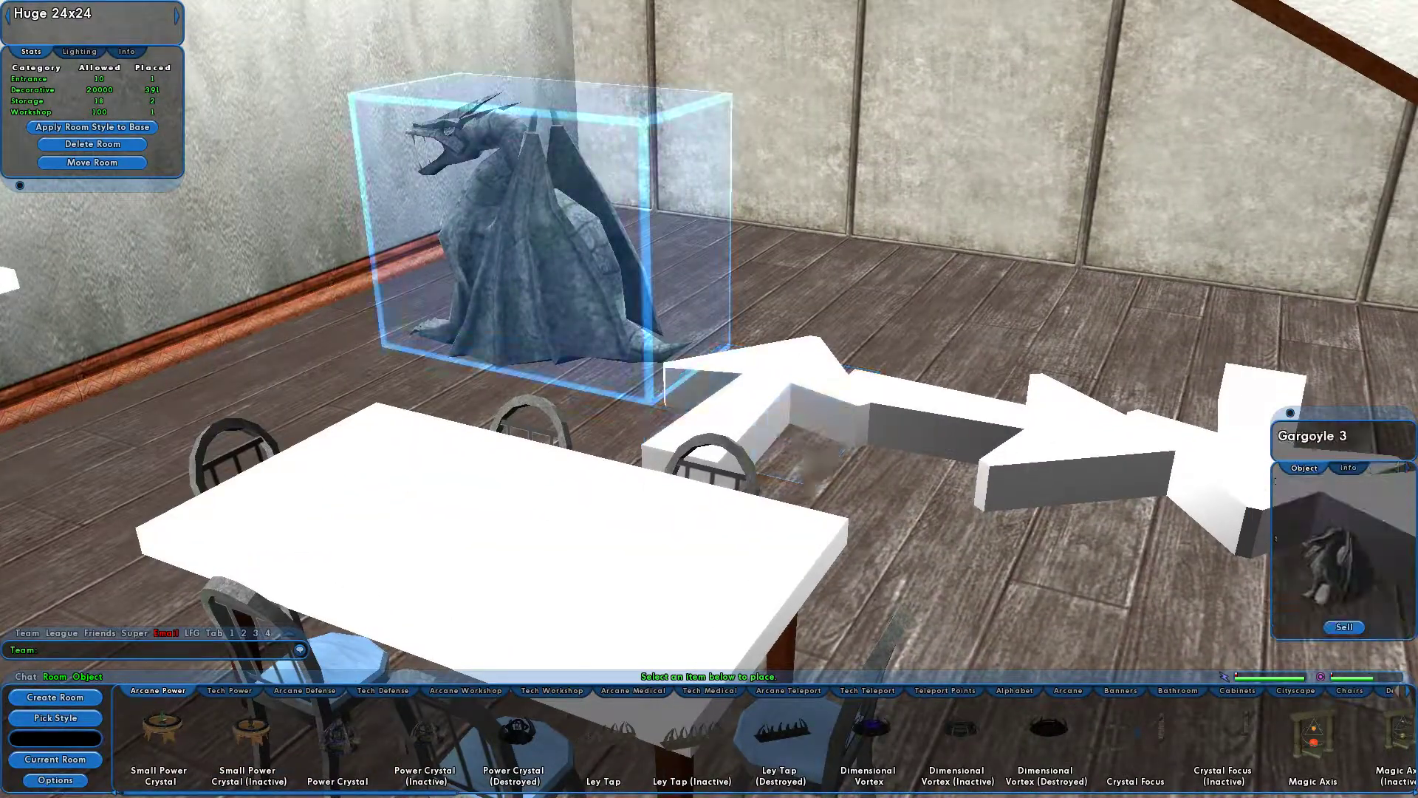
{"action": "left_click_drag", "start_coordinate": [546, 252], "coordinate": [643, 209]}
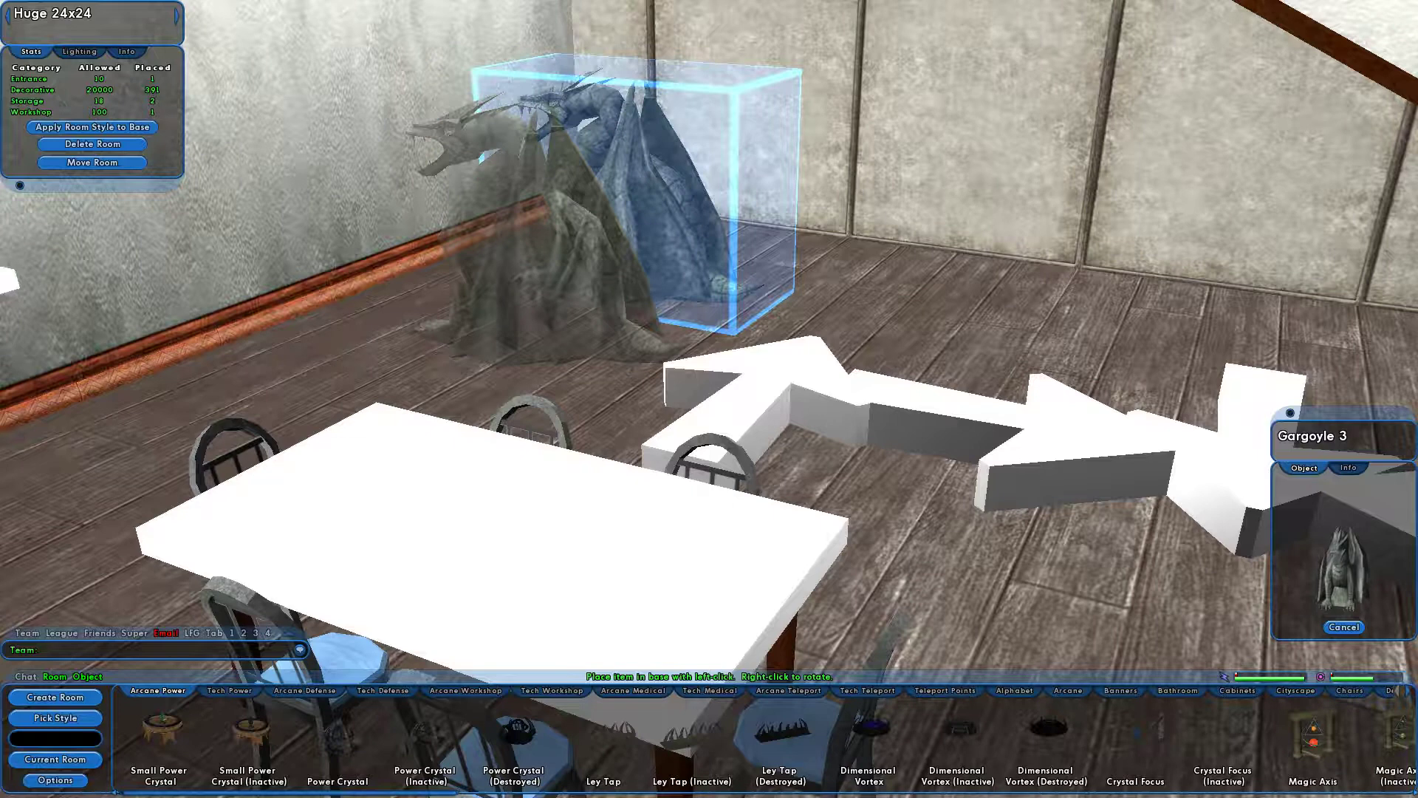
{"action": "right_click", "coordinate": [643, 209]}
{"action": "right_click", "coordinate": [643, 209]}
{"action": "right_click", "coordinate": [635, 203]}
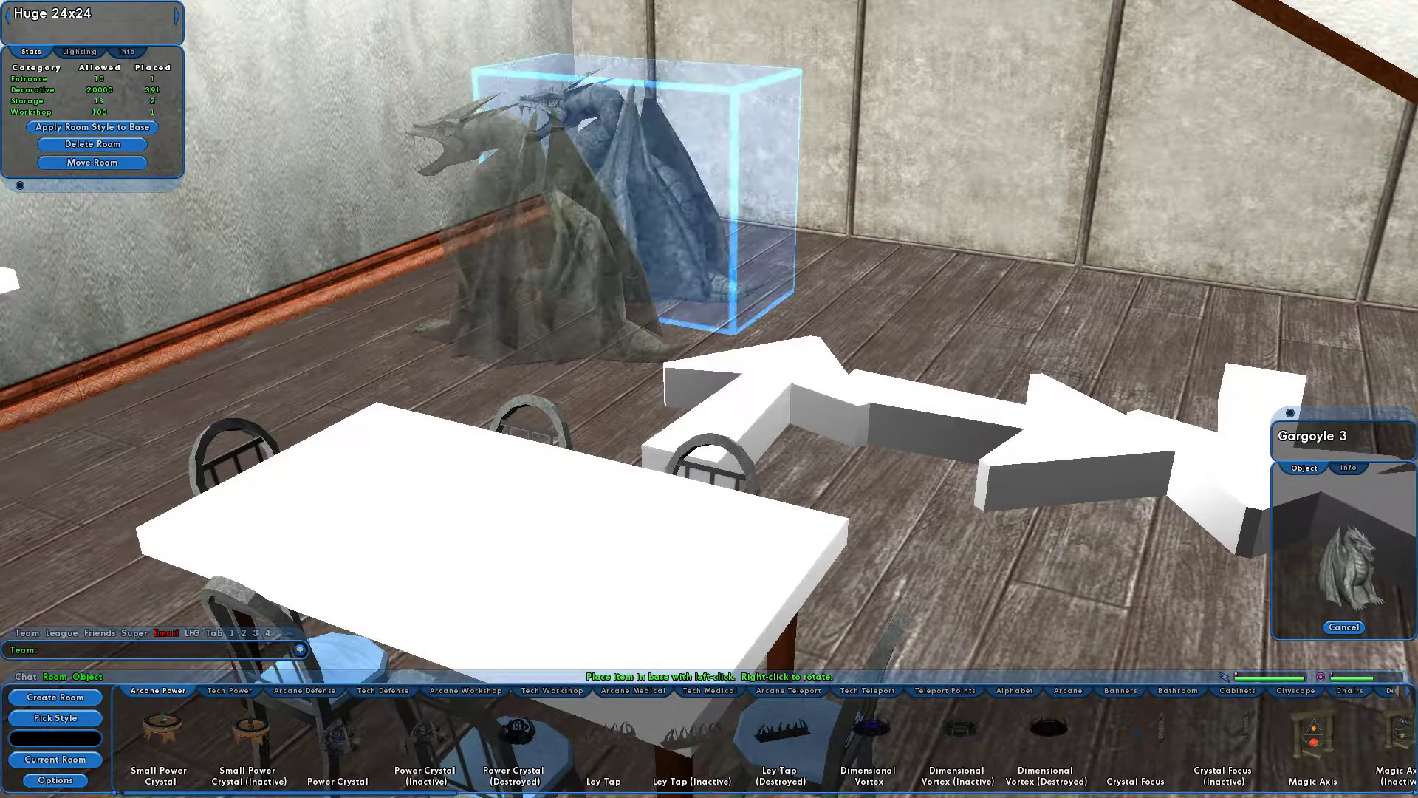
{"action": "right_click", "coordinate": [635, 203]}
{"action": "right_click", "coordinate": [635, 203]}
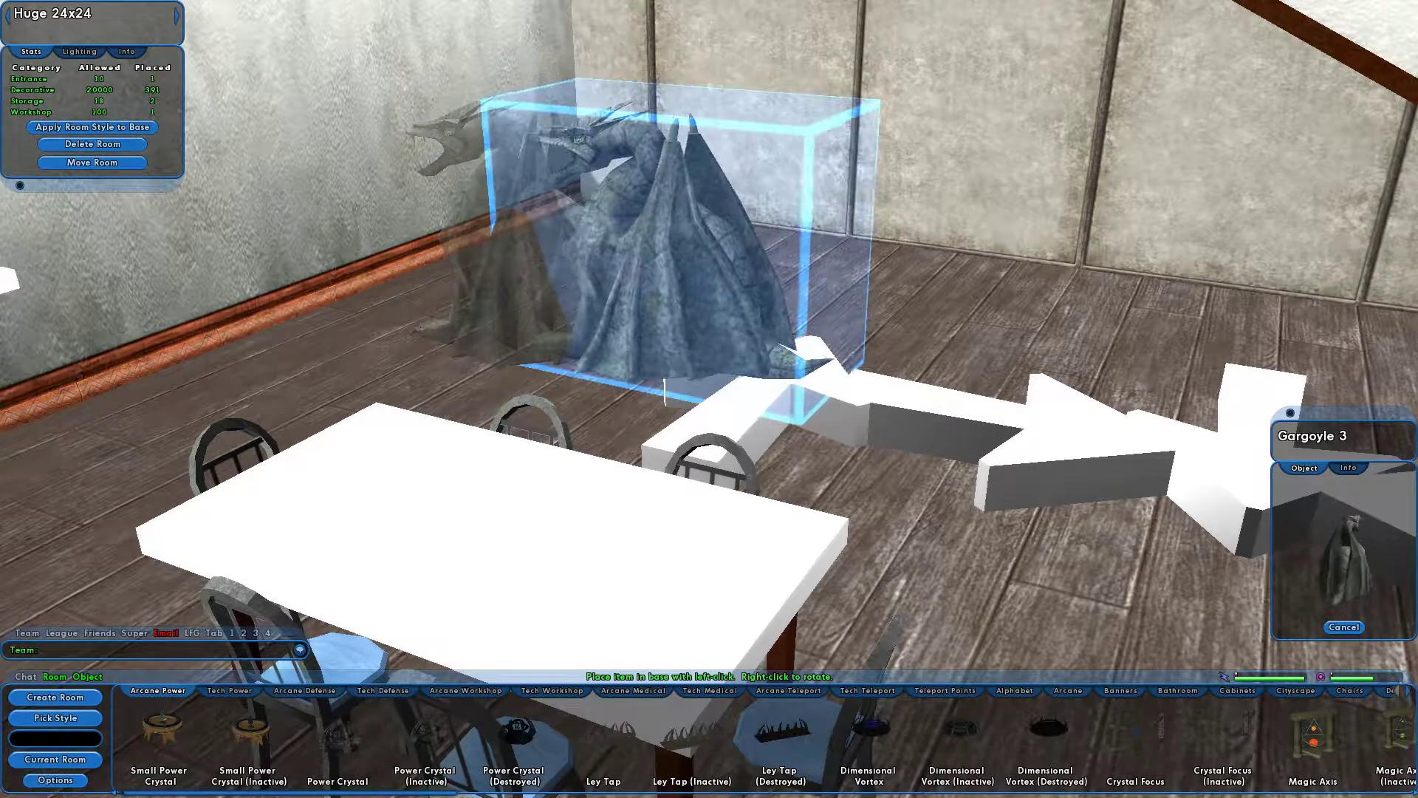
- Carry the Gargoyle 3 statue along the white floor arrows, rotating it, and set it by the arrows' dining-table end facing the side wall
{"action": "right_click", "coordinate": [827, 384]}
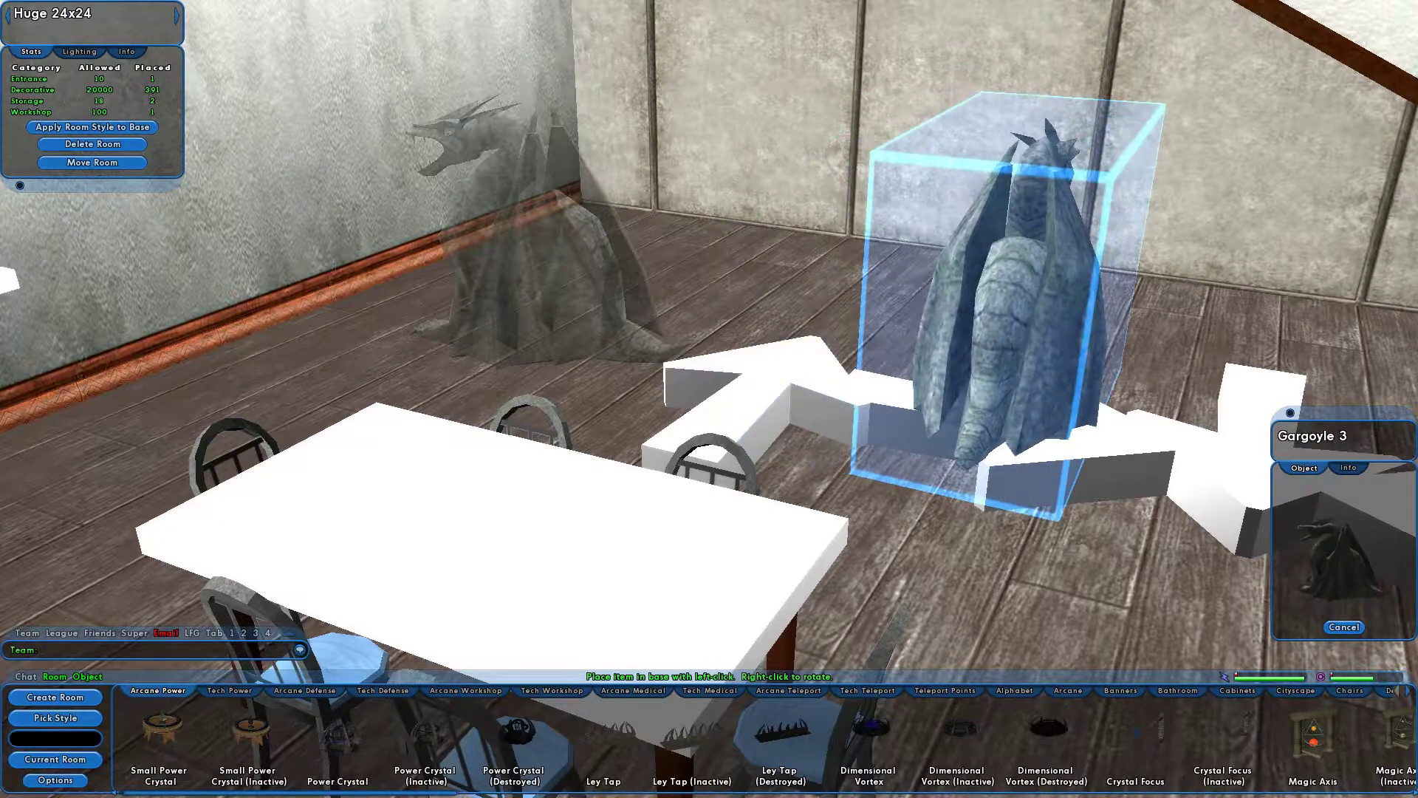
{"action": "right_click_drag", "start_coordinate": [997, 428], "coordinate": [1093, 429]}
{"action": "right_click", "coordinate": [1049, 399]}
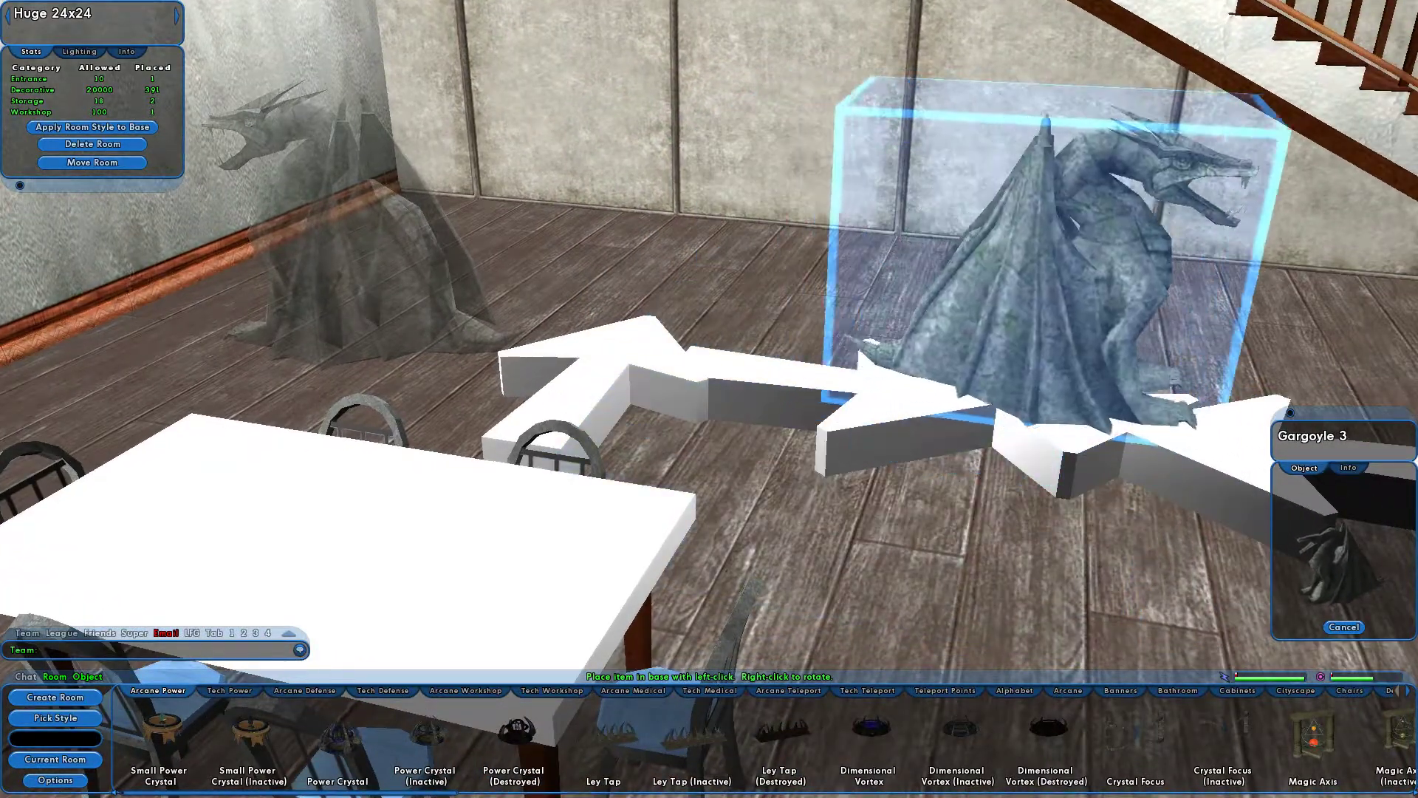
{"action": "right_click", "coordinate": [1222, 425]}
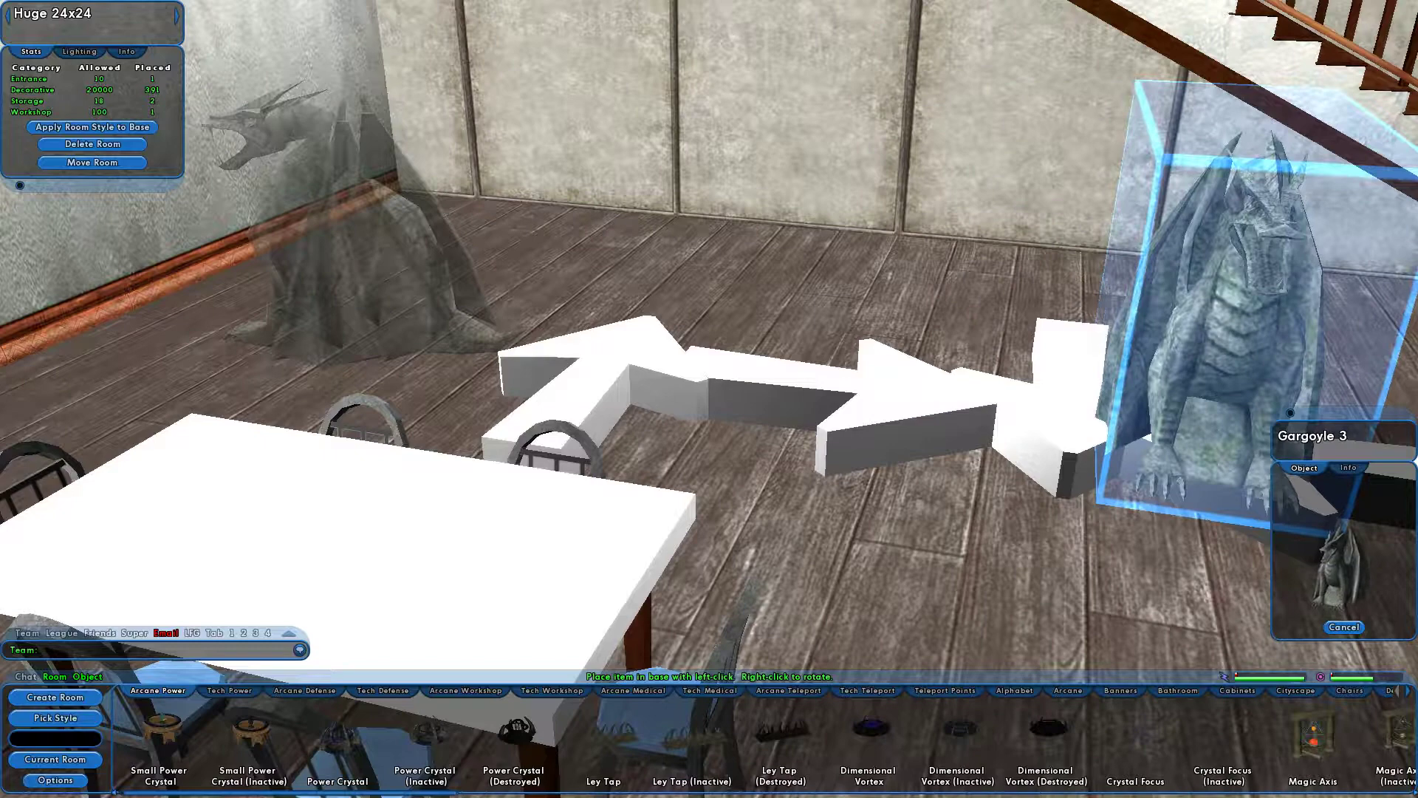
{"action": "right_click", "coordinate": [1064, 436]}
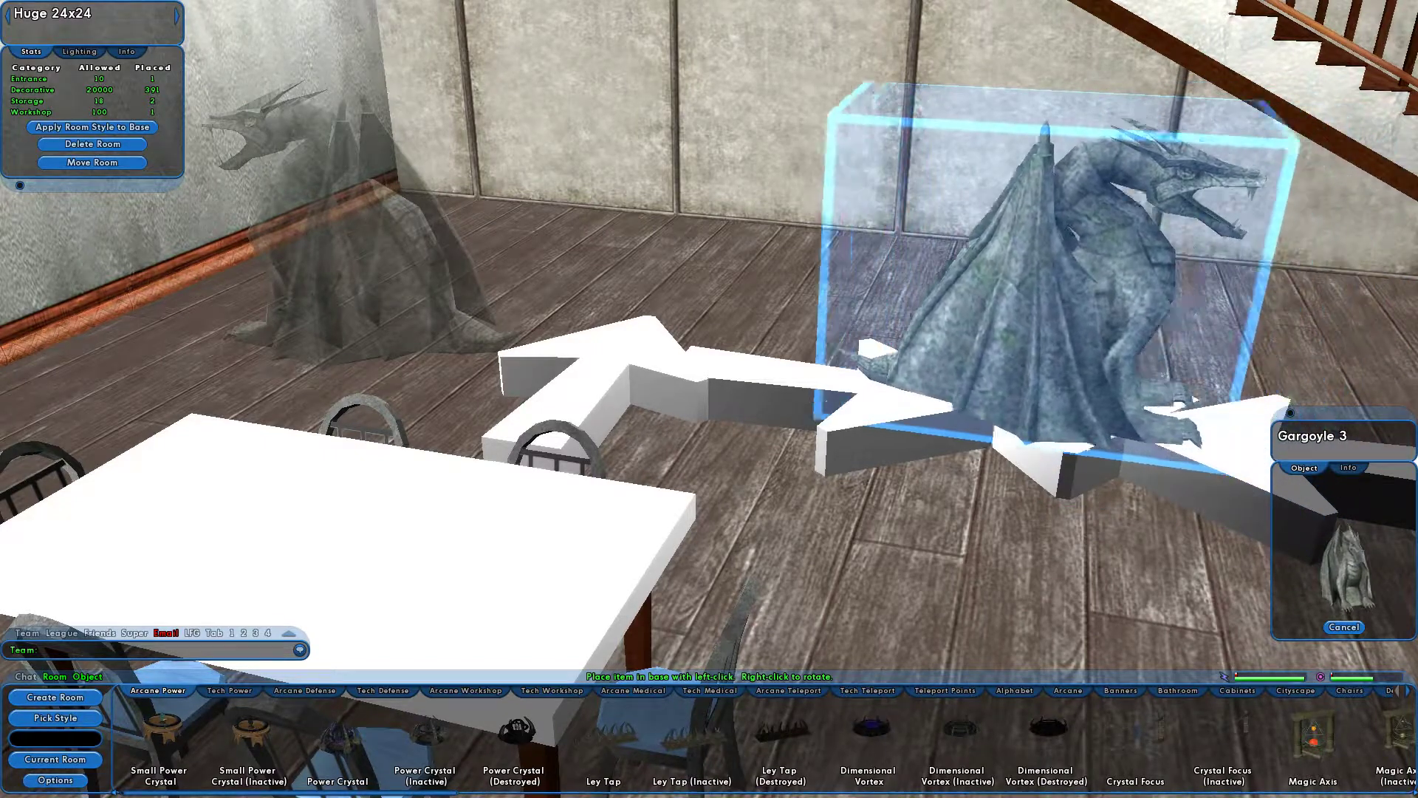
{"action": "right_click", "coordinate": [920, 451]}
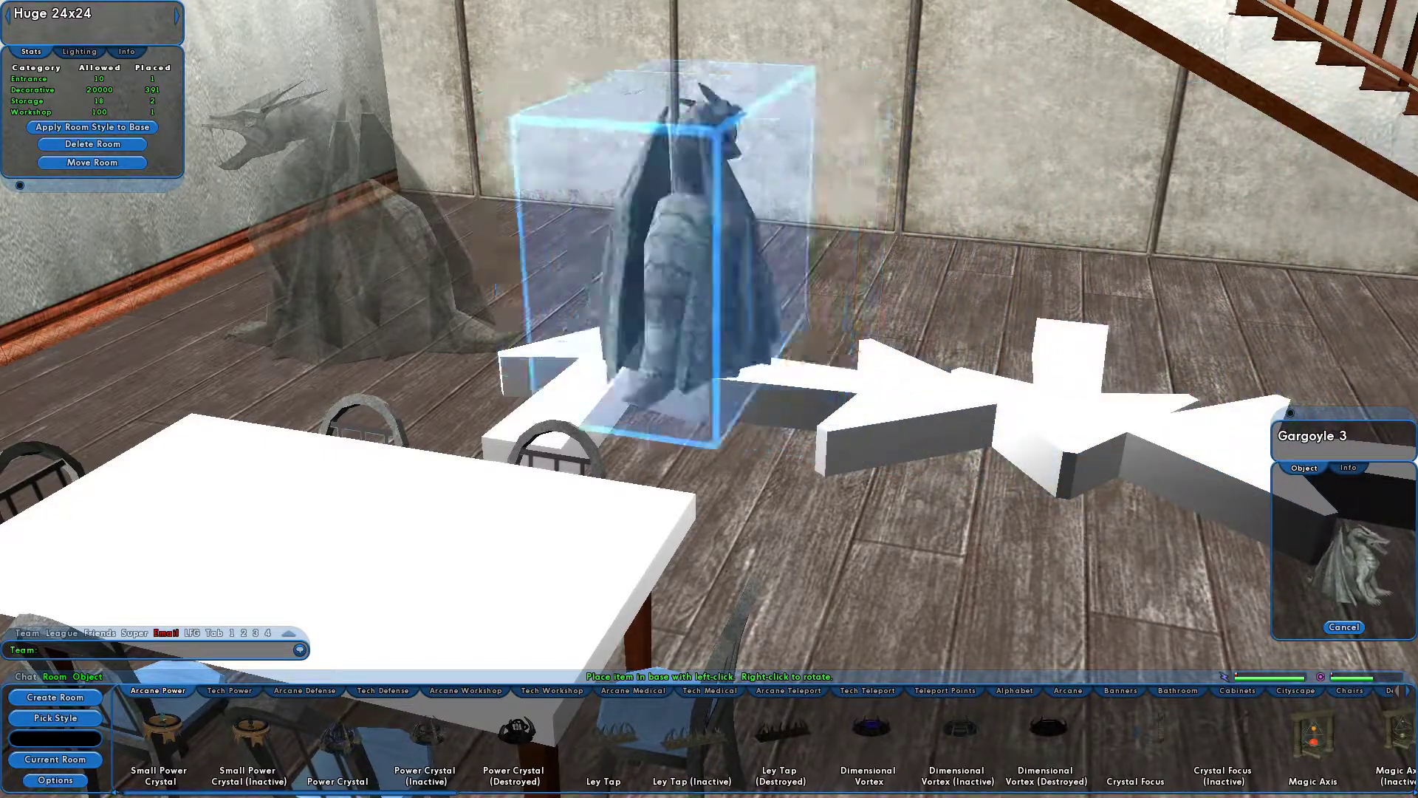
{"action": "right_click", "coordinate": [613, 384]}
{"action": "left_click", "coordinate": [613, 381]}
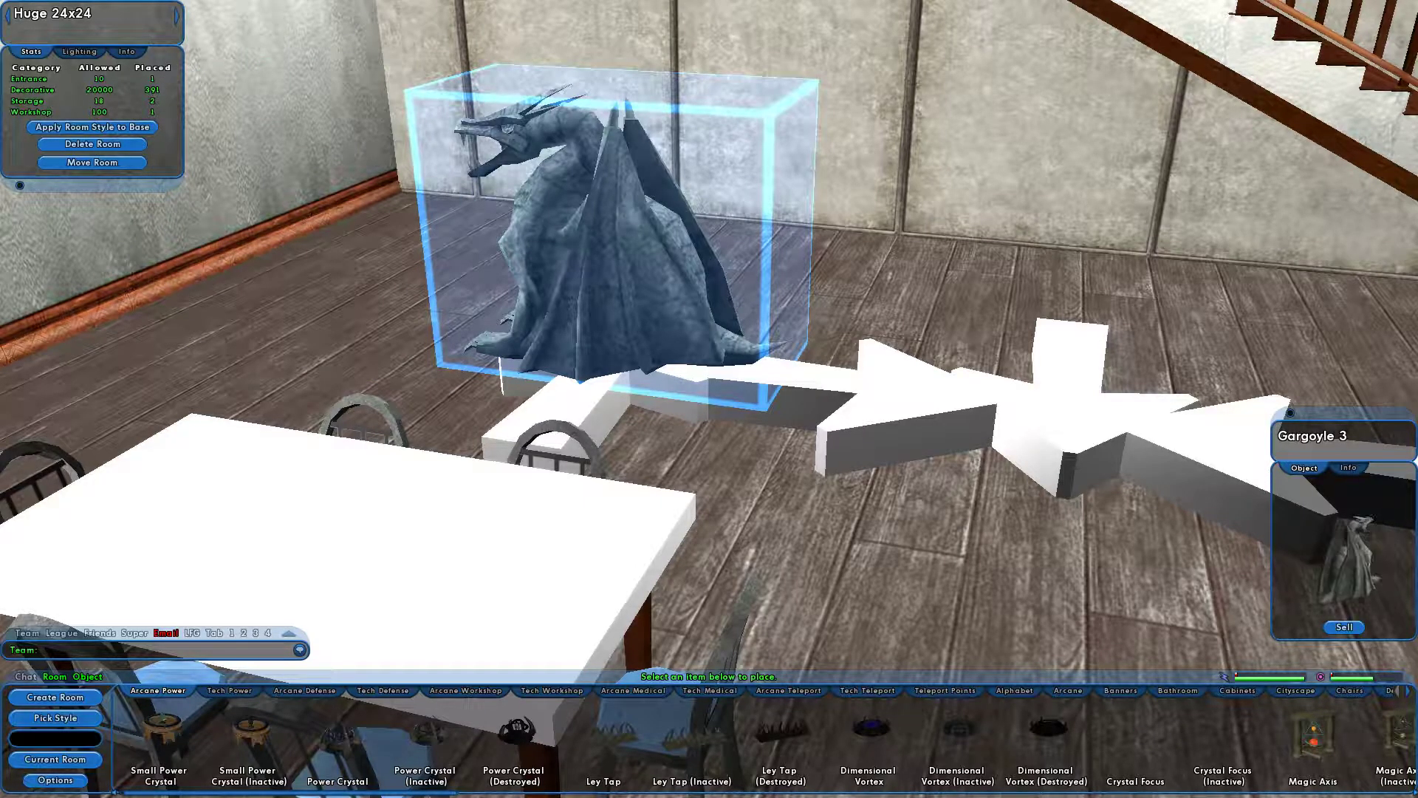
- Place a Supergroup Floor Plate 3 from the Surfaces category on the rug before the small sofa, using Surface attachment
{"action": "right_click_drag", "start_coordinate": [613, 381], "coordinate": [1382, 451]}
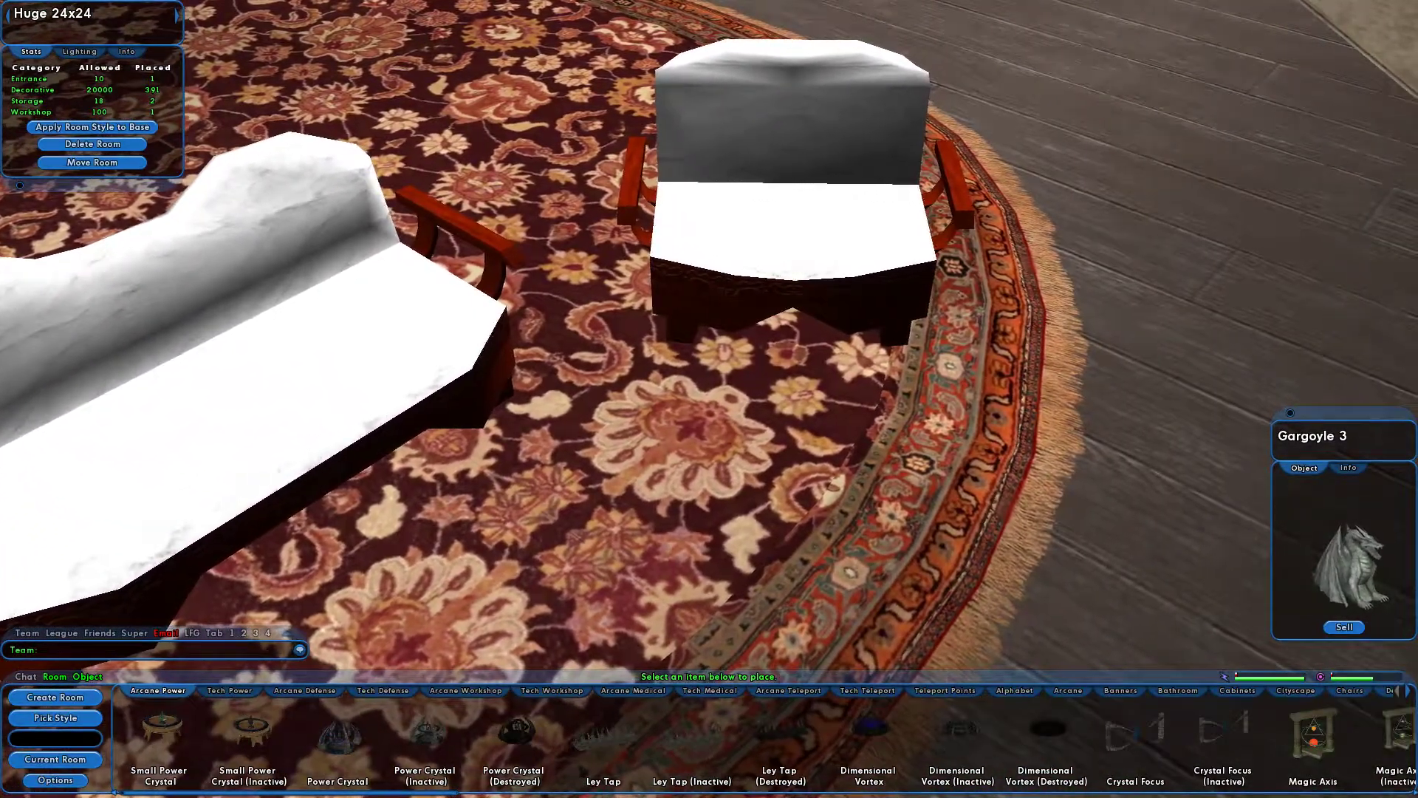
{"action": "left_click", "coordinate": [1407, 691]}
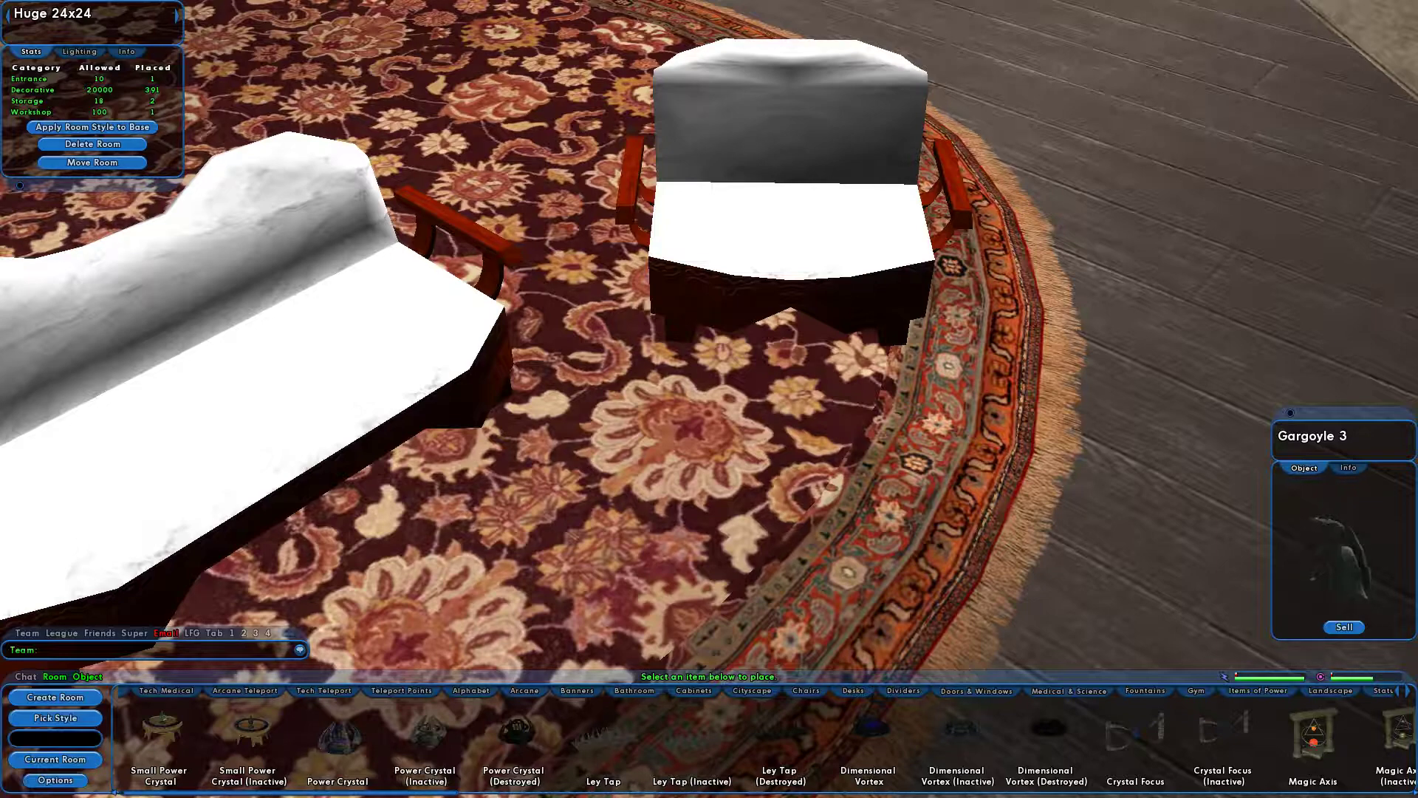
{"action": "scroll", "coordinate": [760, 690], "scroll_direction": "right", "scroll_amount": 10}
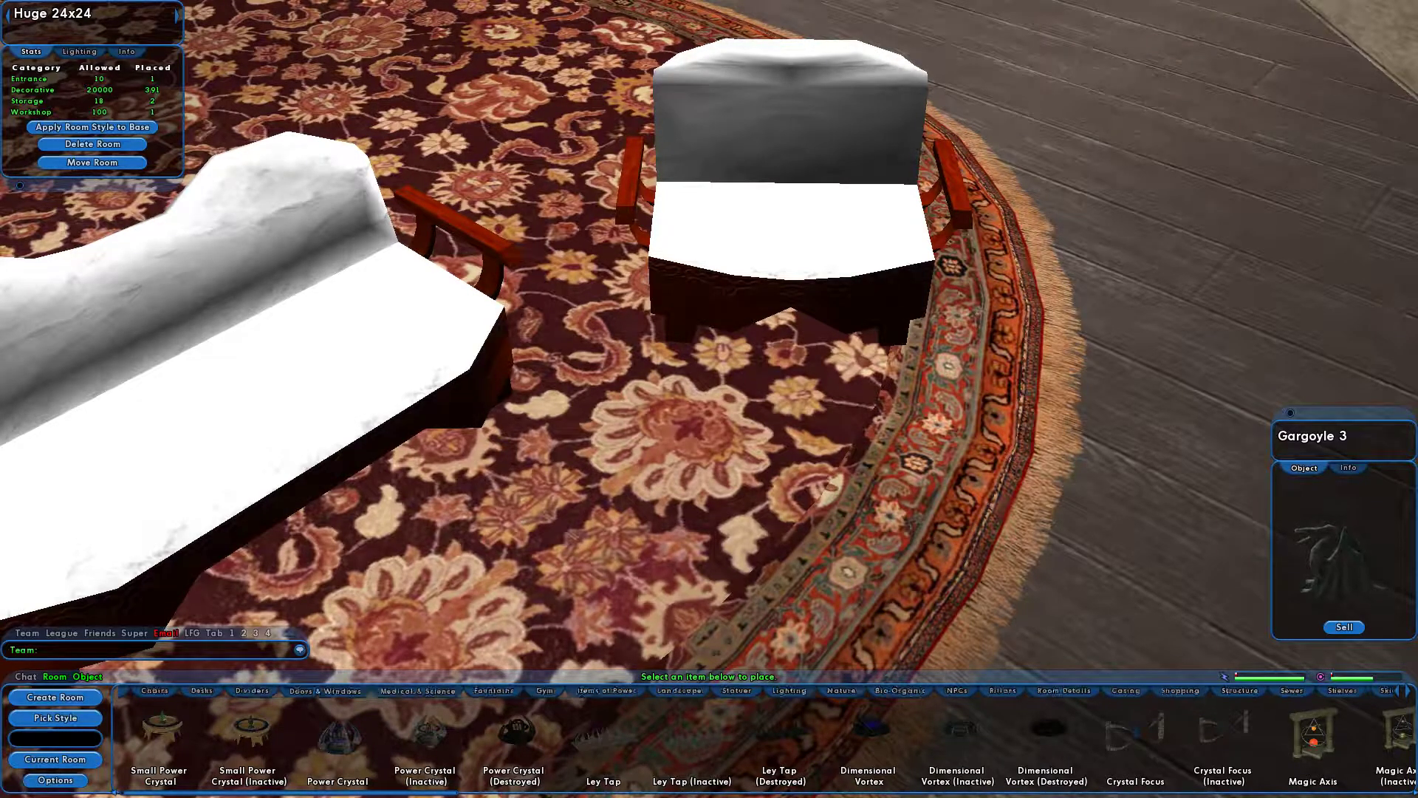
{"action": "scroll", "coordinate": [760, 690], "scroll_direction": "right", "scroll_amount": 5}
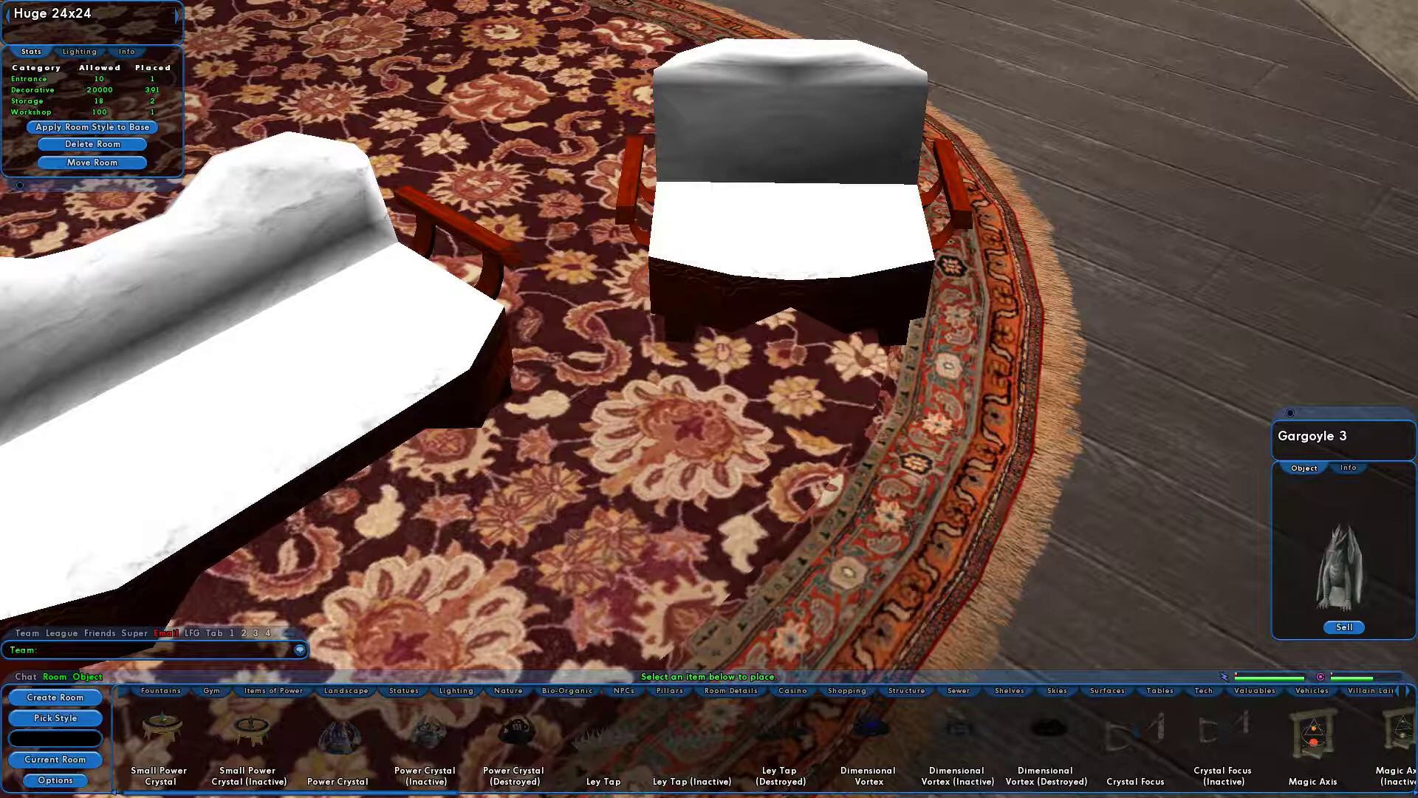
{"action": "left_click", "coordinate": [1159, 690]}
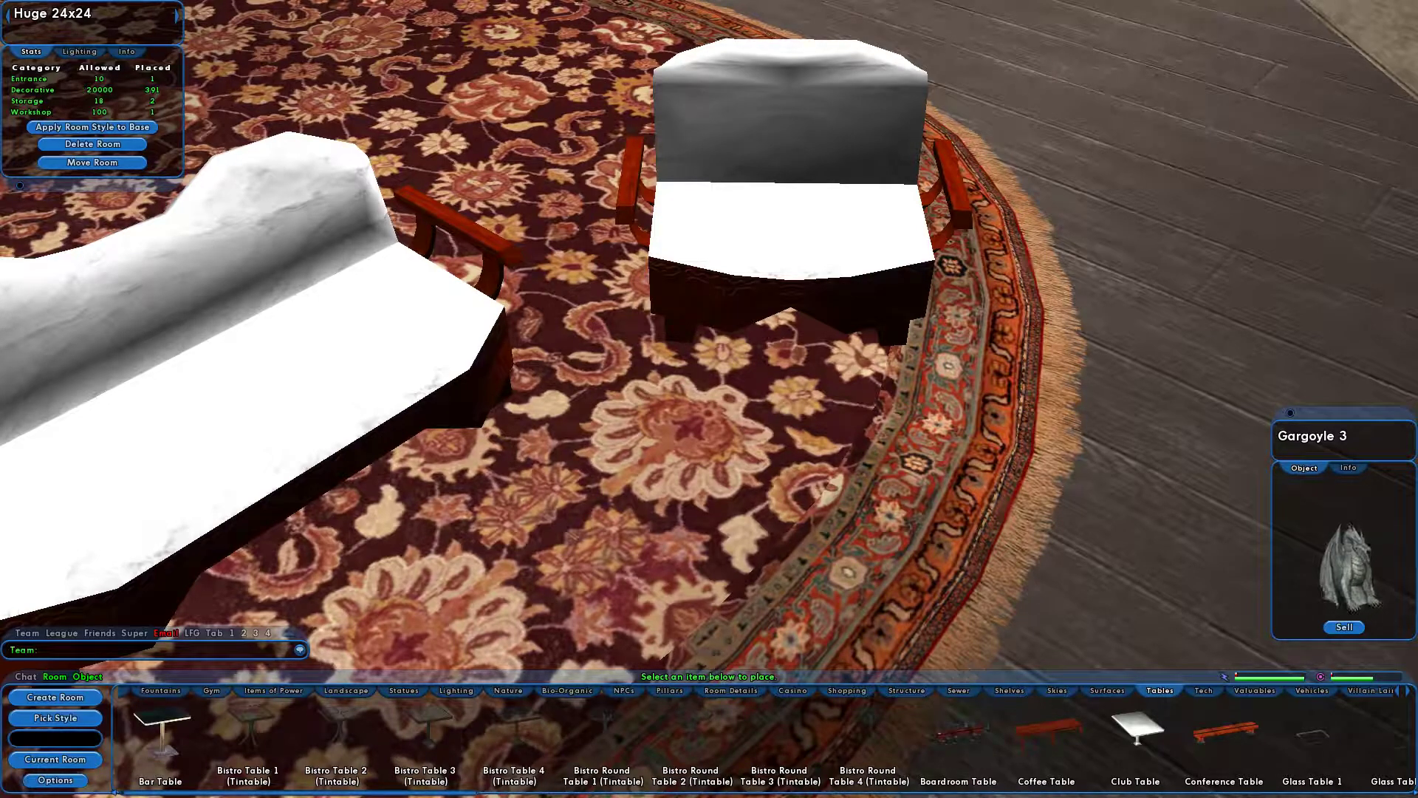
{"action": "left_click", "coordinate": [1107, 690]}
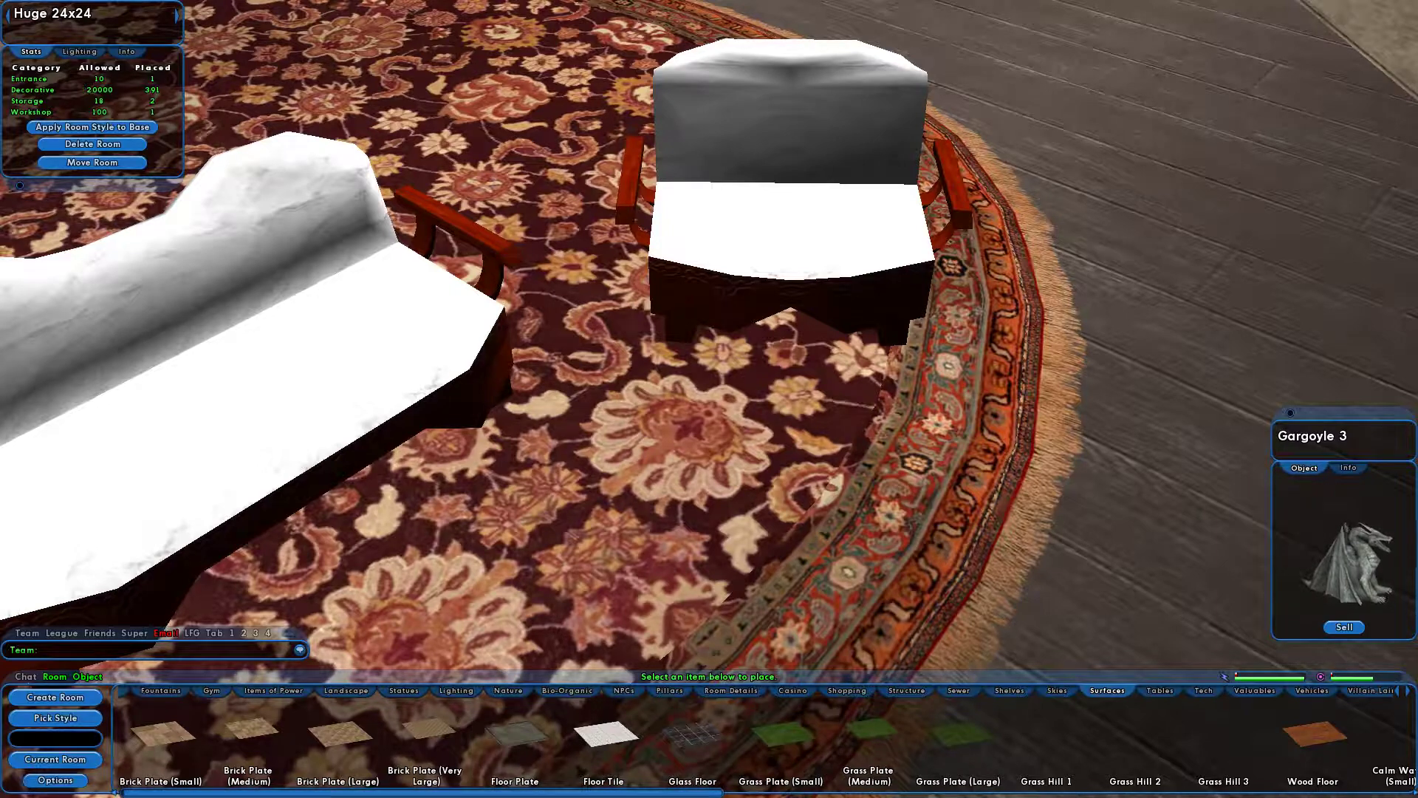
{"action": "left_click_drag", "start_coordinate": [442, 793], "coordinate": [1033, 792]}
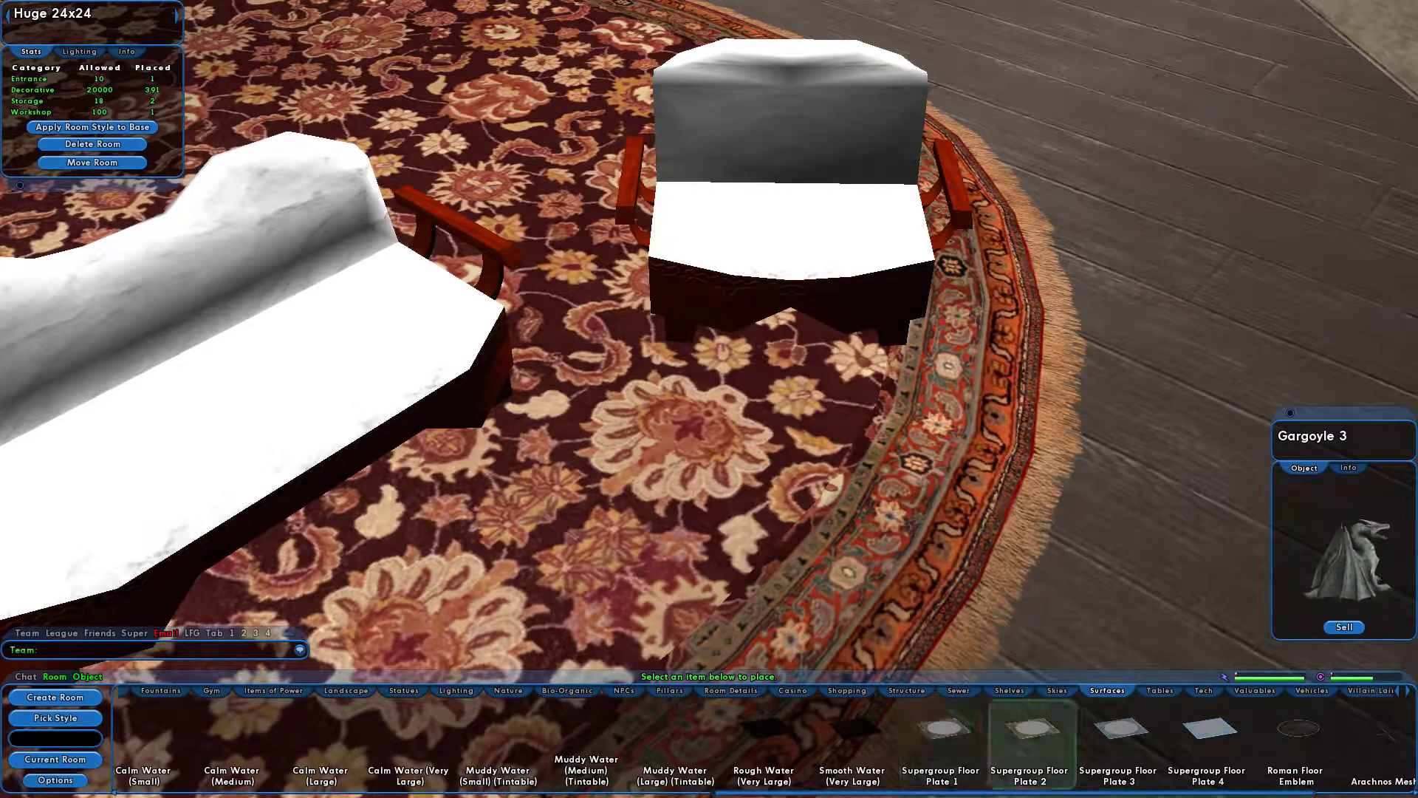
{"action": "left_click", "coordinate": [1119, 735]}
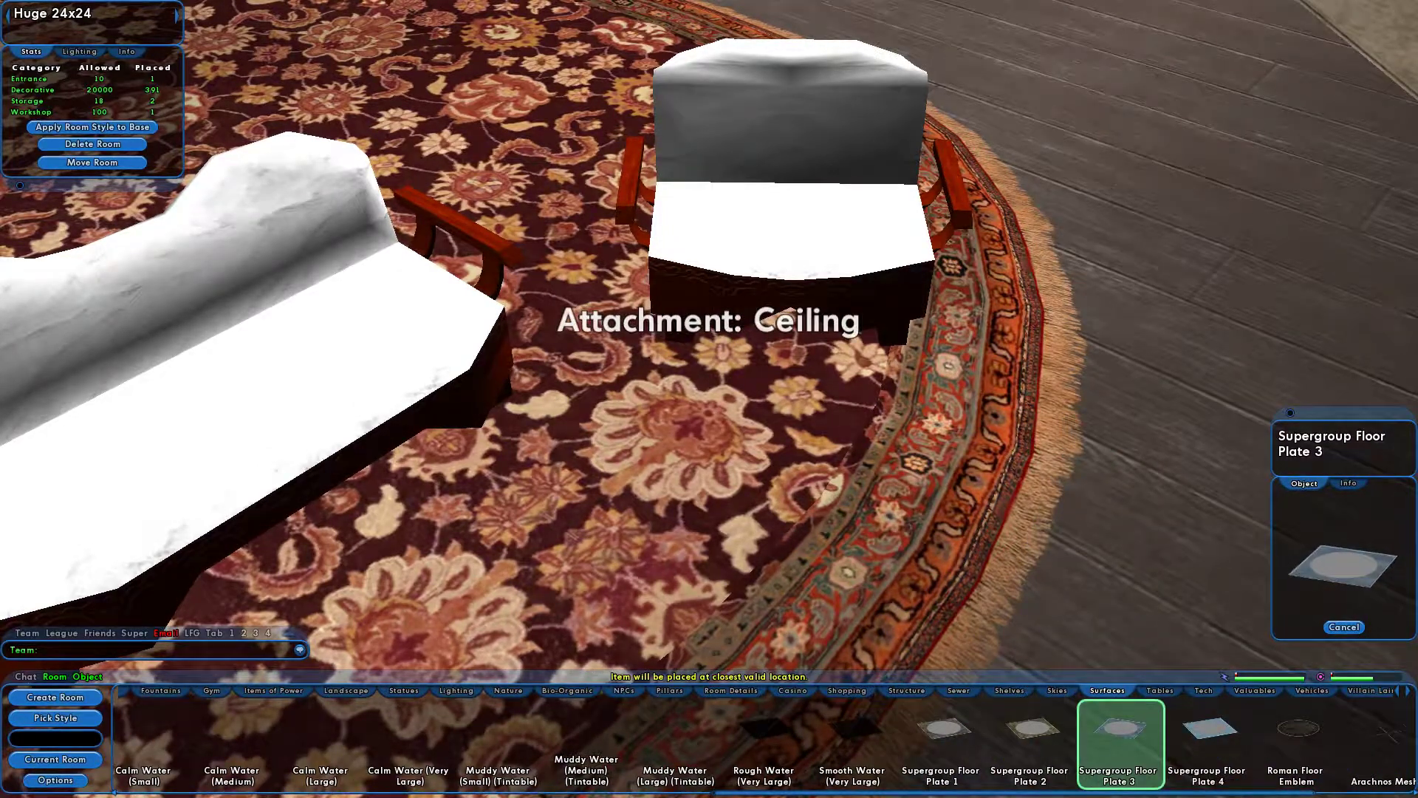
{"action": "key", "text": "F5"}
{"action": "left_click", "coordinate": [836, 464]}
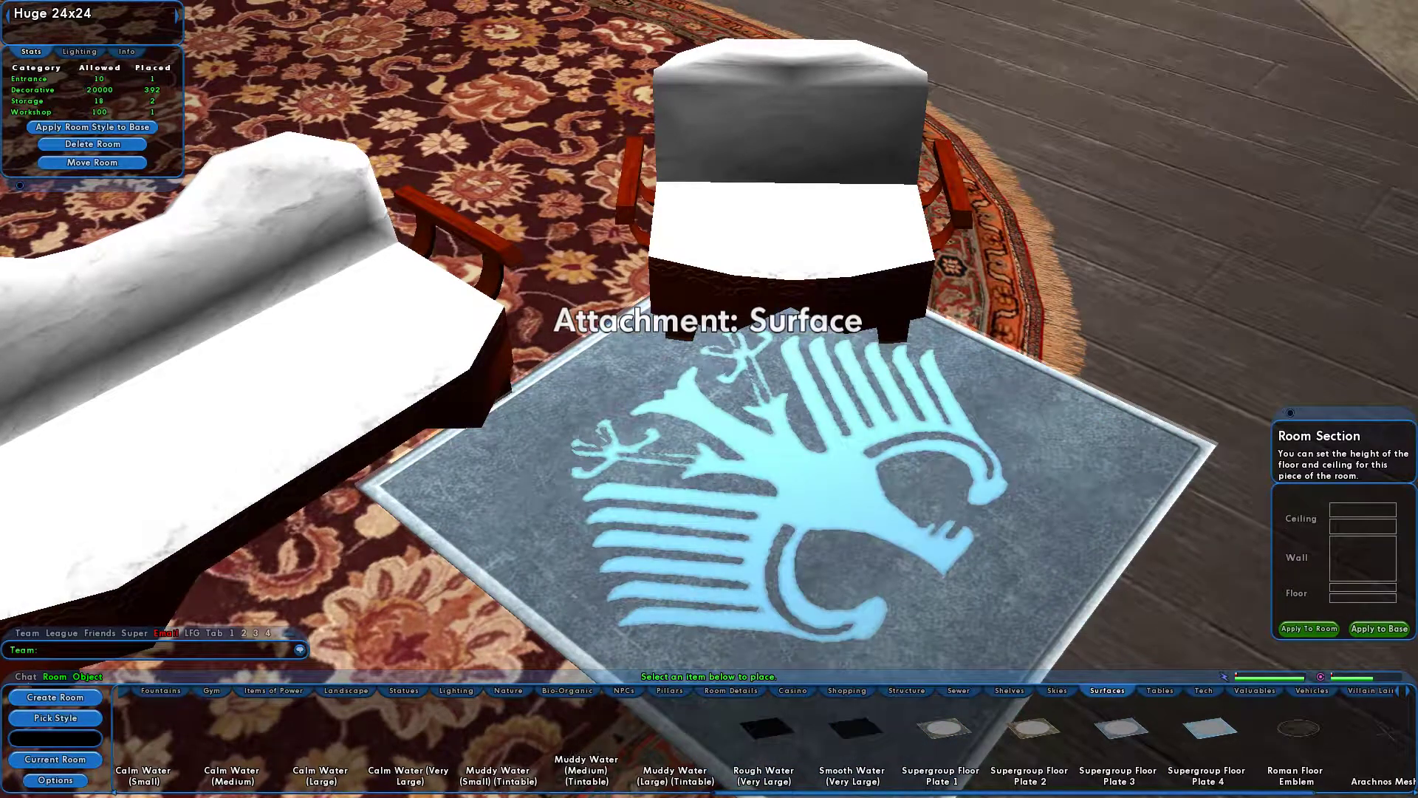
- Raise the Supergroup Floor Plate 3 slightly off the rug and rotate it to line up with the small sofa's front
{"action": "left_click", "coordinate": [794, 491]}
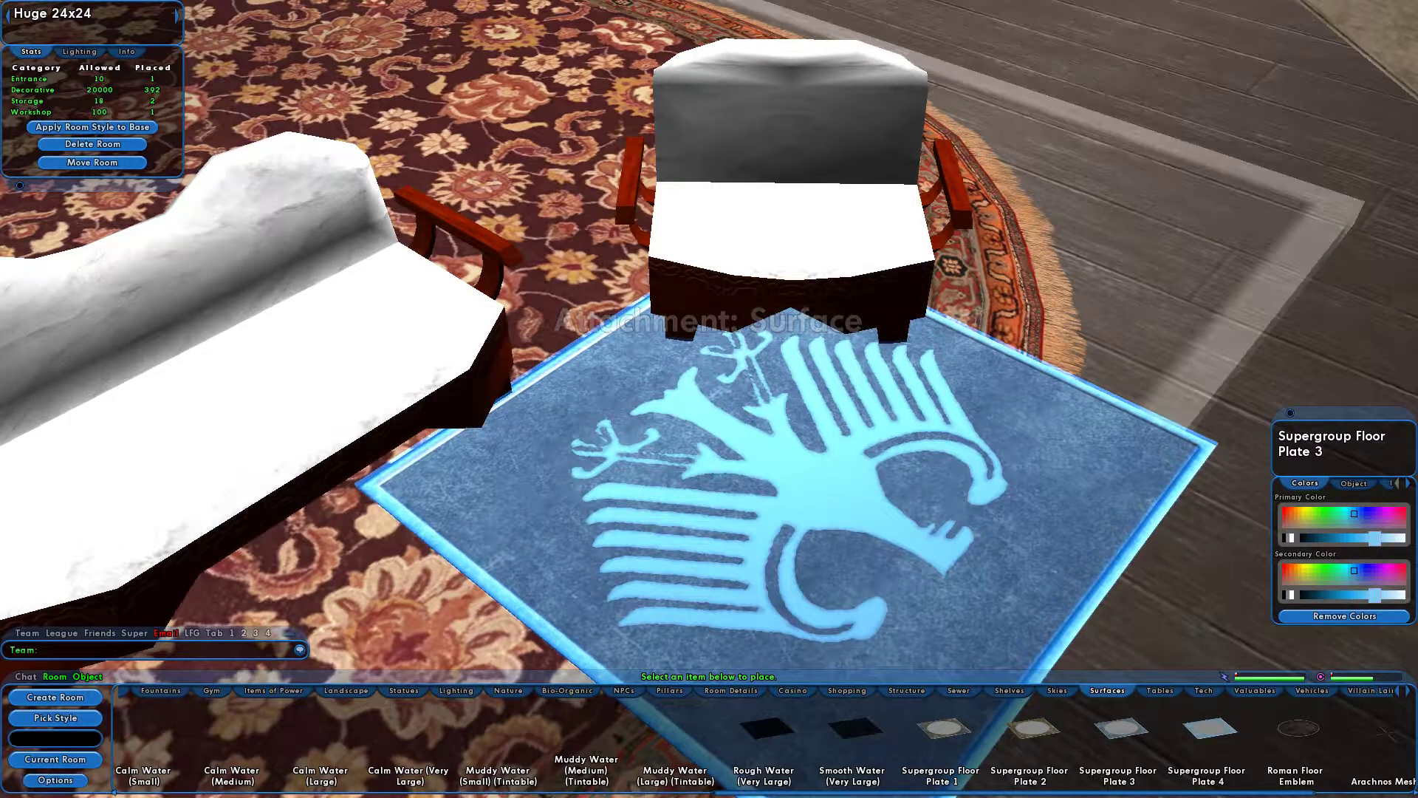
{"action": "left_click_drag", "start_coordinate": [794, 491], "coordinate": [794, 485], "text": "shift"}
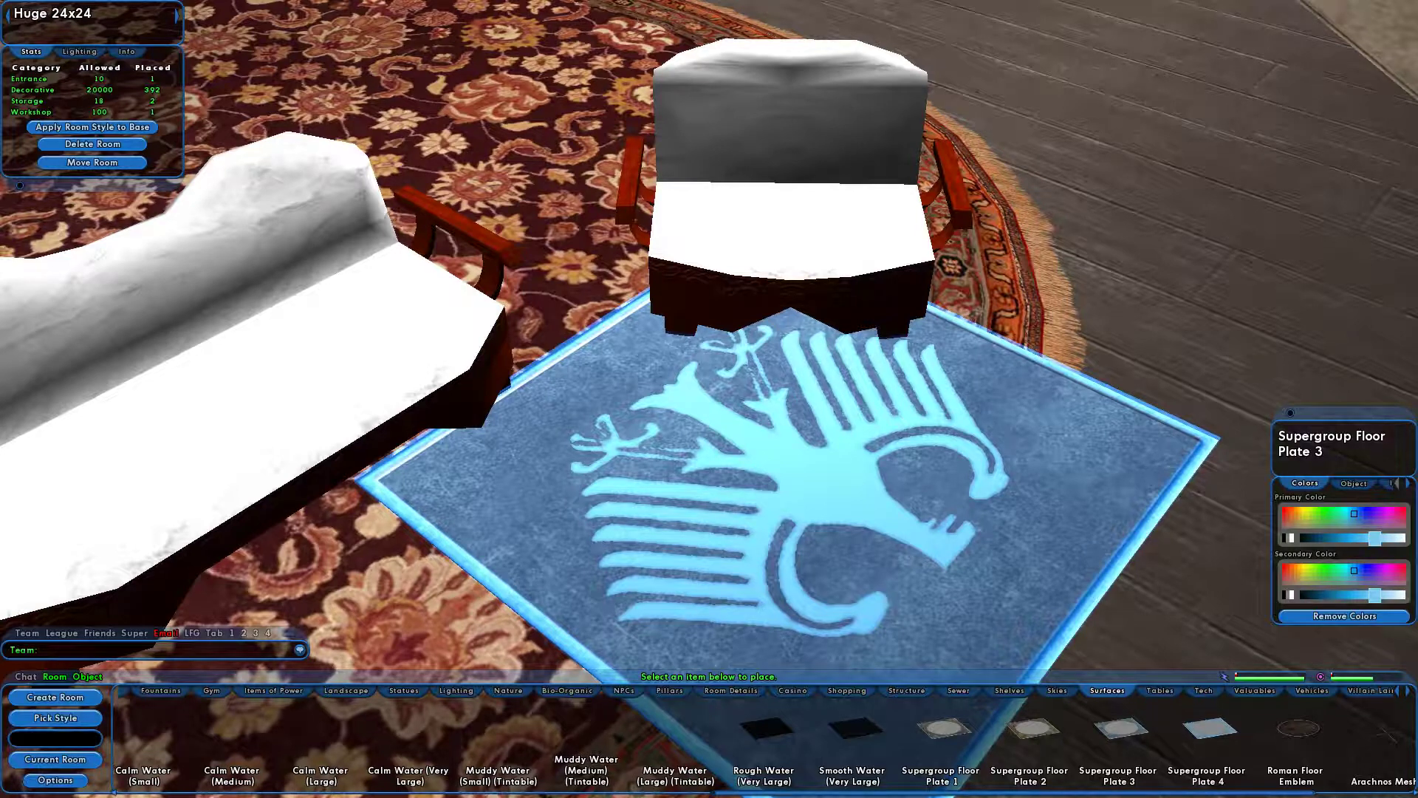
{"action": "key", "text": "F5"}
{"action": "left_click_drag", "start_coordinate": [820, 480], "coordinate": [871, 480], "text": "ctrl"}
{"action": "right_click", "coordinate": [768, 458]}
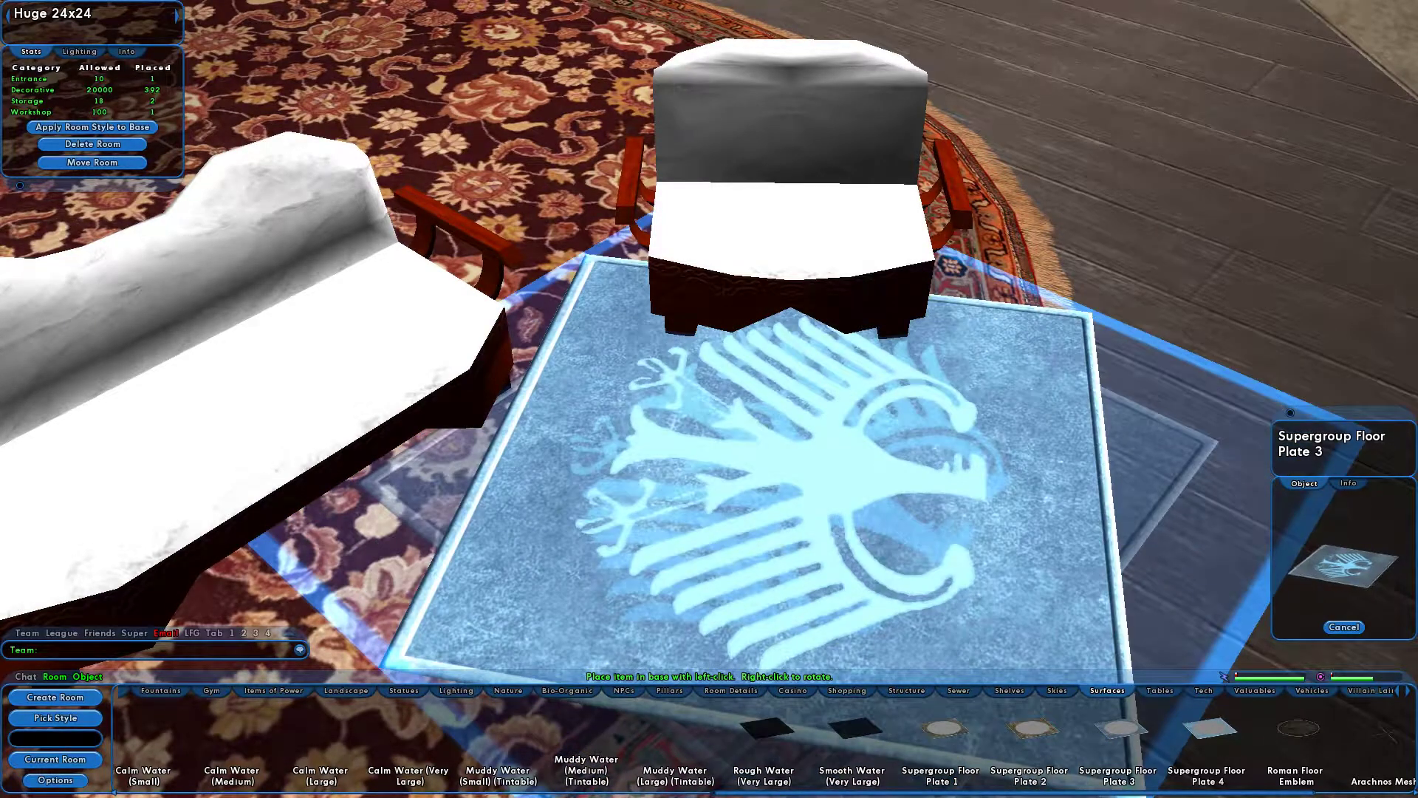
{"action": "right_click", "coordinate": [805, 465]}
{"action": "left_click", "coordinate": [805, 466]}
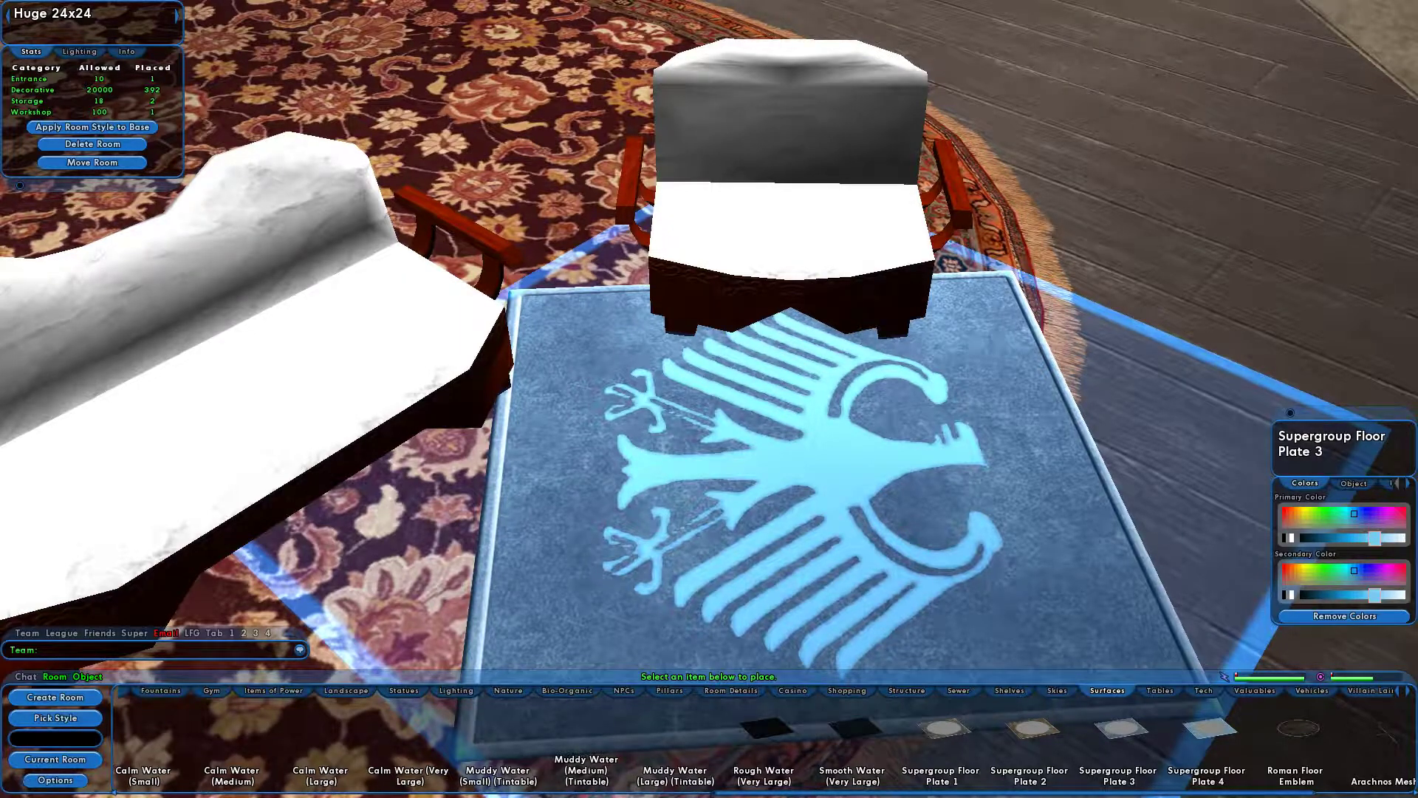
- Choose the Sit: Talk Right (Female) item from the NPCs category and turn it over the floor plate
{"action": "left_click", "coordinate": [624, 691]}
{"action": "left_click_drag", "start_coordinate": [429, 793], "coordinate": [1090, 793]}
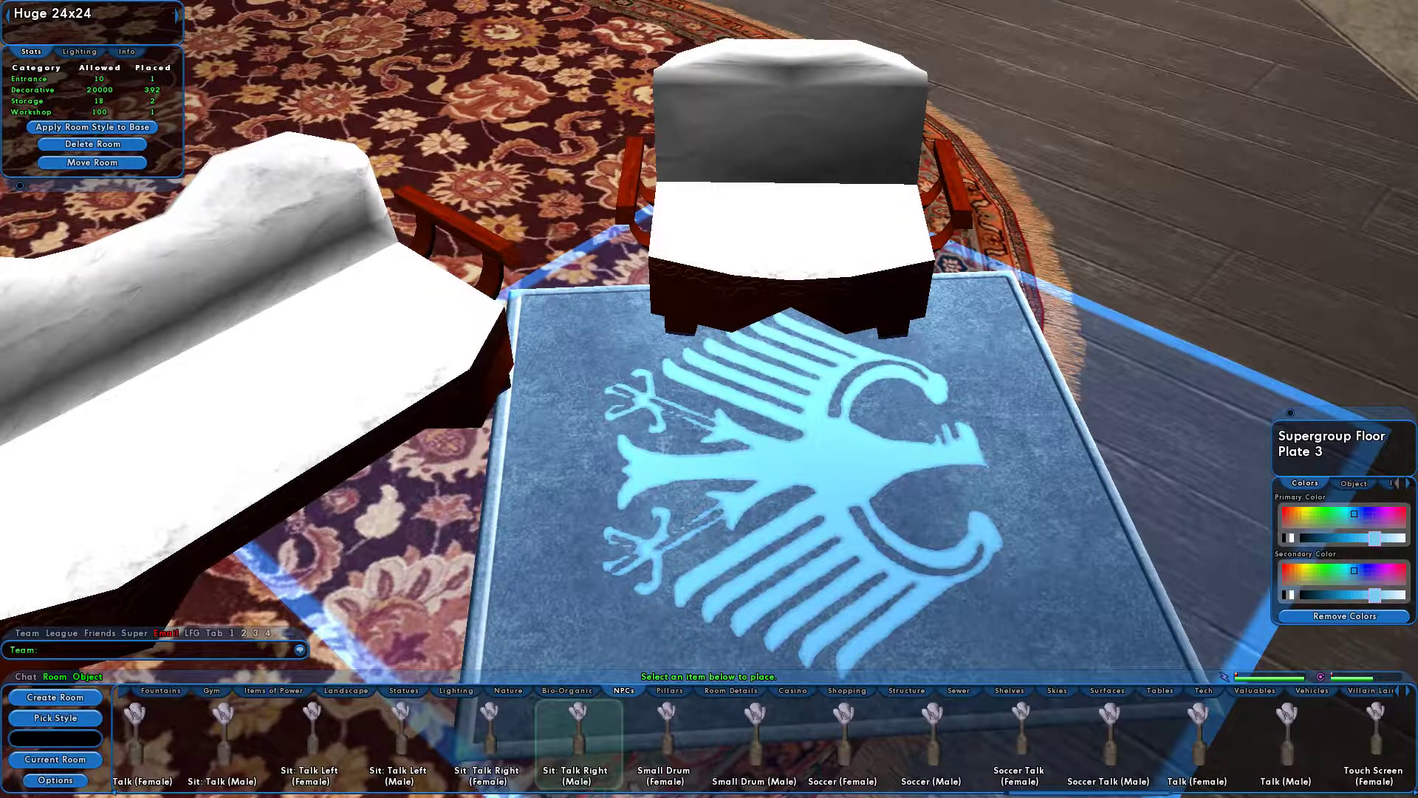
{"action": "left_click", "coordinate": [489, 738]}
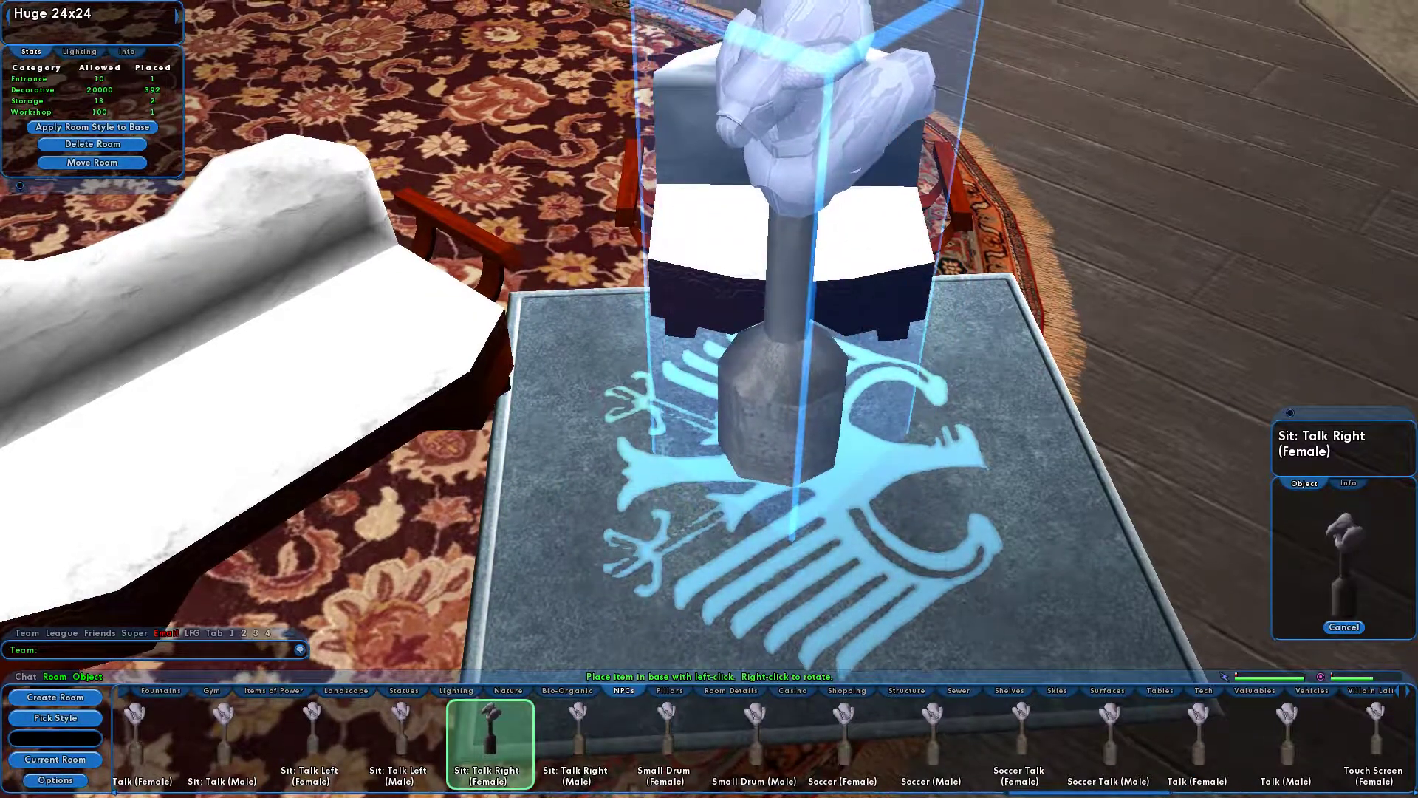
{"action": "right_click_drag", "start_coordinate": [784, 458], "coordinate": [798, 377]}
{"action": "right_click", "coordinate": [790, 506]}
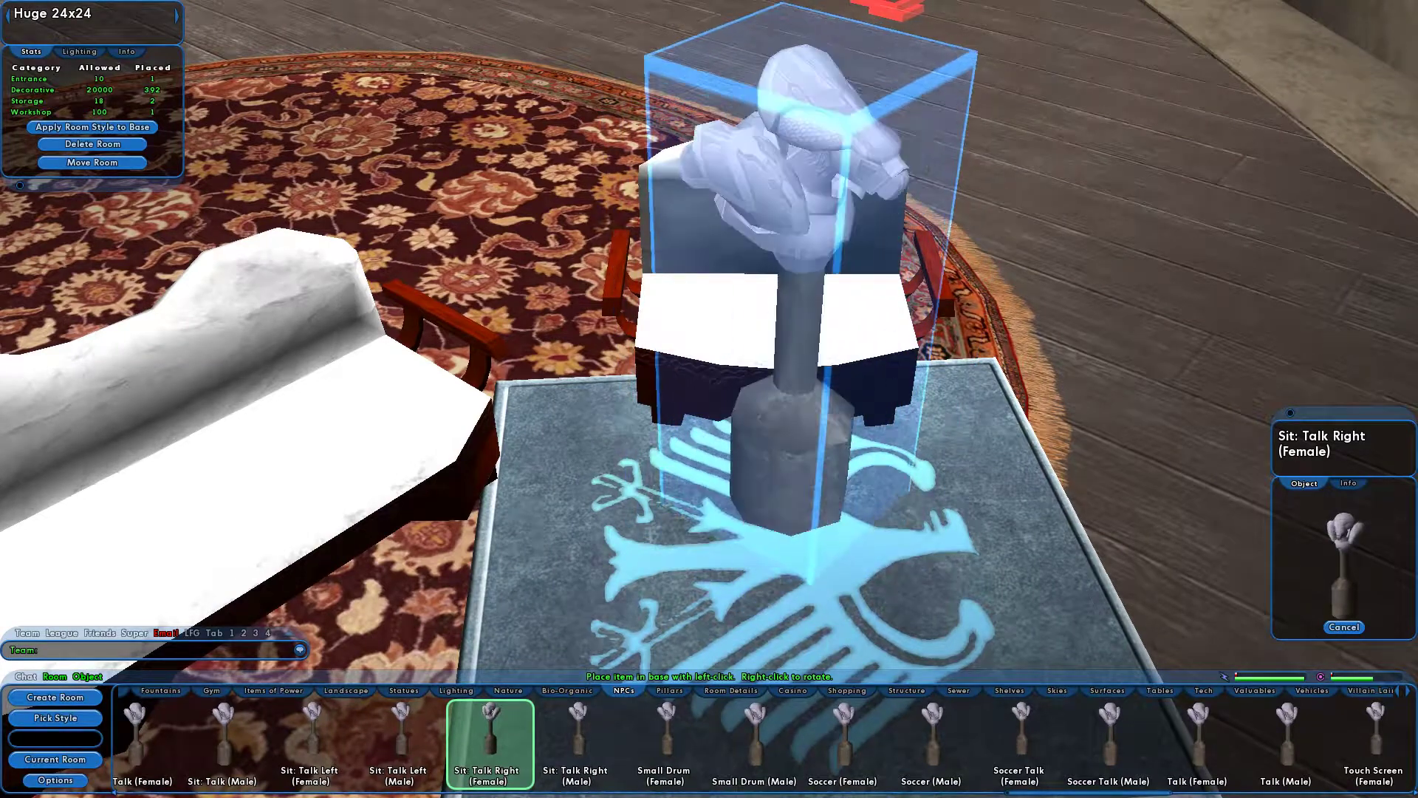
{"action": "right_click", "coordinate": [790, 502]}
{"action": "right_click", "coordinate": [791, 502]}
- Set the attachment to Surface, turn the Sit: Talk Right (Female) NPC away from the small sofa and place it at the seat
{"action": "key", "text": "F5"}
{"action": "key", "text": "F5"}
{"action": "key", "text": "F5"}
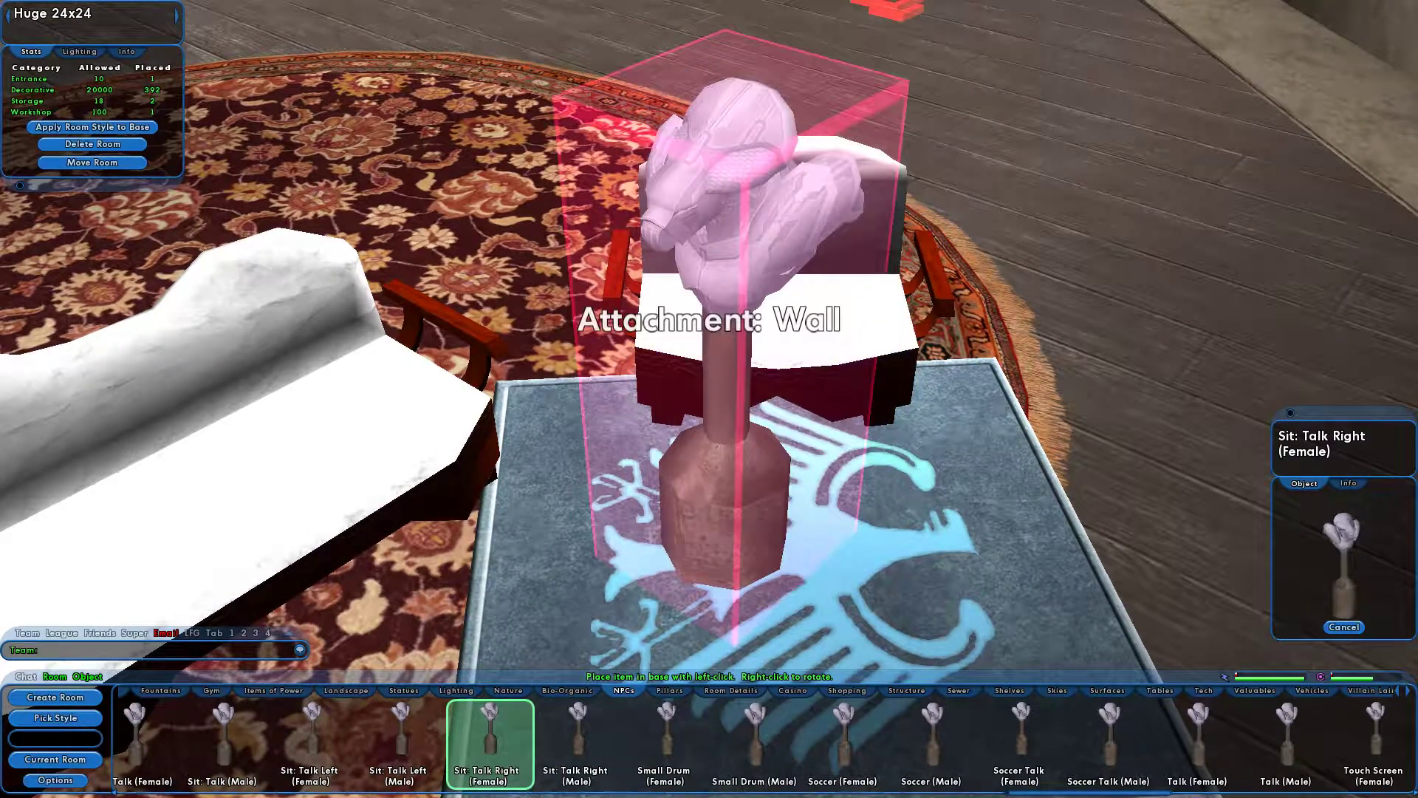
{"action": "right_click", "coordinate": [790, 502]}
{"action": "right_click", "coordinate": [791, 506]}
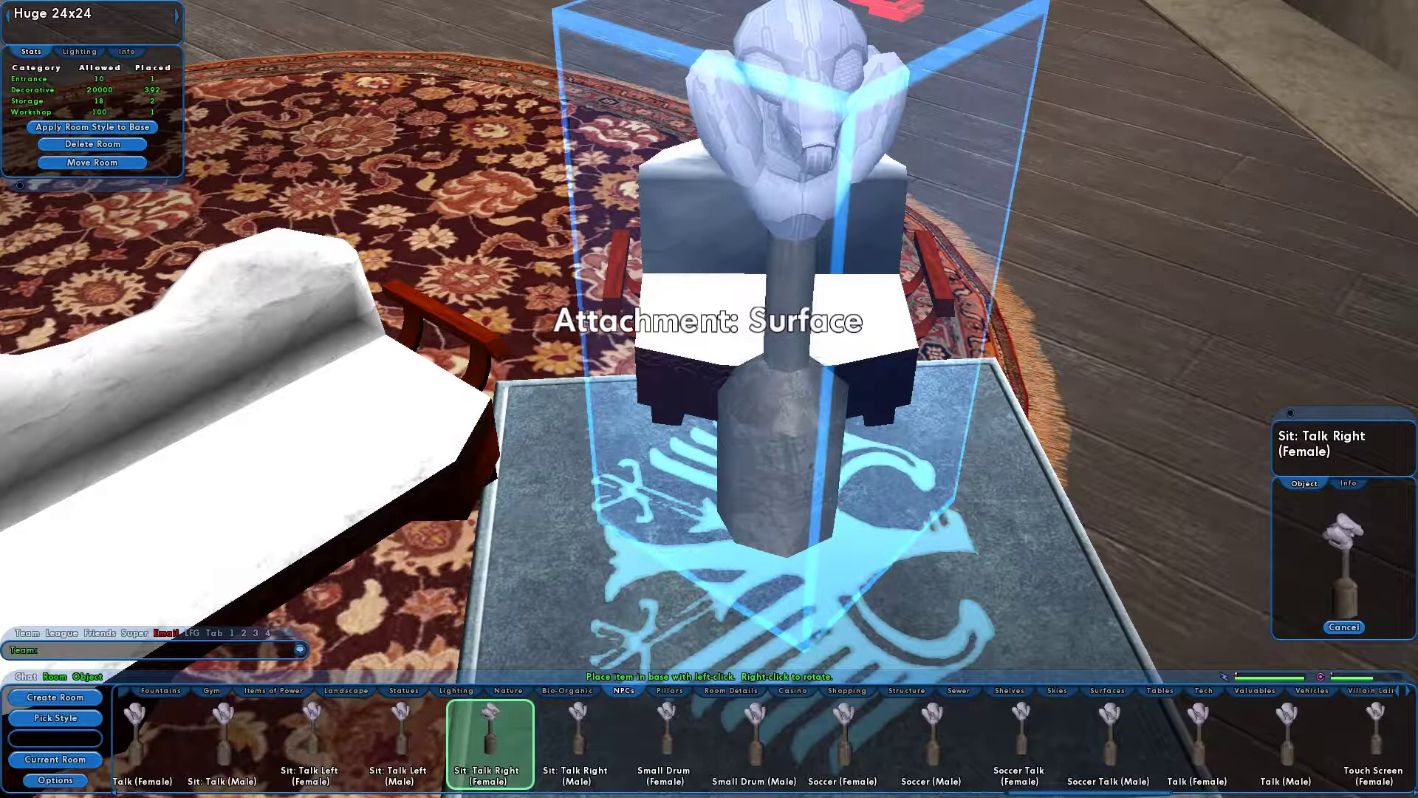
{"action": "left_click", "coordinate": [791, 506]}
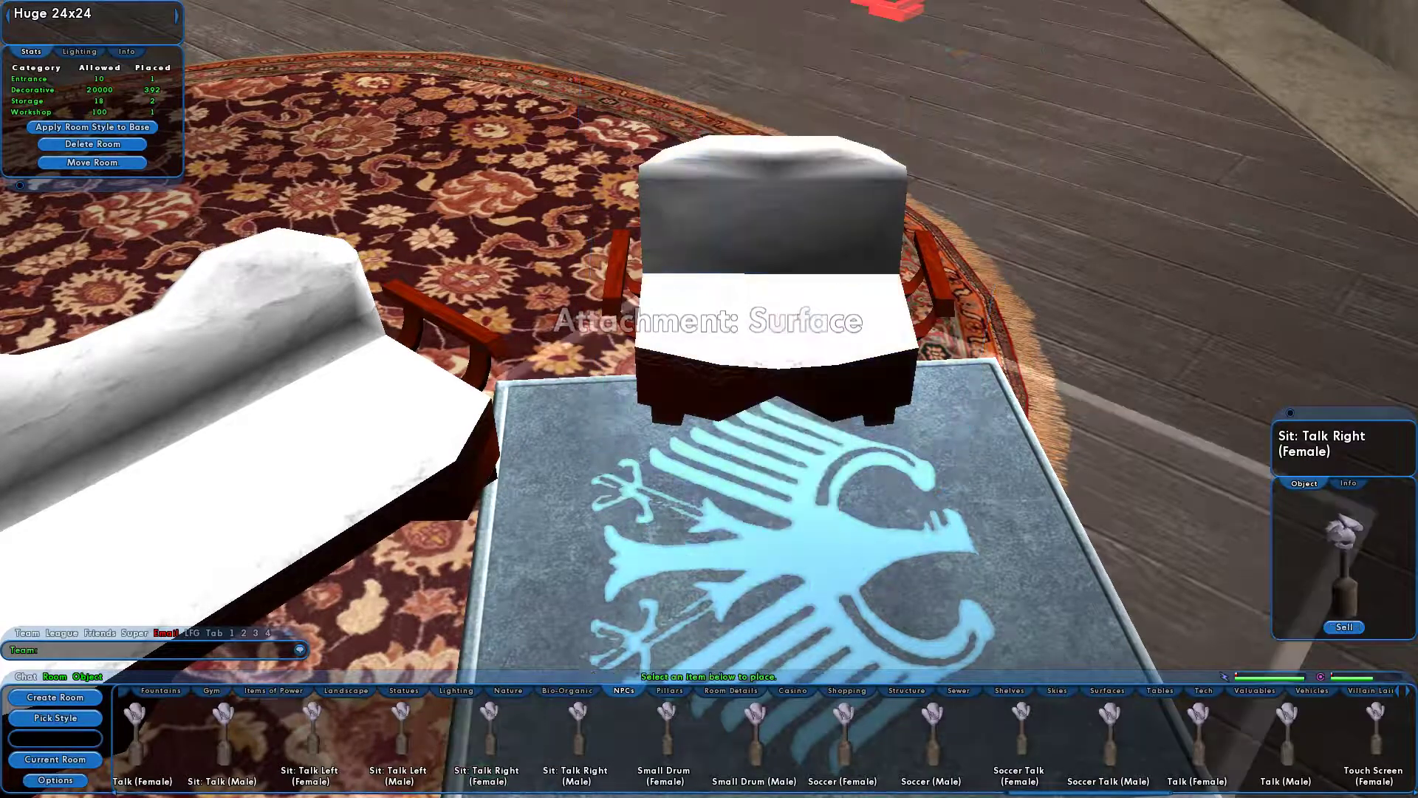
{"action": "right_click_drag", "start_coordinate": [790, 506], "coordinate": [819, 474]}
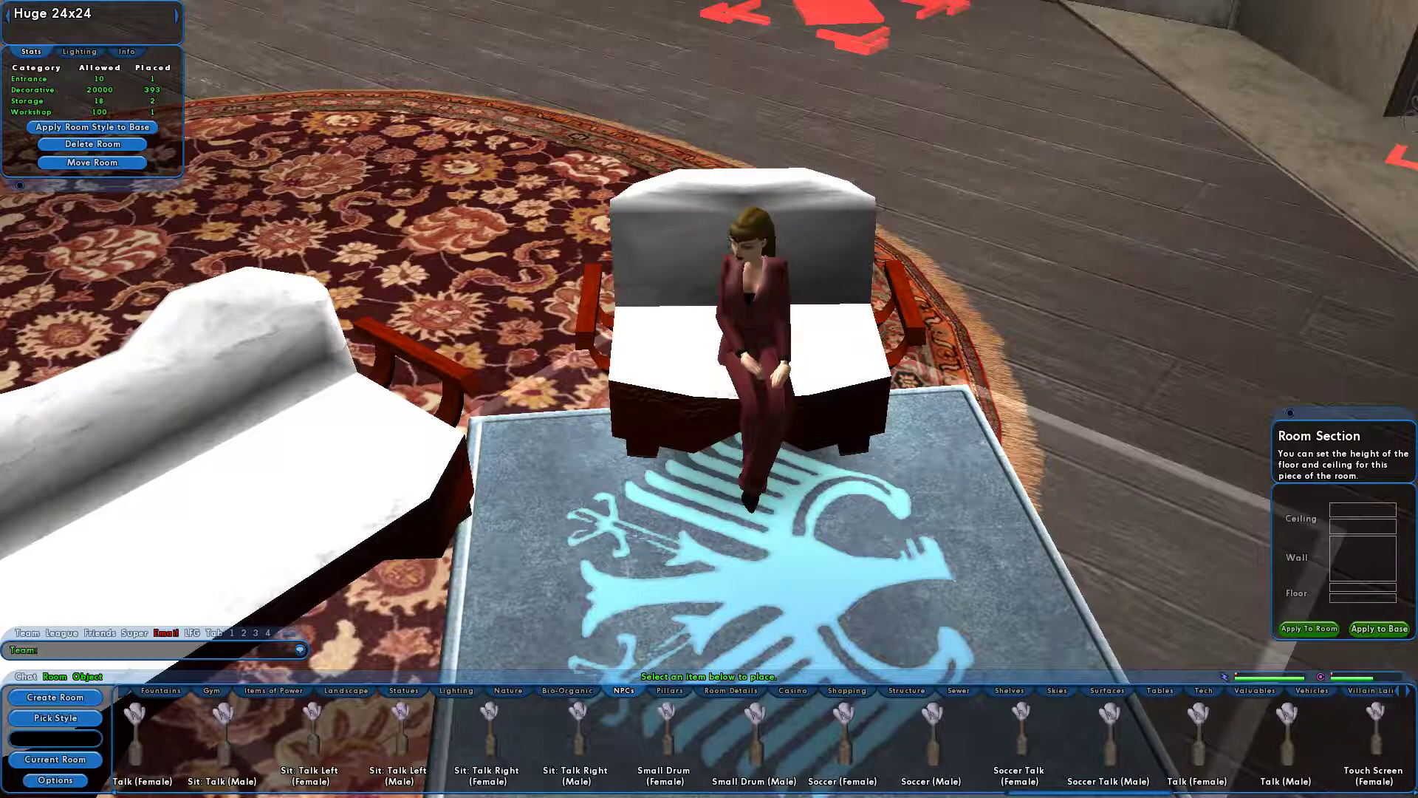
- Undo the seated NPC's placement and delete the Supergroup Floor Plate 3 from the rug
{"action": "key", "text": "ctrl+z"}
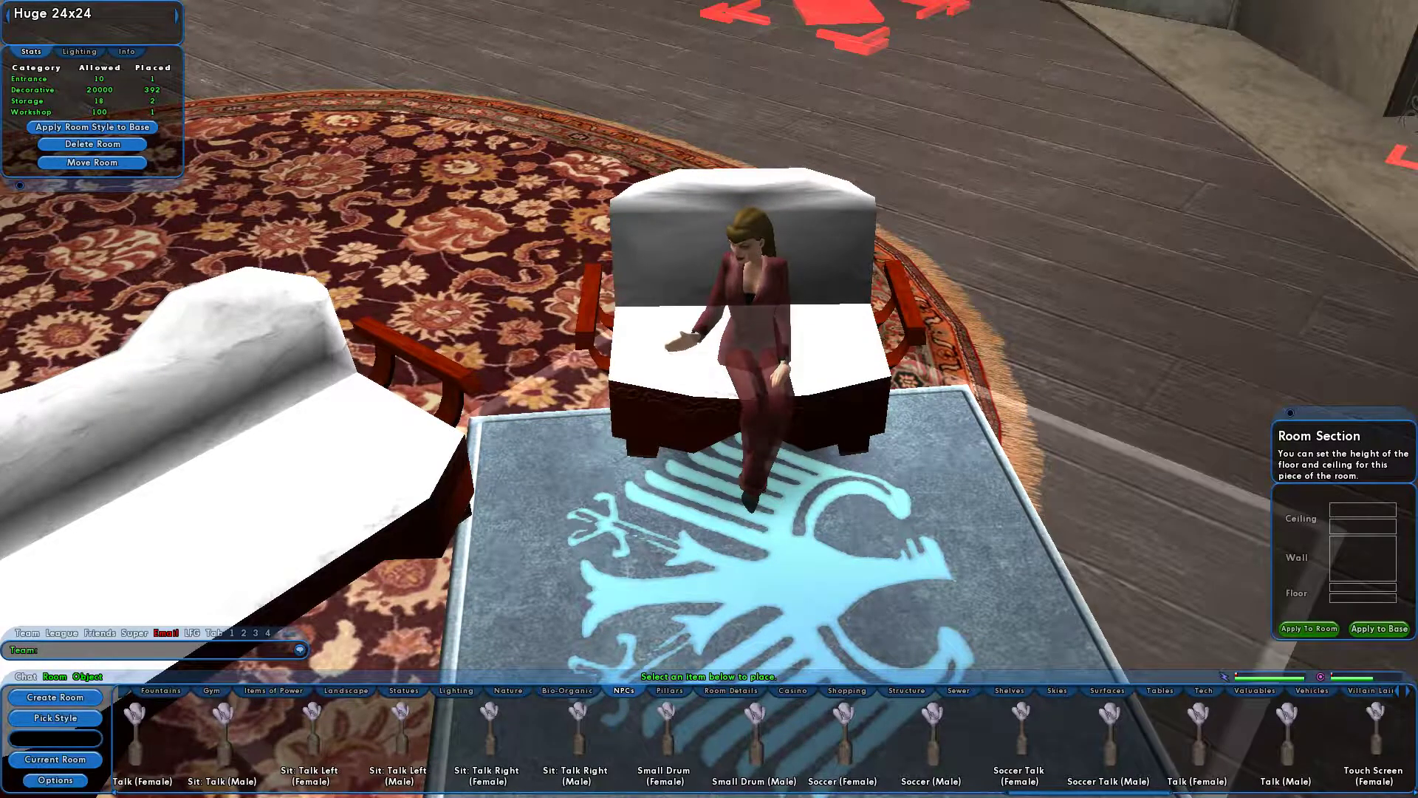
{"action": "left_click", "coordinate": [819, 473]}
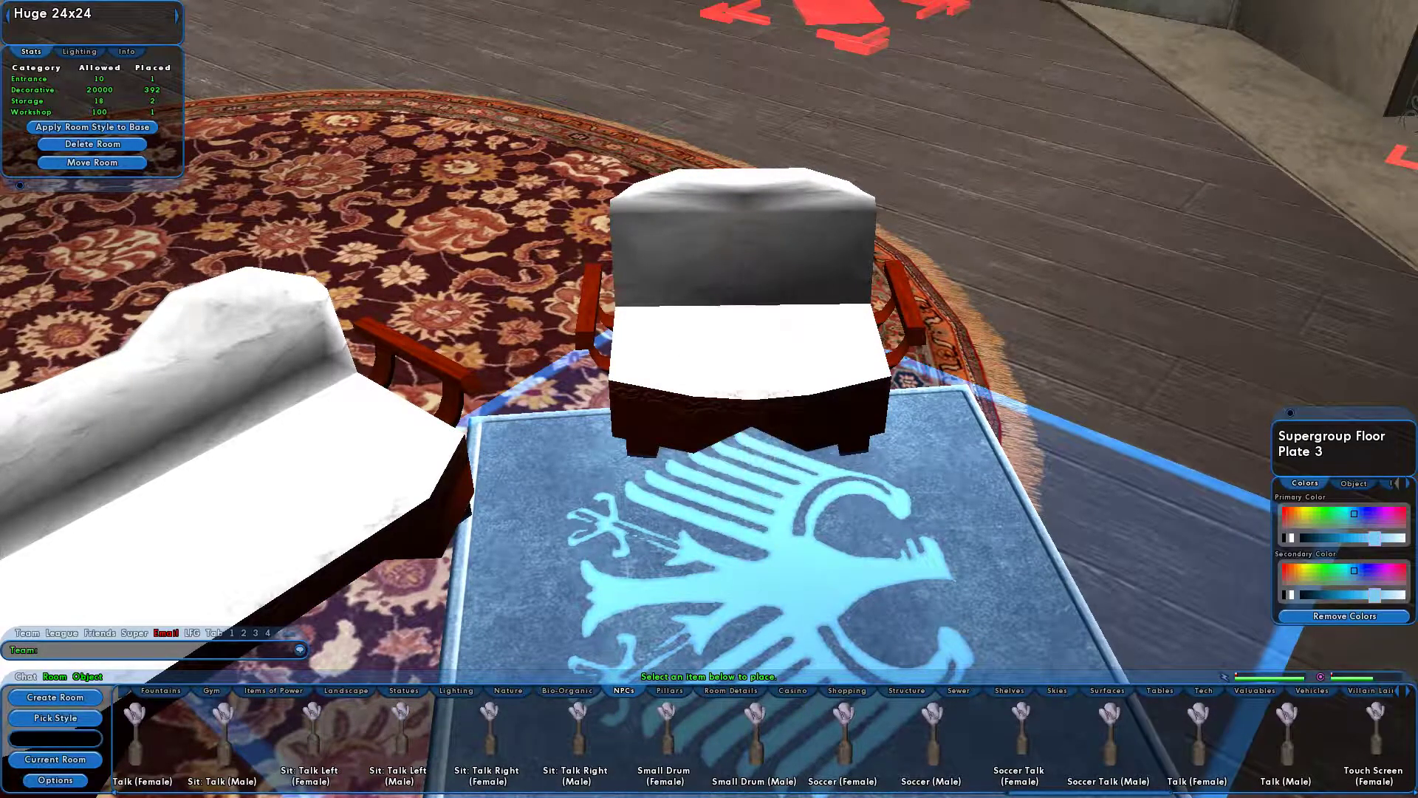
{"action": "left_click", "coordinate": [1354, 484]}
{"action": "left_click", "coordinate": [1344, 628]}
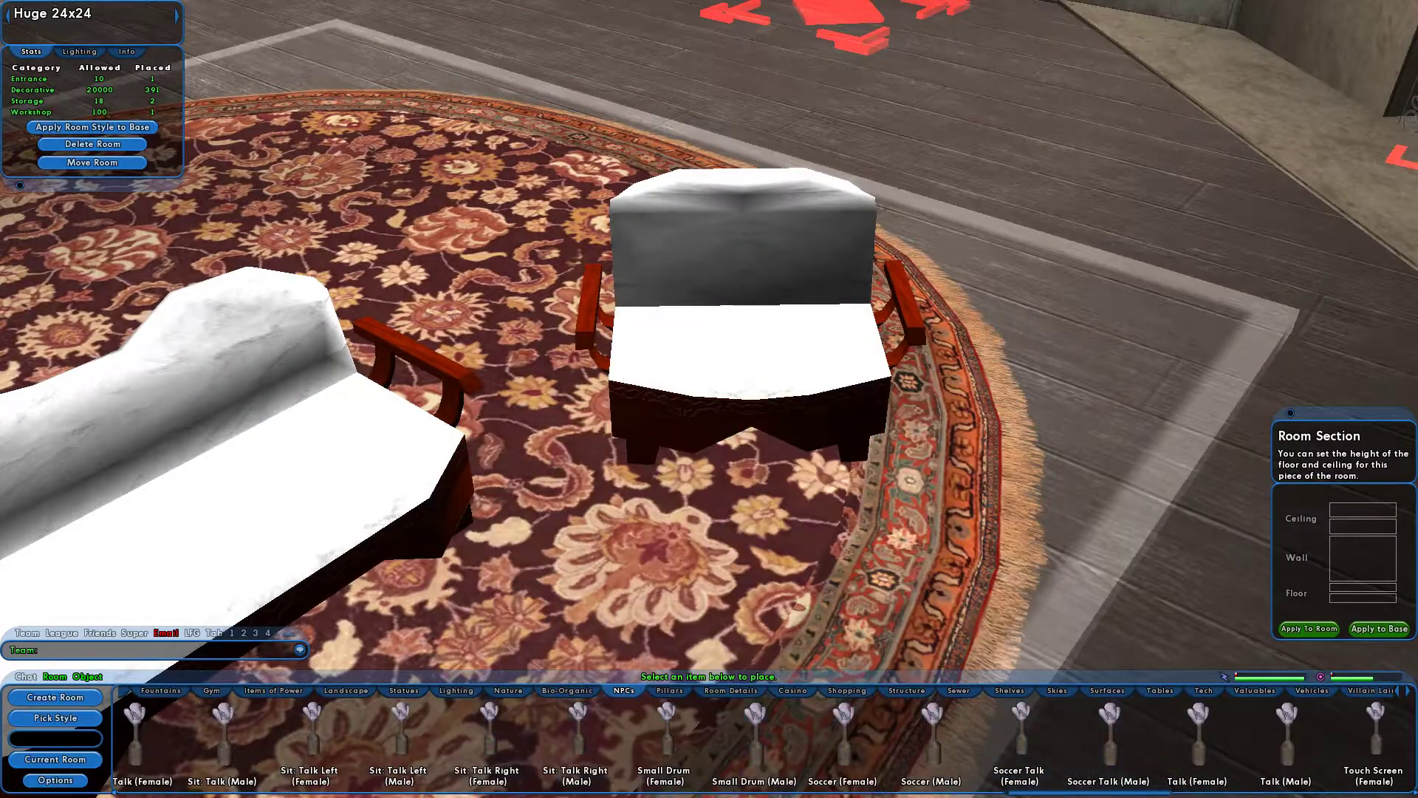
- Look over the fireplace's mantel, wall swords and log fire from close up
{"action": "right_click_drag", "start_coordinate": [819, 474], "coordinate": [1010, 337]}
{"action": "key", "text": "w"}
{"action": "key", "text": "s"}
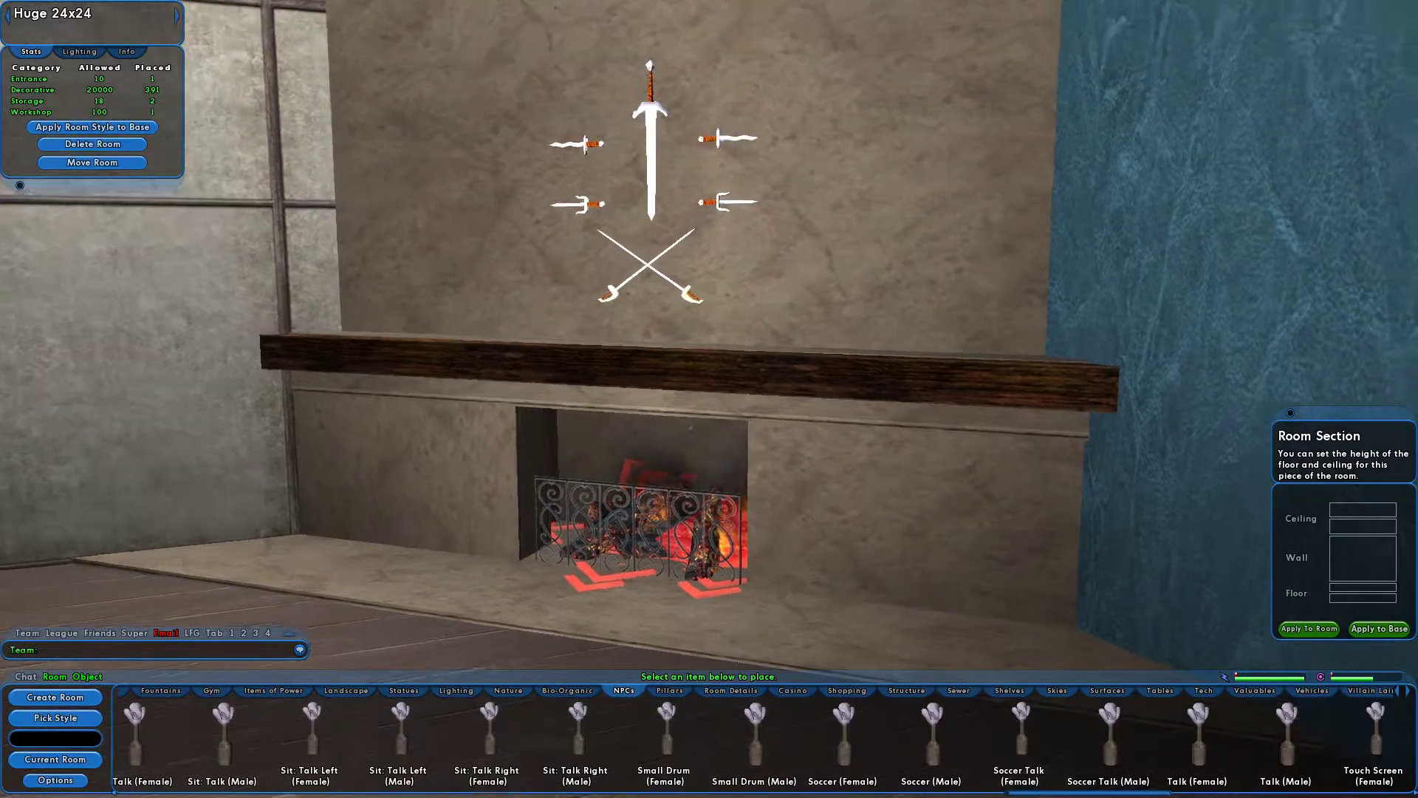
{"action": "right_click_drag", "start_coordinate": [709, 399], "coordinate": [632, 436]}
{"action": "key", "text": "w"}
{"action": "key", "text": "w"}
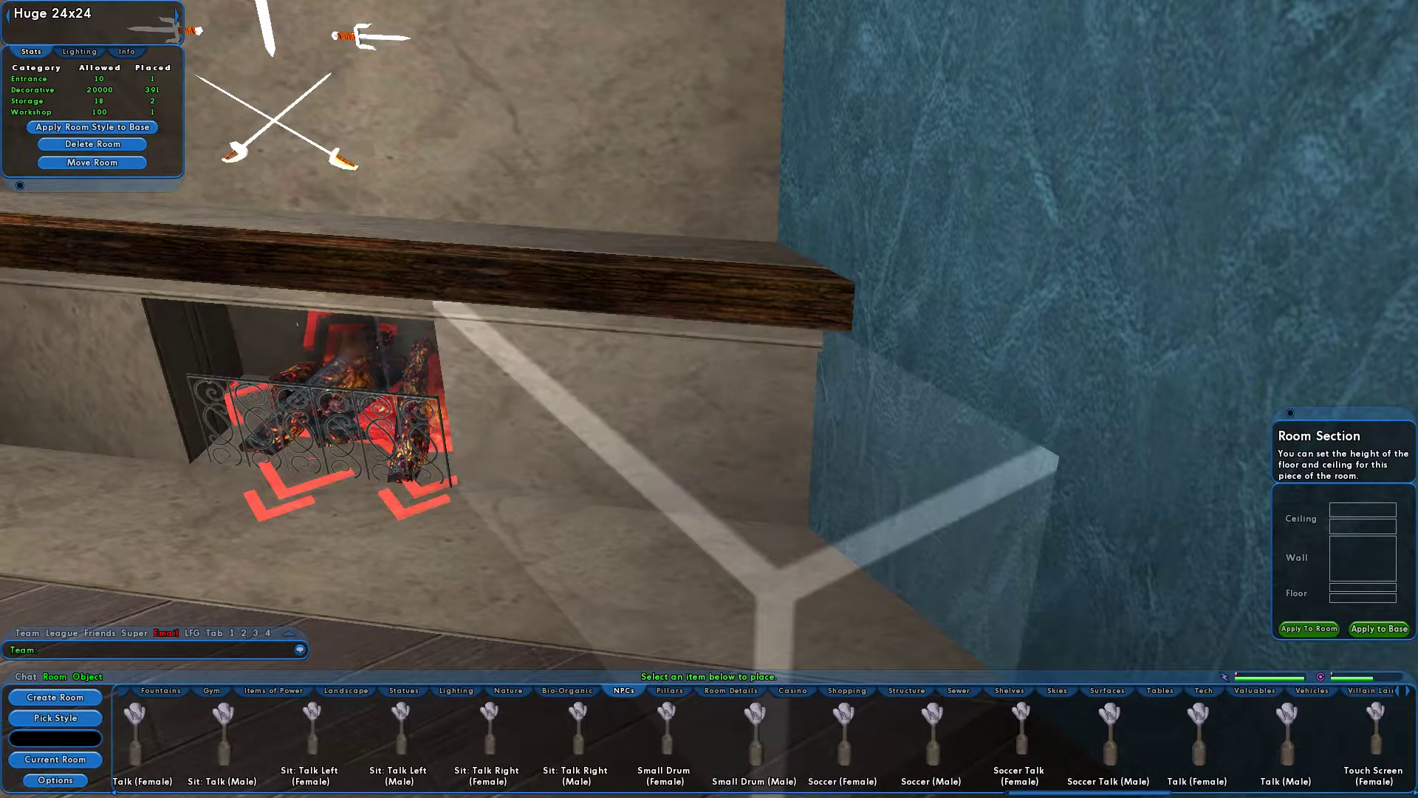
- Select the overlapping Roman Blockwork 1 pieces that make up the fireplace's side, one after another
{"action": "left_click", "coordinate": [643, 435]}
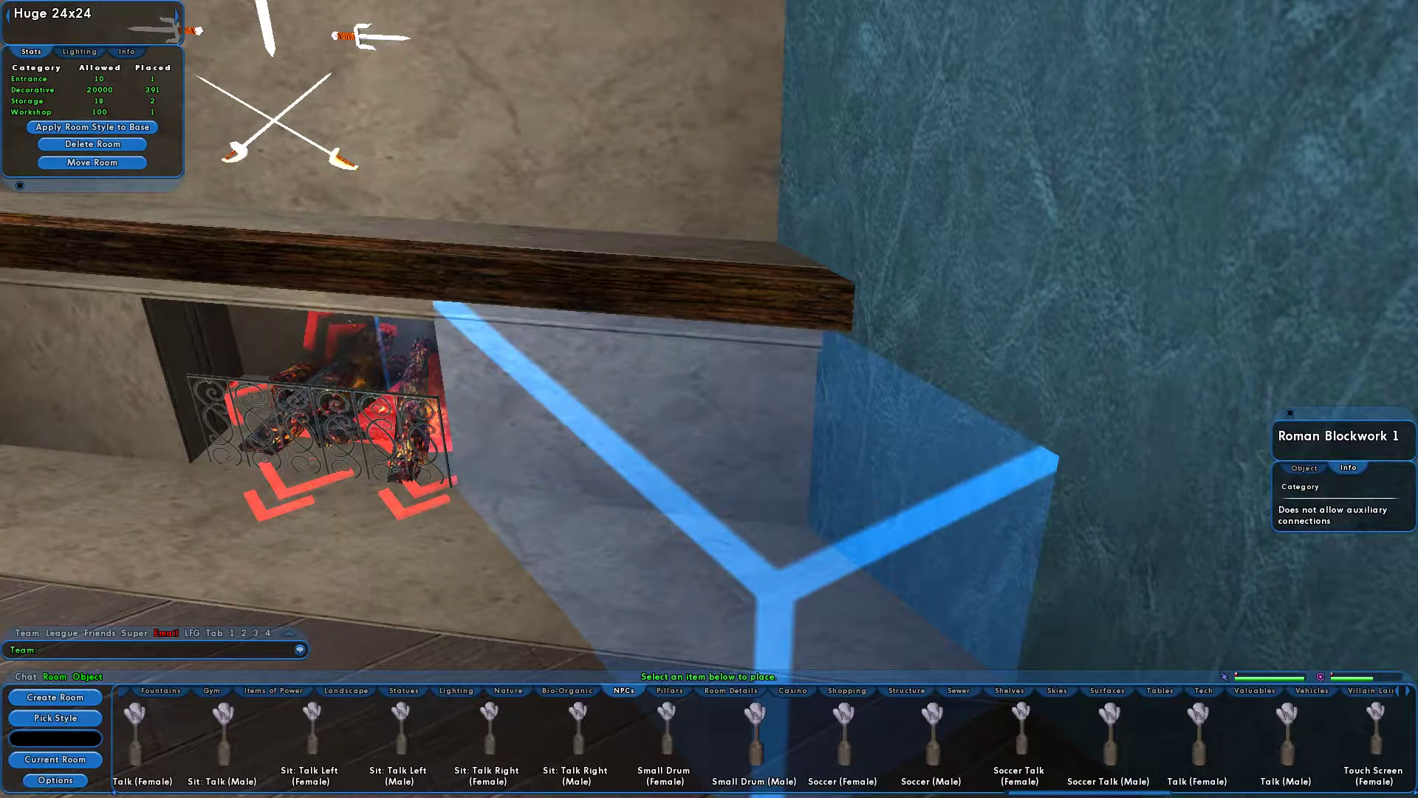
{"action": "right_click_drag", "start_coordinate": [642, 436], "coordinate": [632, 452]}
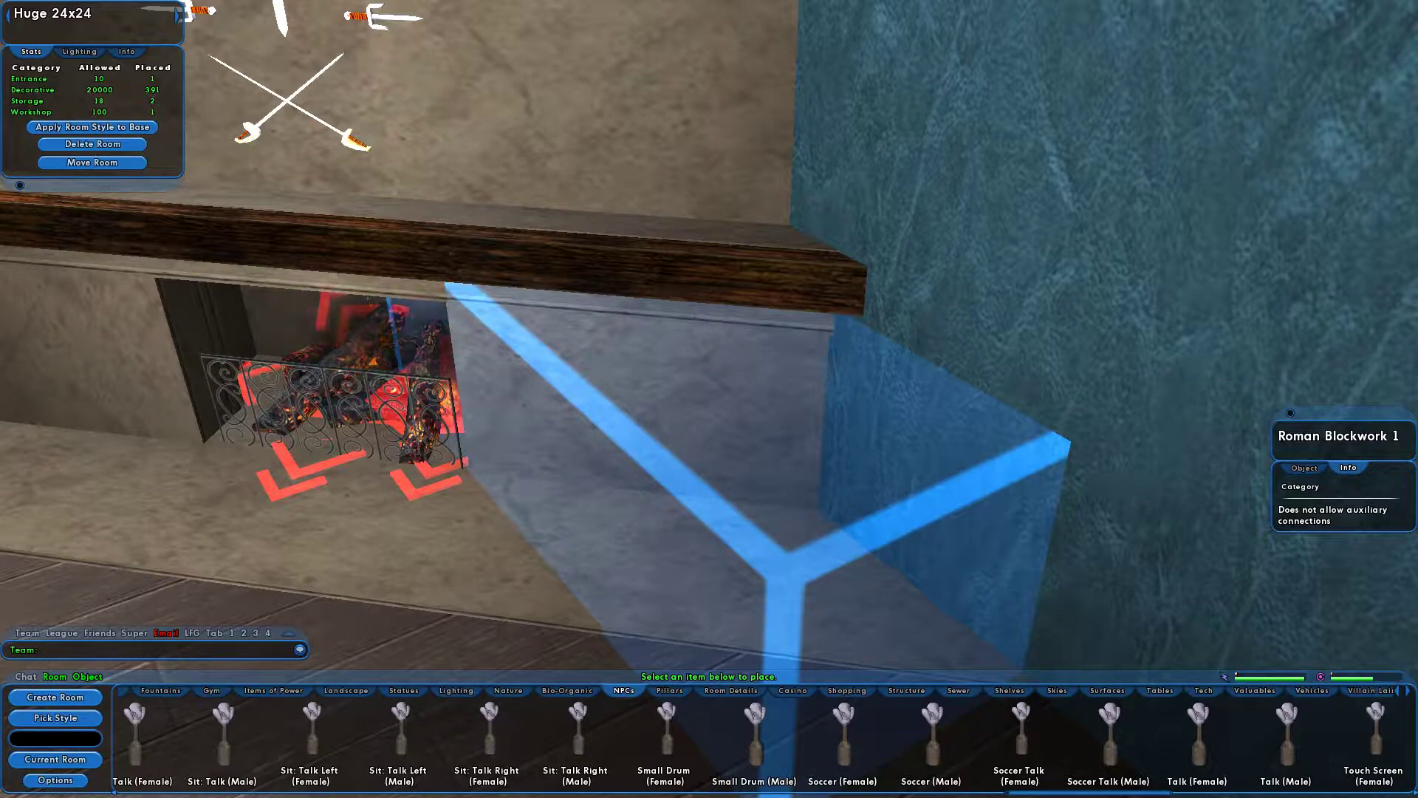
{"action": "left_click", "coordinate": [650, 458]}
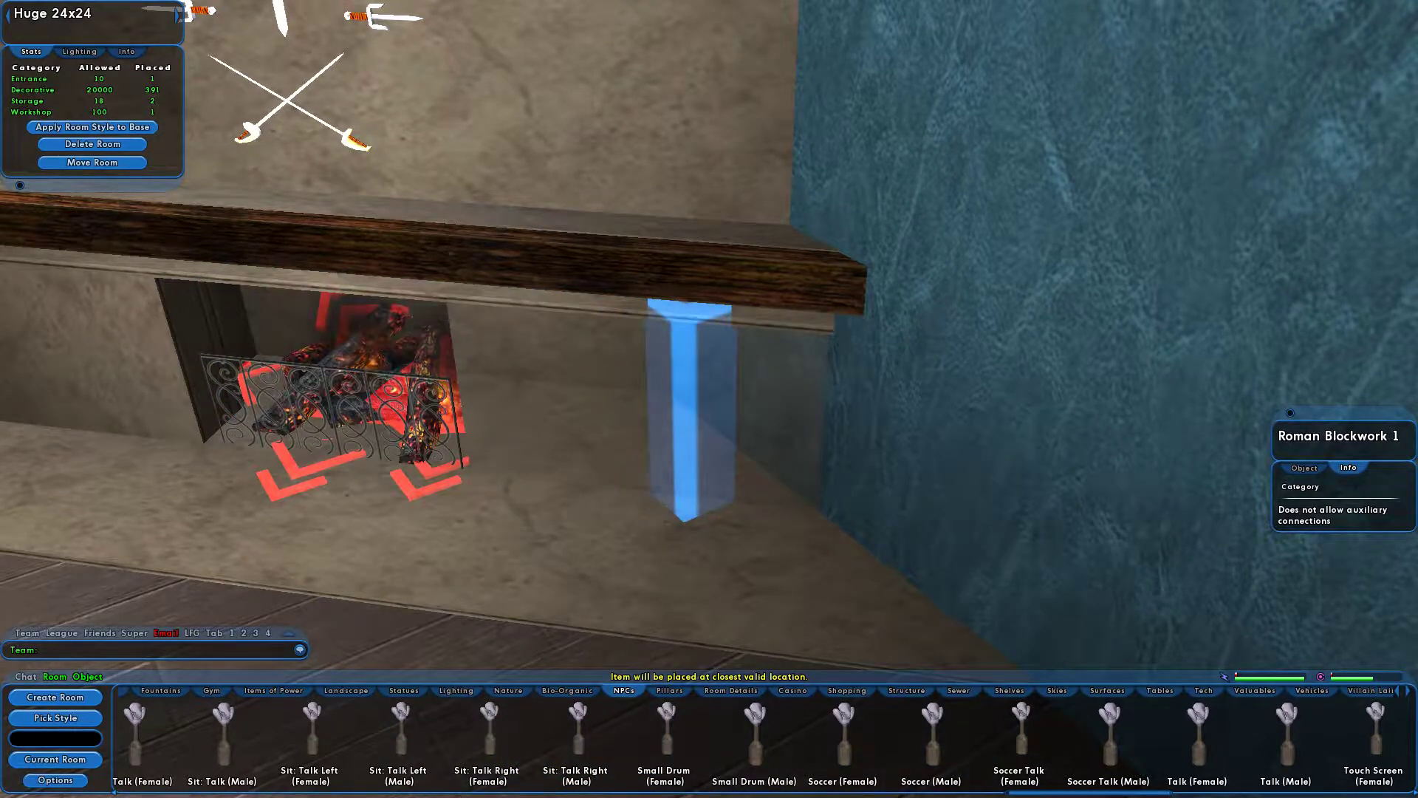
{"action": "left_click", "coordinate": [665, 480]}
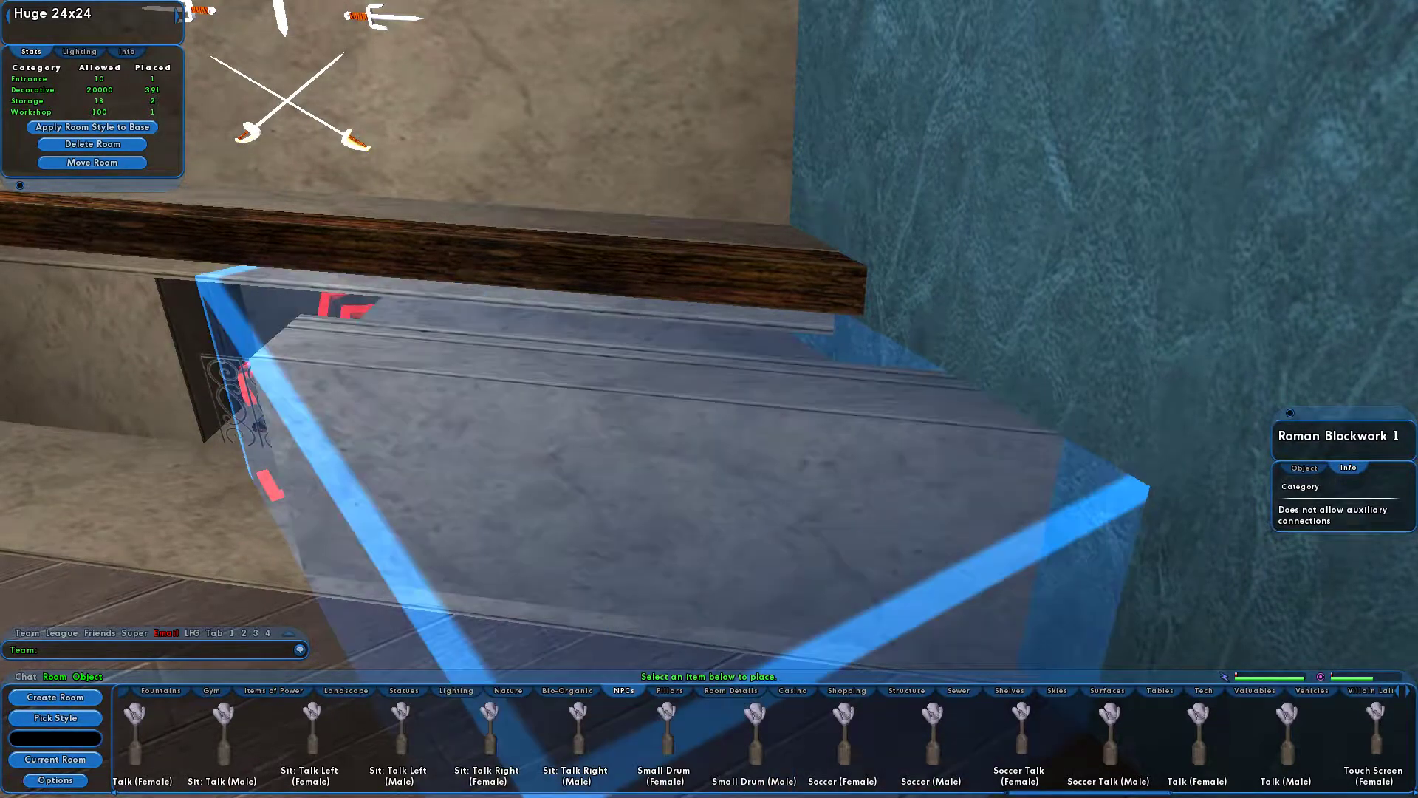
{"action": "left_click_drag", "start_coordinate": [657, 502], "coordinate": [772, 472]}
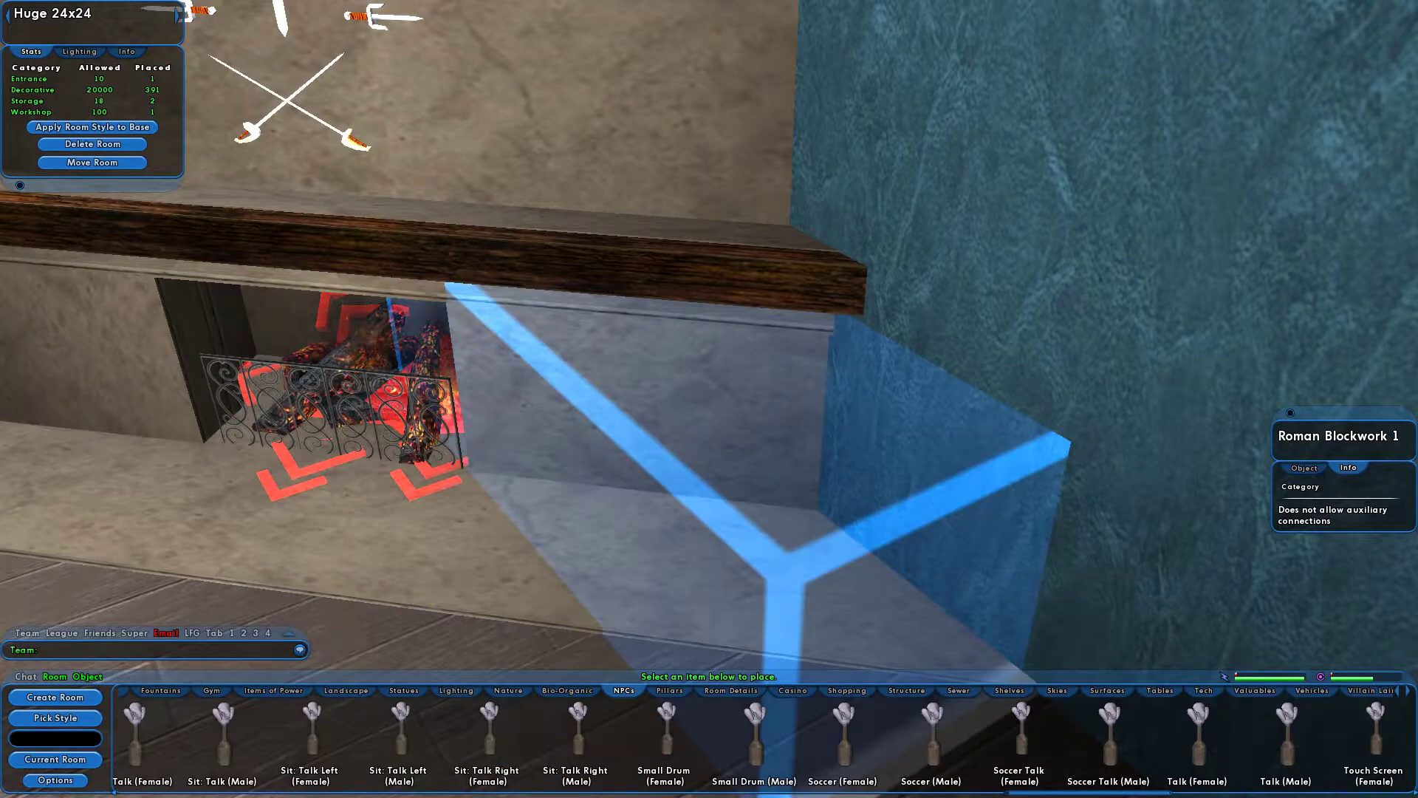
- Examine the selected Roman Blockwork 1 piece up close and from behind the banner wall
{"action": "scroll", "coordinate": [709, 399], "scroll_direction": "up", "scroll_amount": 5}
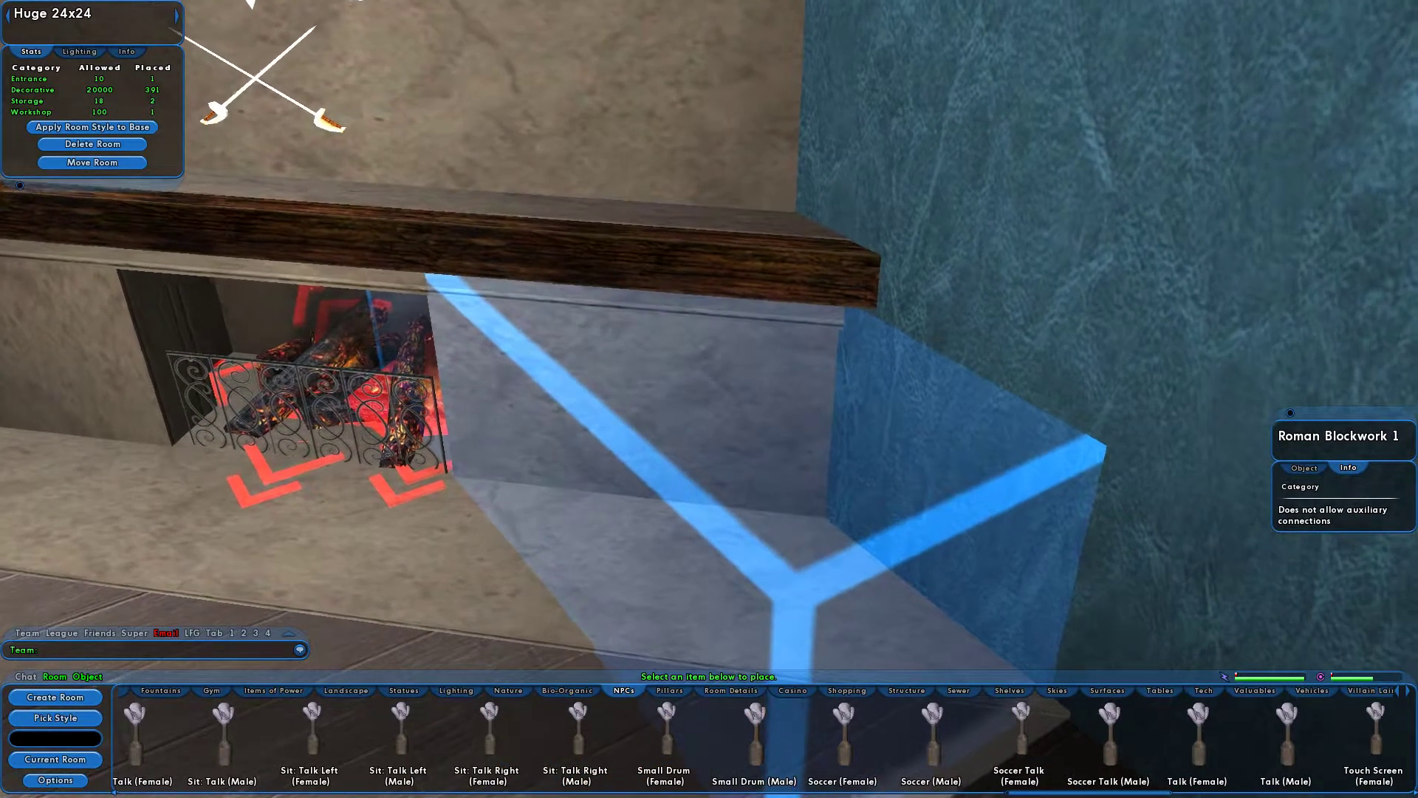
{"action": "key", "text": "w"}
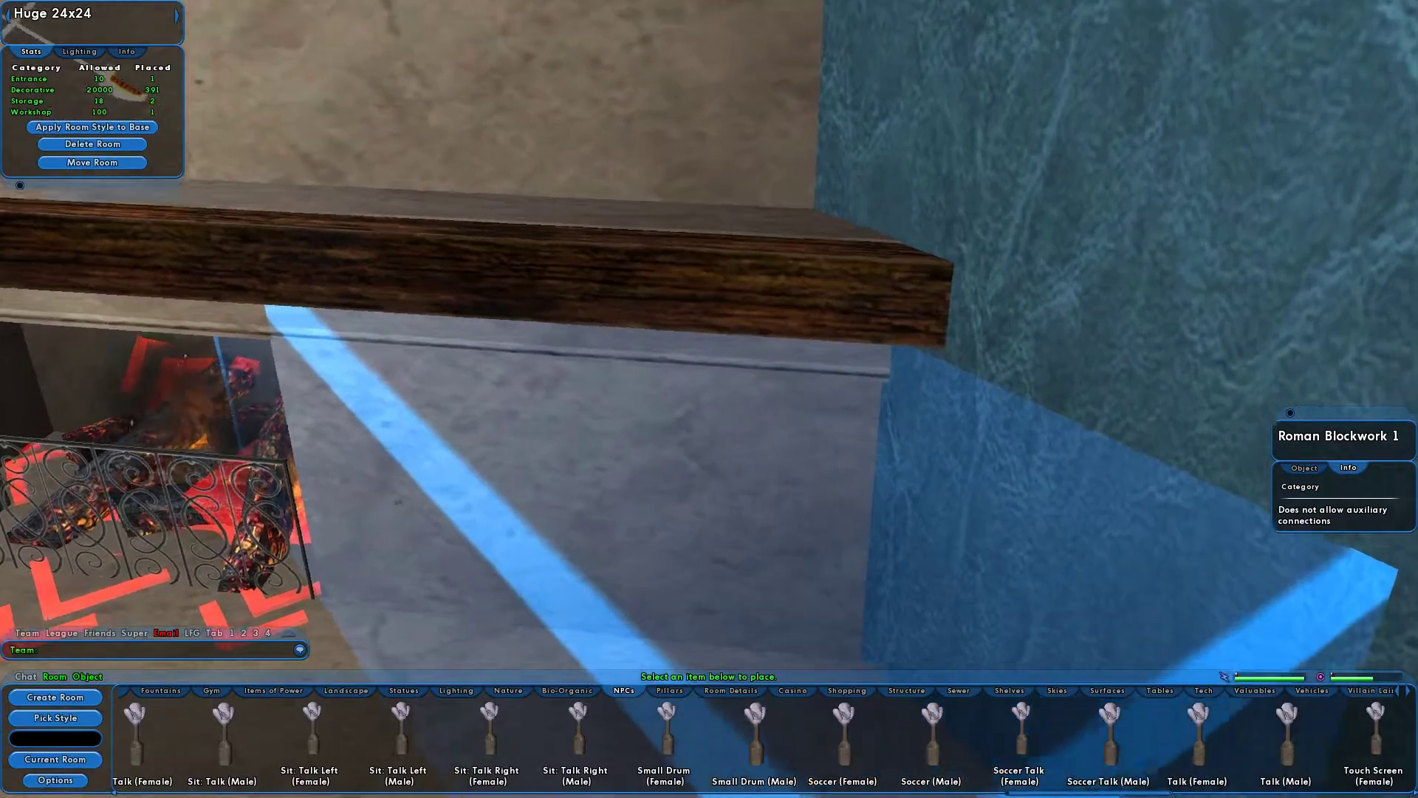
{"action": "right_click_drag", "start_coordinate": [709, 399], "coordinate": [1063, 491]}
{"action": "scroll", "coordinate": [591, 11], "scroll_direction": "down", "scroll_amount": 3}
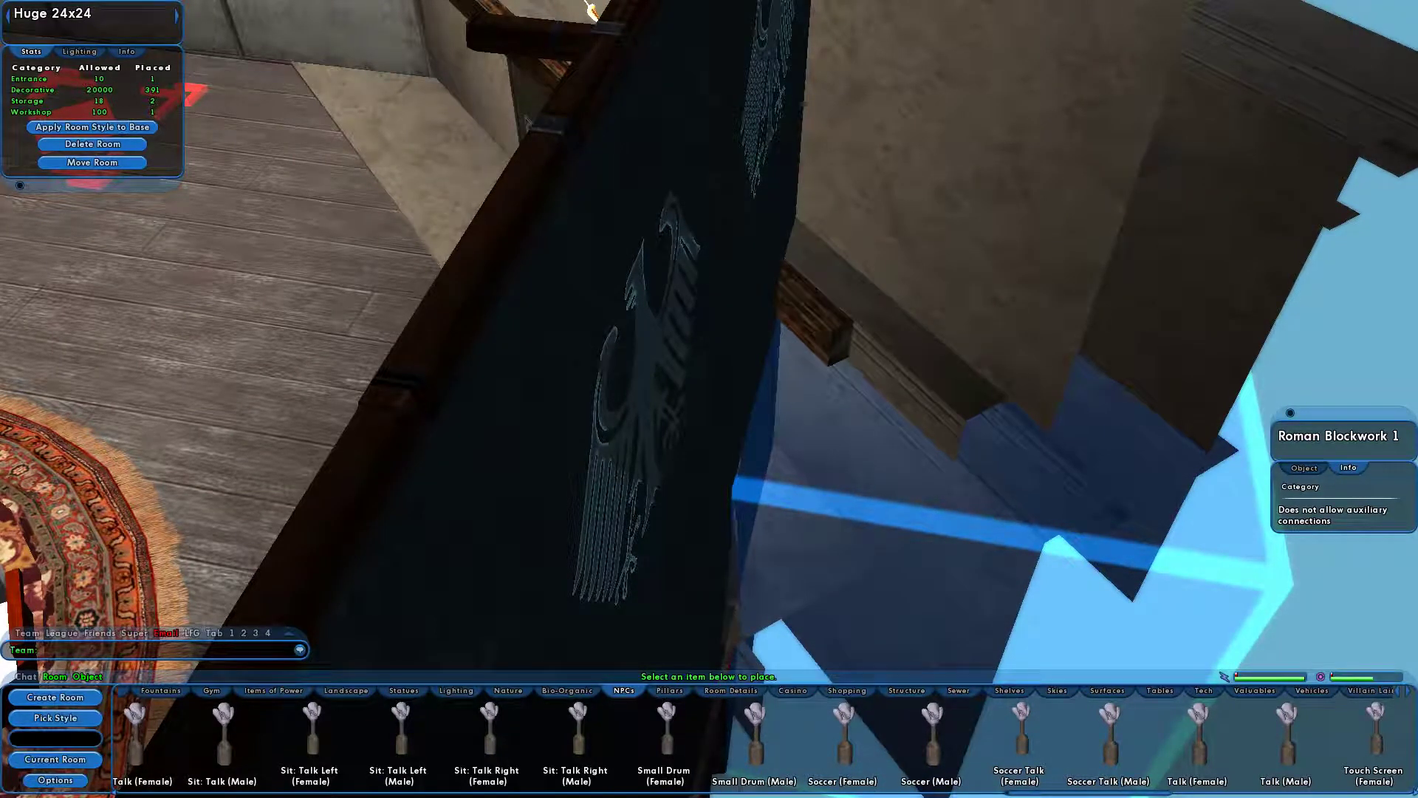
{"action": "right_click_drag", "start_coordinate": [710, 399], "coordinate": [665, 399]}
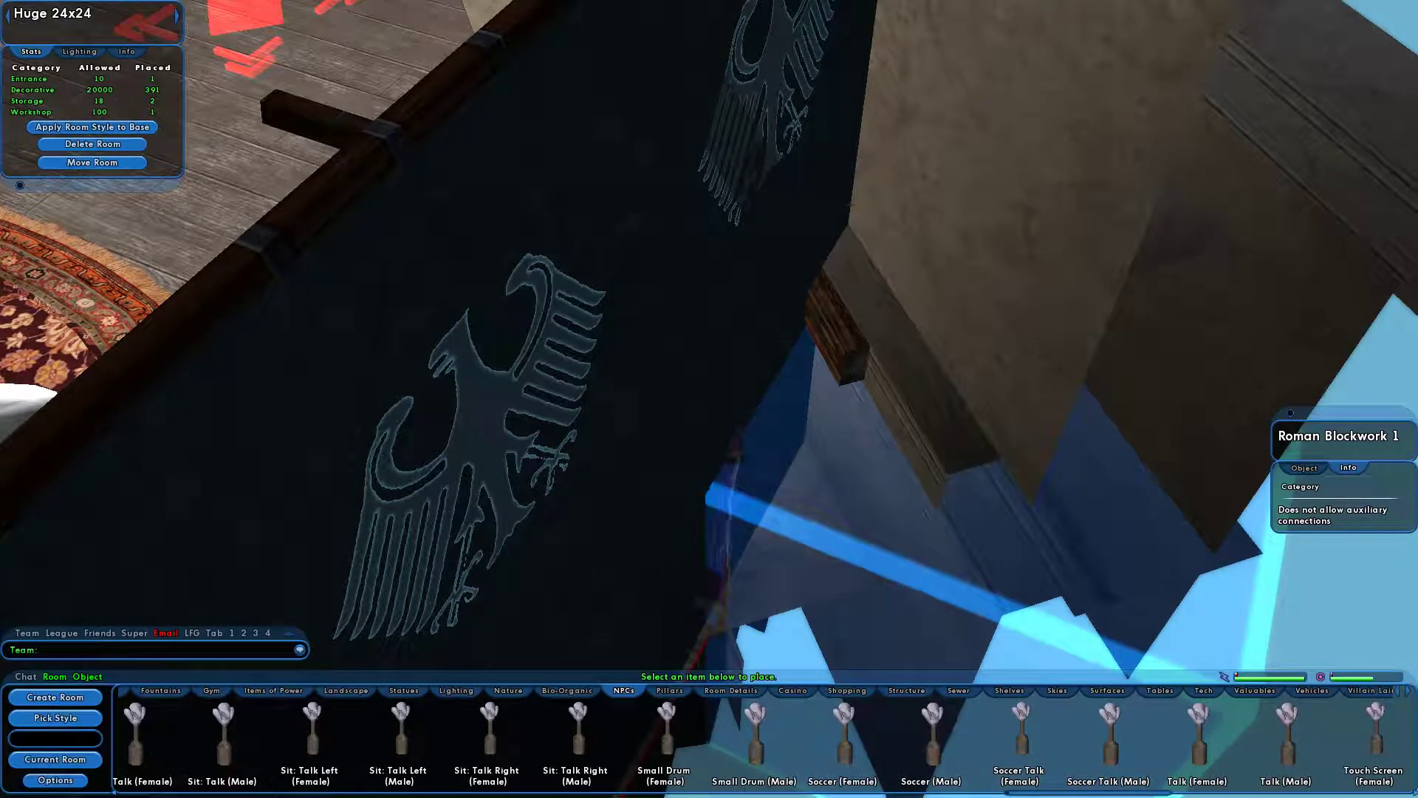
{"action": "left_click_drag", "start_coordinate": [916, 539], "coordinate": [949, 459]}
{"action": "middle_click_drag", "start_coordinate": [948, 460], "coordinate": [973, 518]}
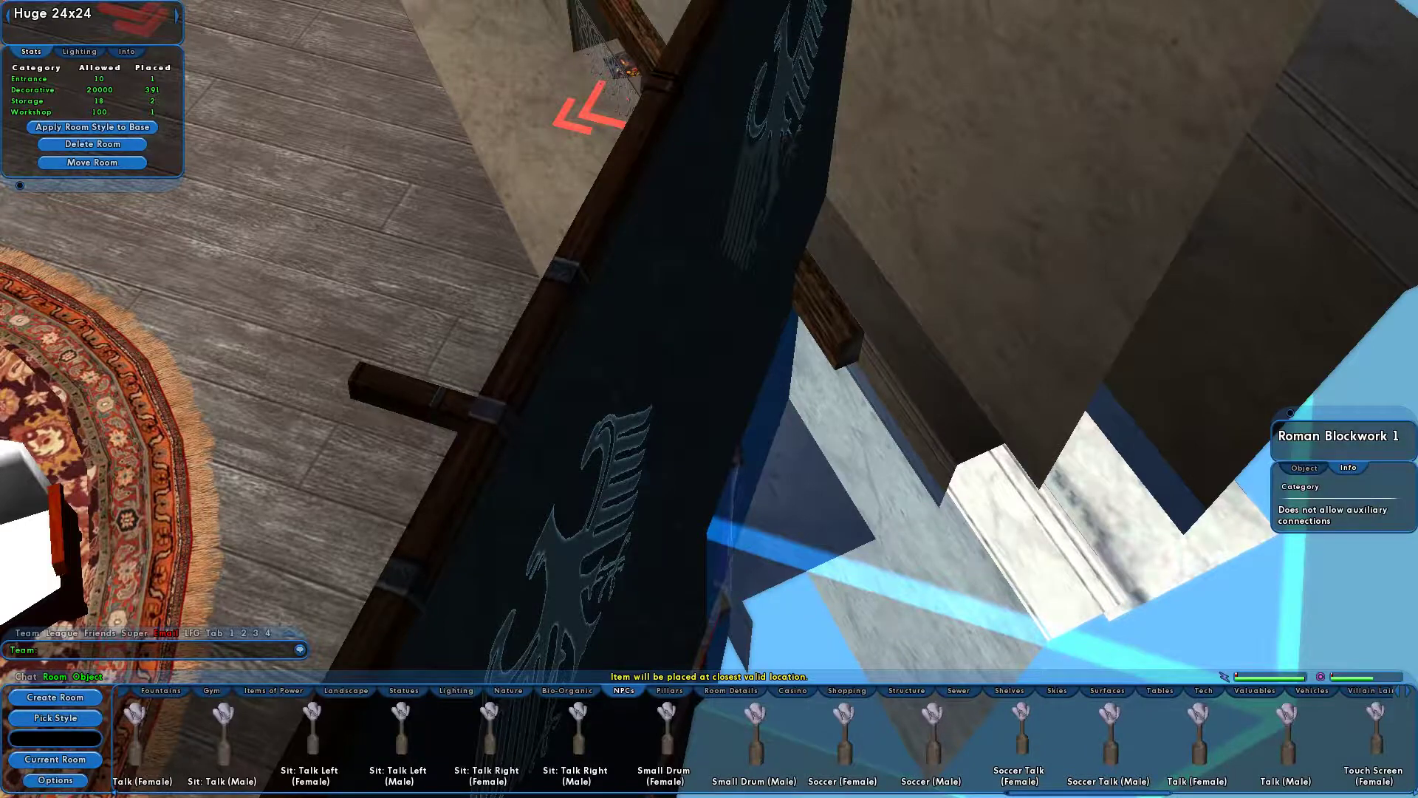
{"action": "key", "text": "Escape"}
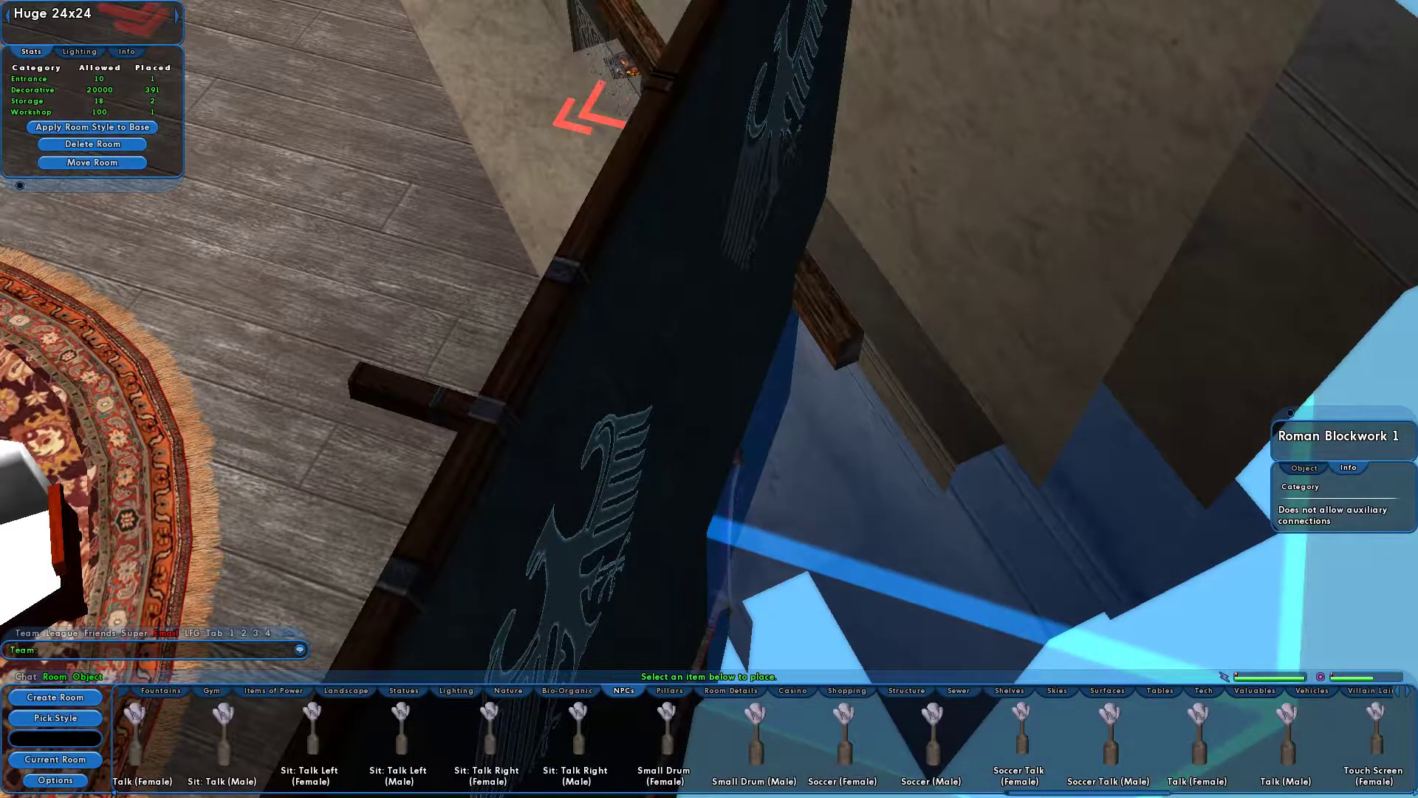
- Examine the fireplace blocks and the row of wall banners from behind, as far as the kitchen
{"action": "right_click_drag", "start_coordinate": [709, 399], "coordinate": [902, 288]}
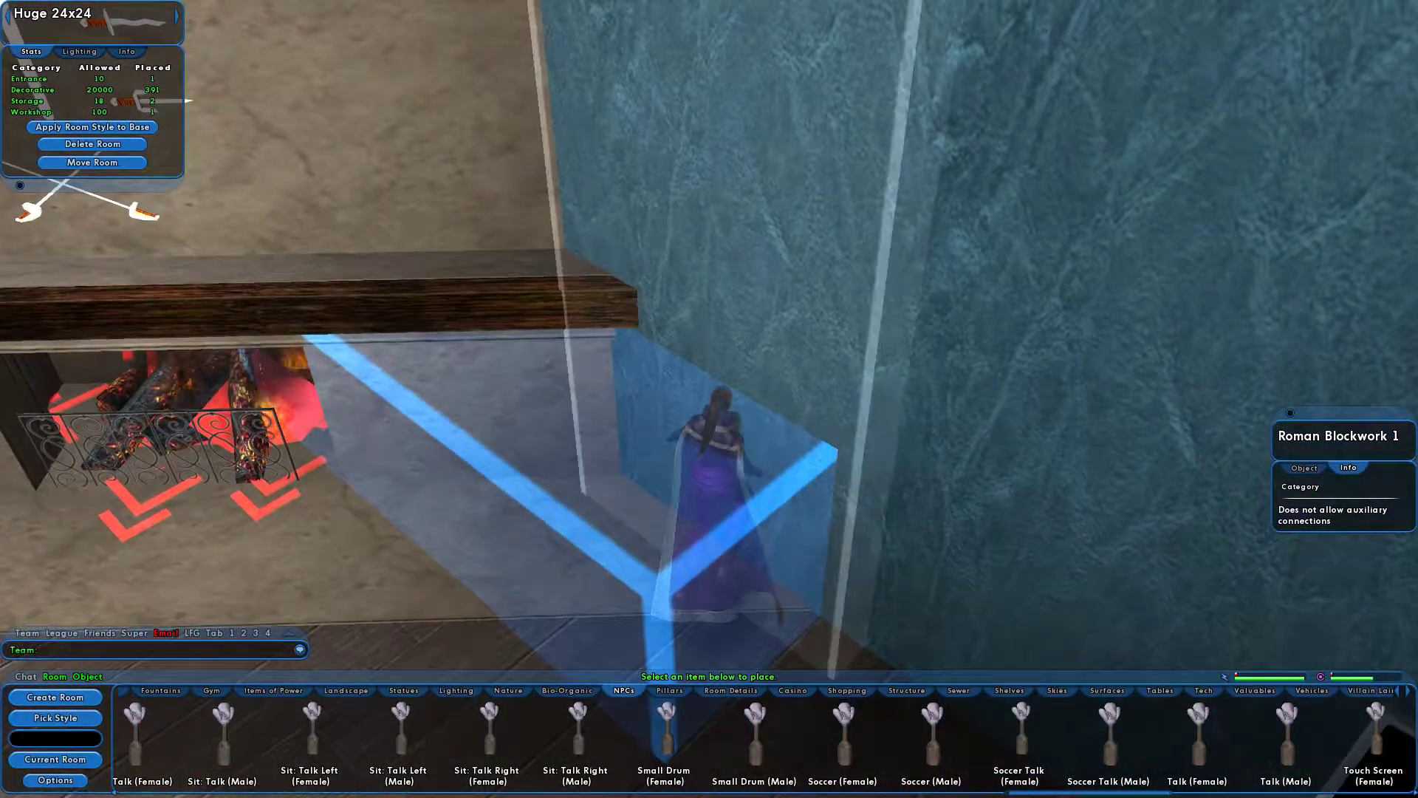
{"action": "right_click_drag", "start_coordinate": [709, 399], "coordinate": [724, 369]}
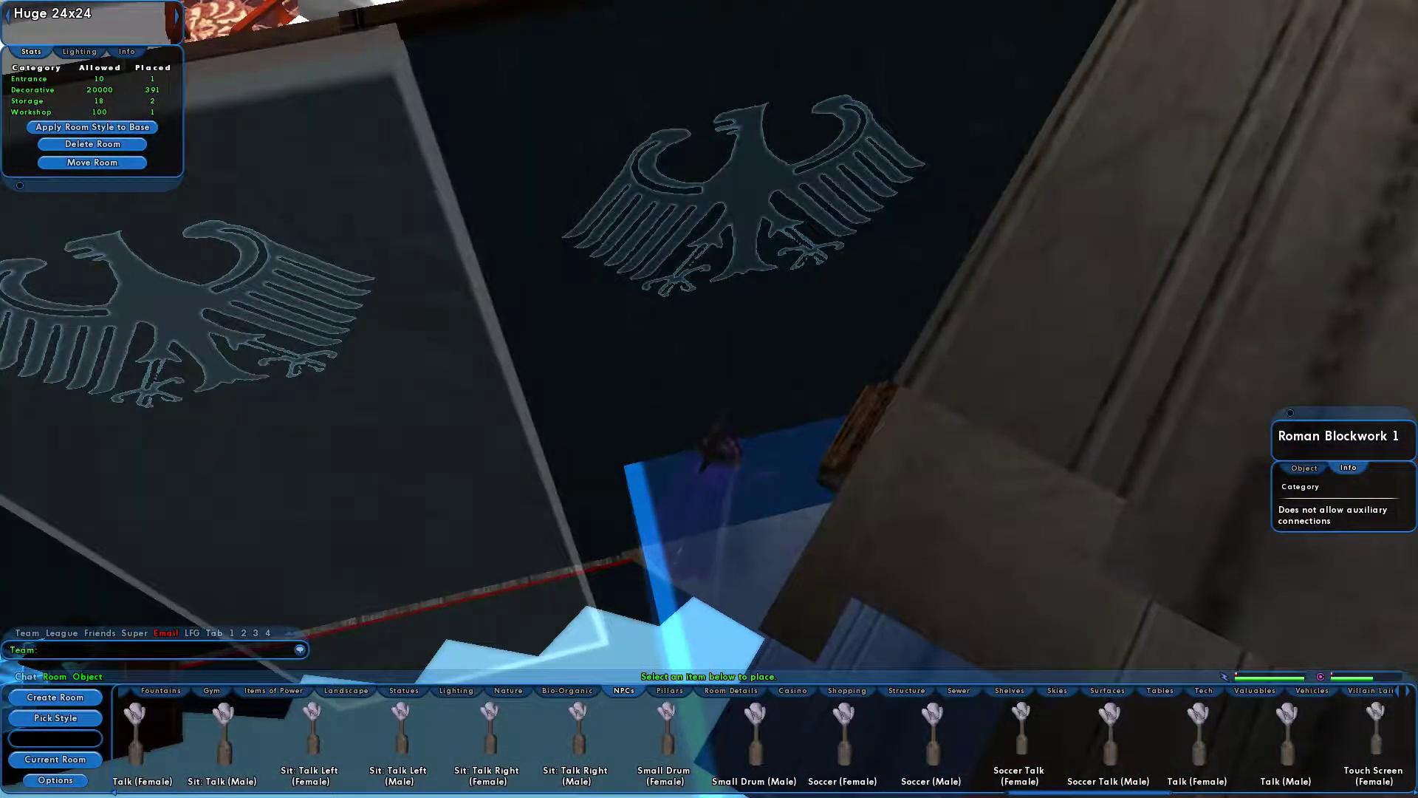
{"action": "key", "text": "d"}
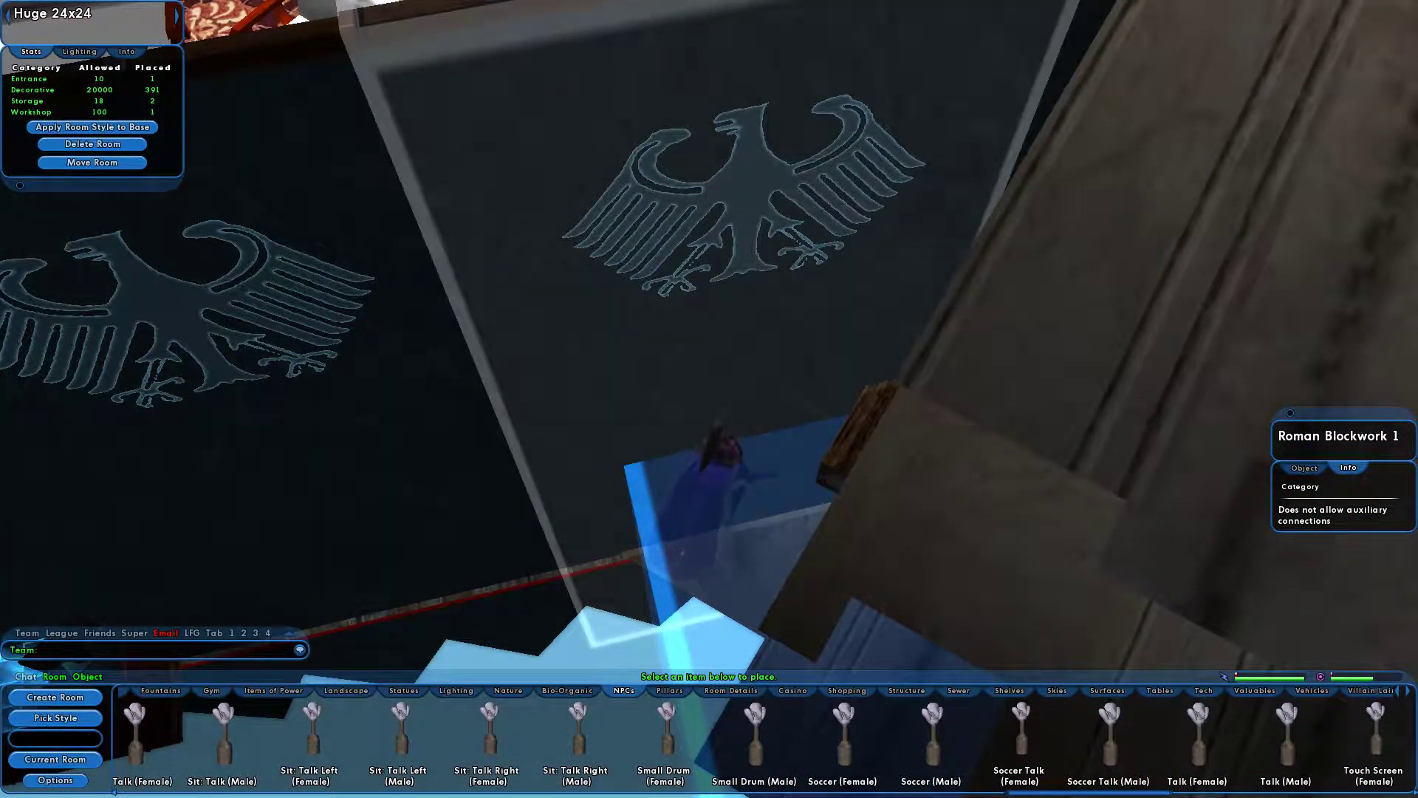
{"action": "right_click_drag", "start_coordinate": [960, 332], "coordinate": [1084, 415]}
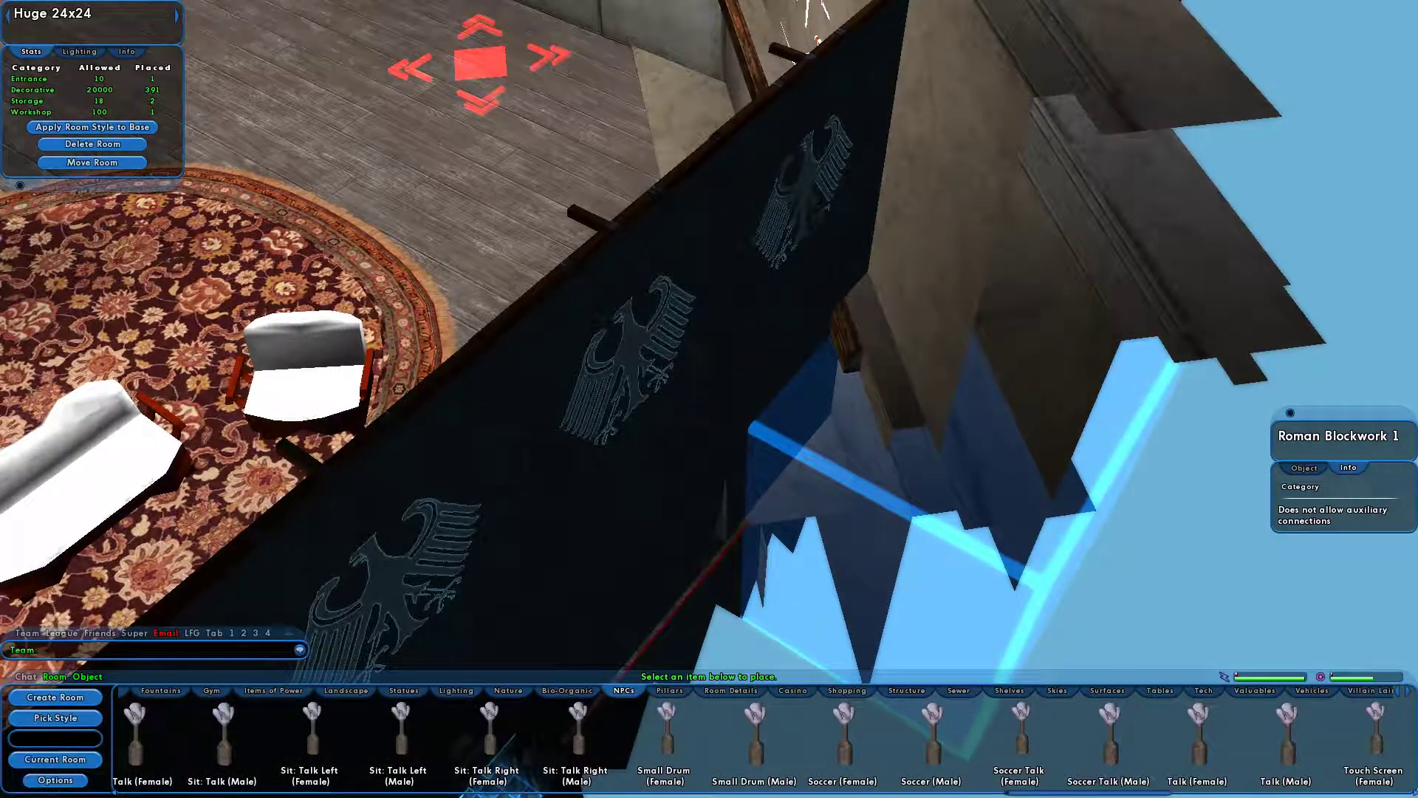
{"action": "right_click_drag", "start_coordinate": [1084, 415], "coordinate": [1040, 421]}
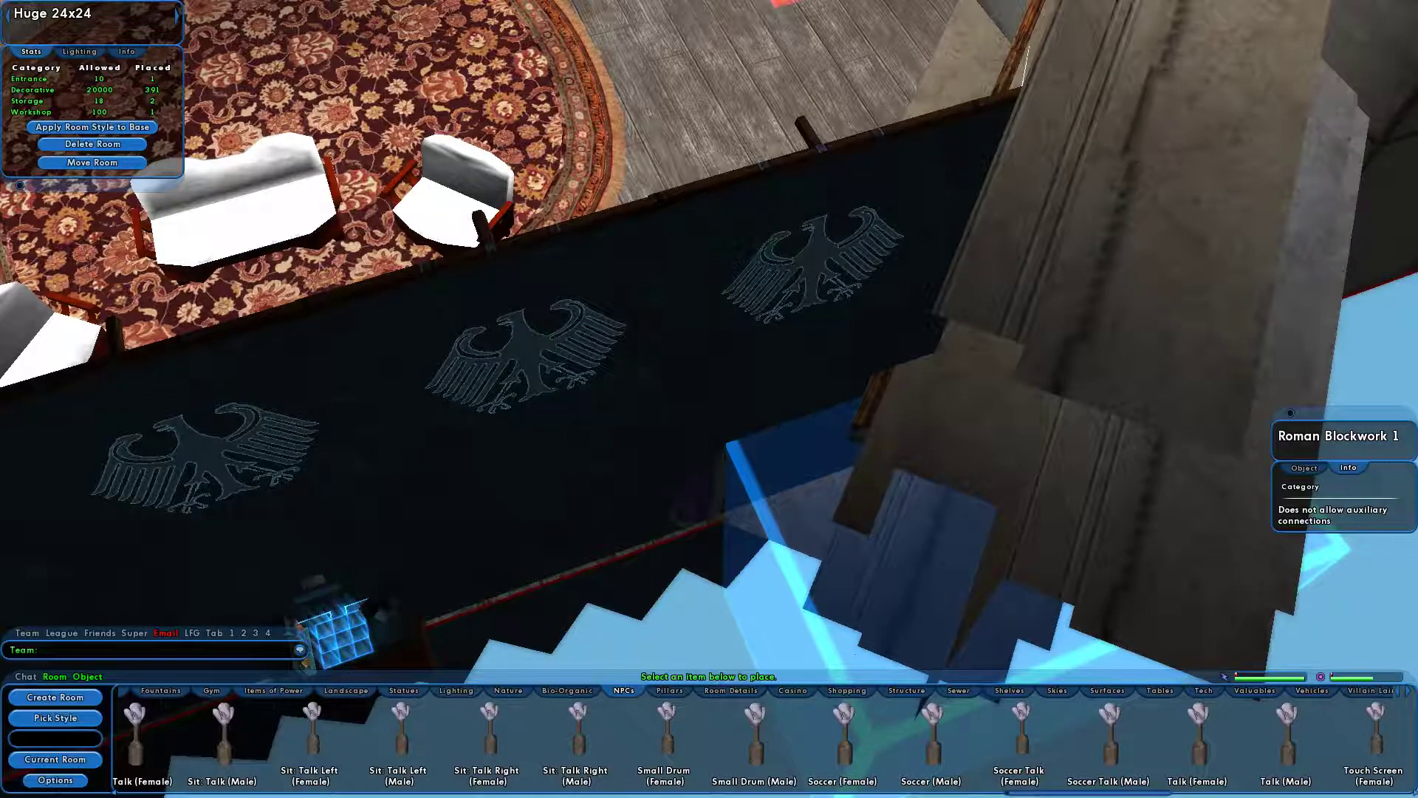
{"action": "key", "text": "a"}
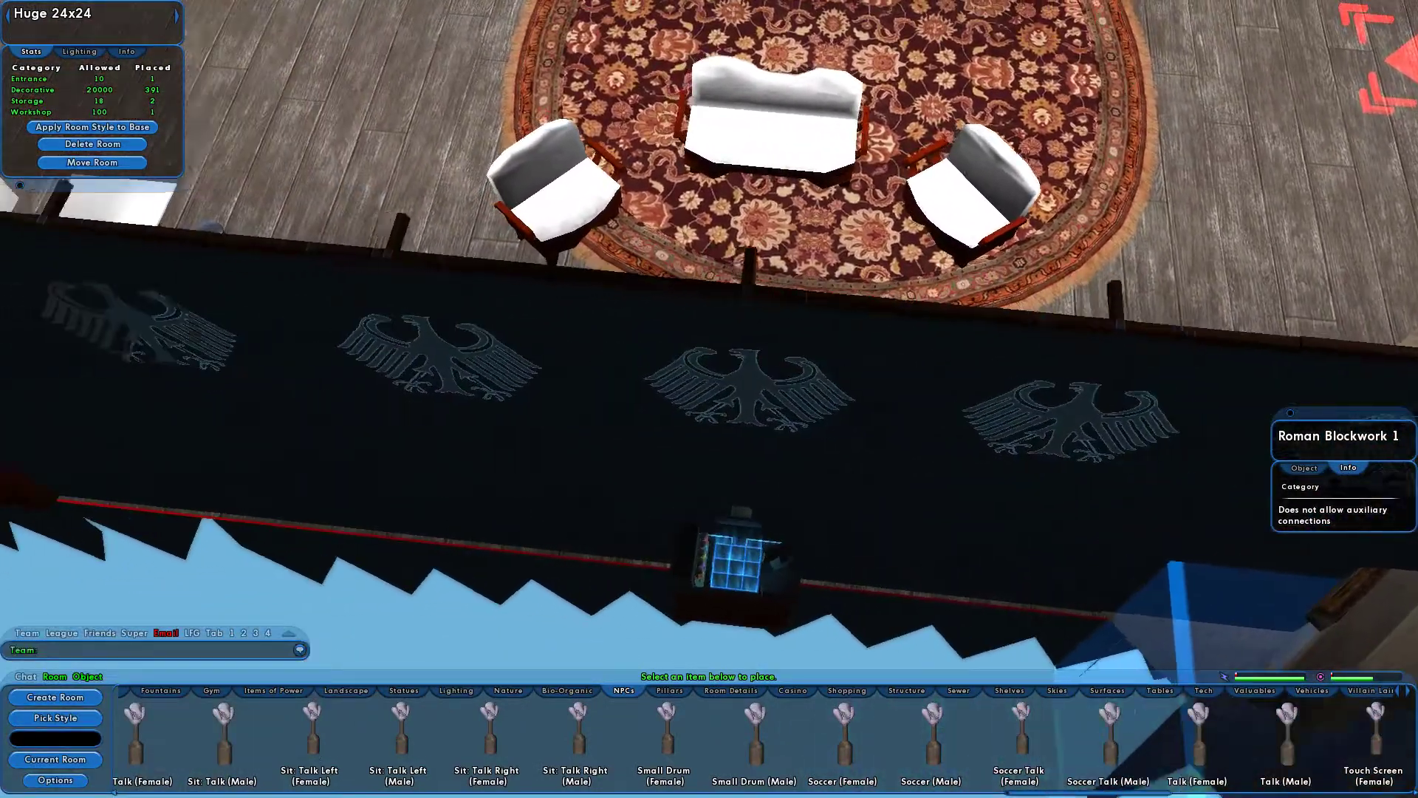
{"action": "key", "text": "a"}
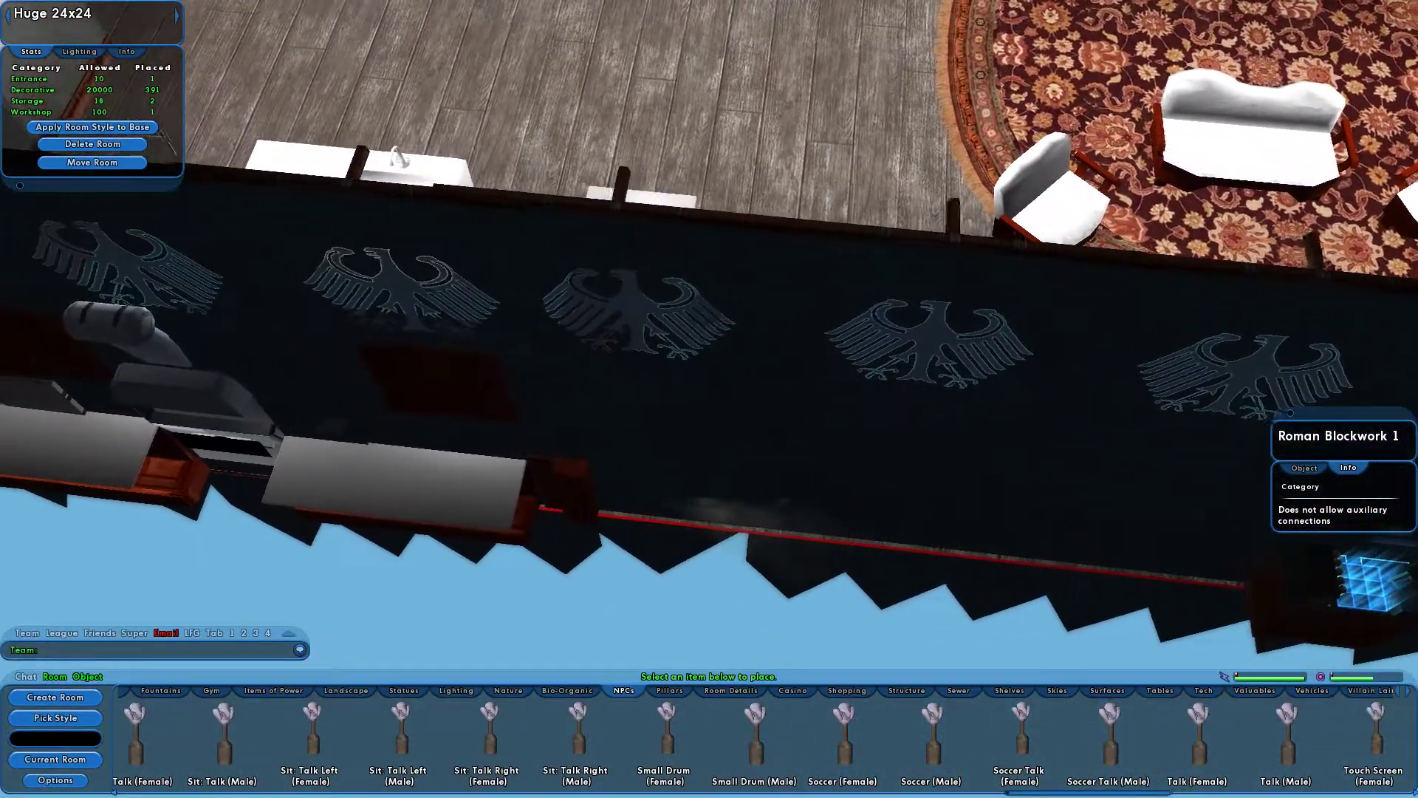
{"action": "right_click_drag", "start_coordinate": [709, 399], "coordinate": [1238, 363]}
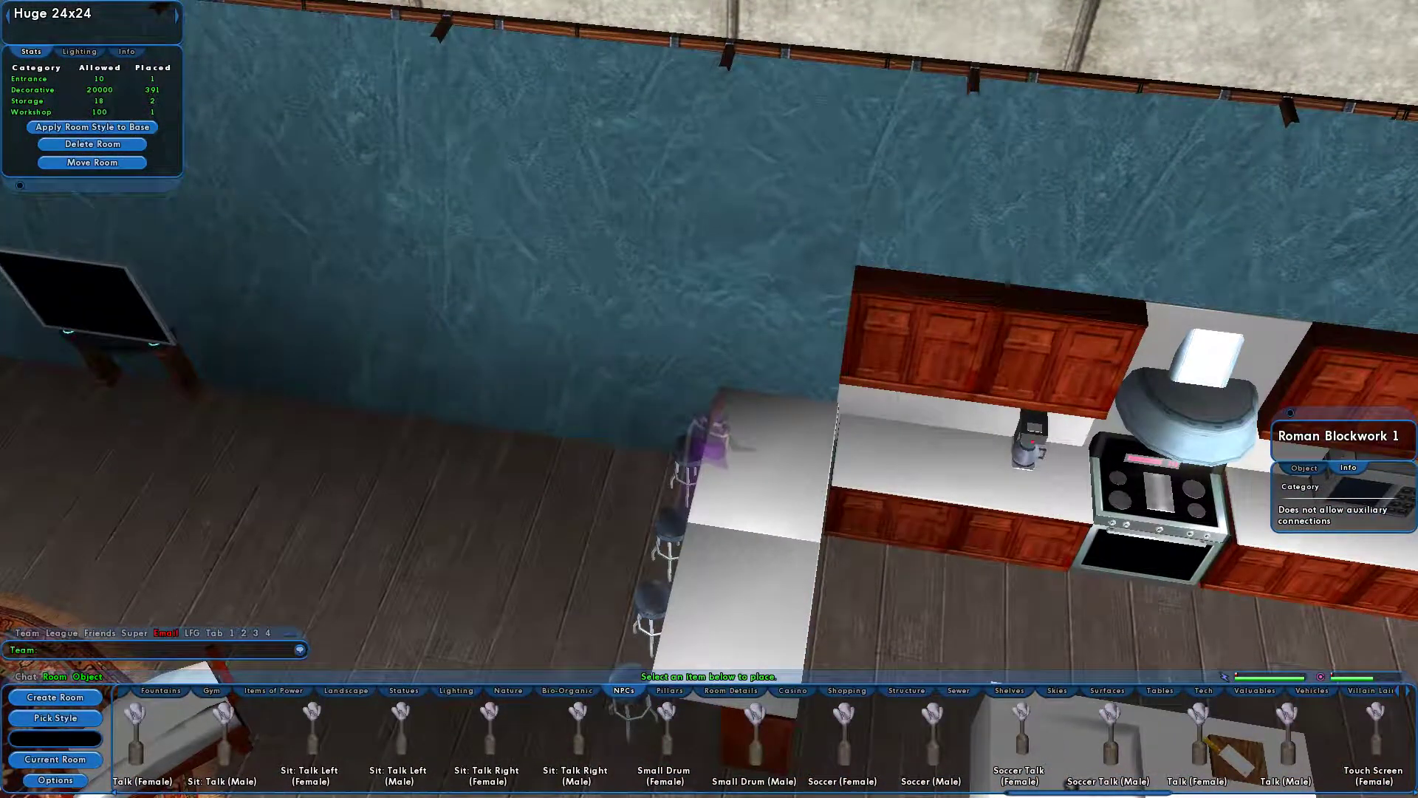
- Inspect the Medium Arcane Supergroup Banners 9 and 10 and the kitchen's Stall Panel Wall (8ft), selecting each and viewing the wall from behind
{"action": "left_click", "coordinate": [480, 259]}
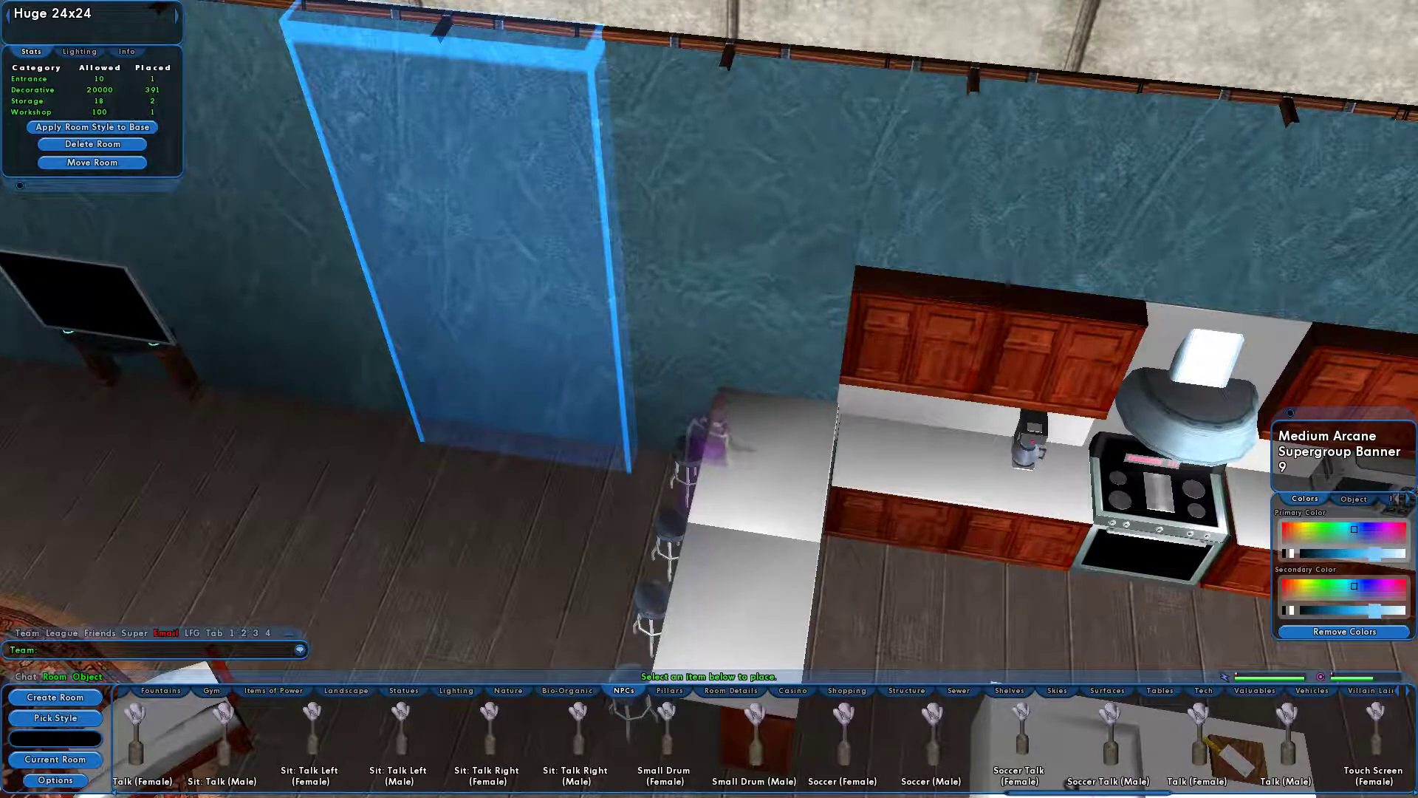
{"action": "mouse_move", "coordinate": [709, 399]}
{"action": "right_mouse_down"}
{"action": "mouse_move", "coordinate": [384, 399]}
{"action": "mouse_move", "coordinate": [709, 395]}
{"action": "right_mouse_up"}
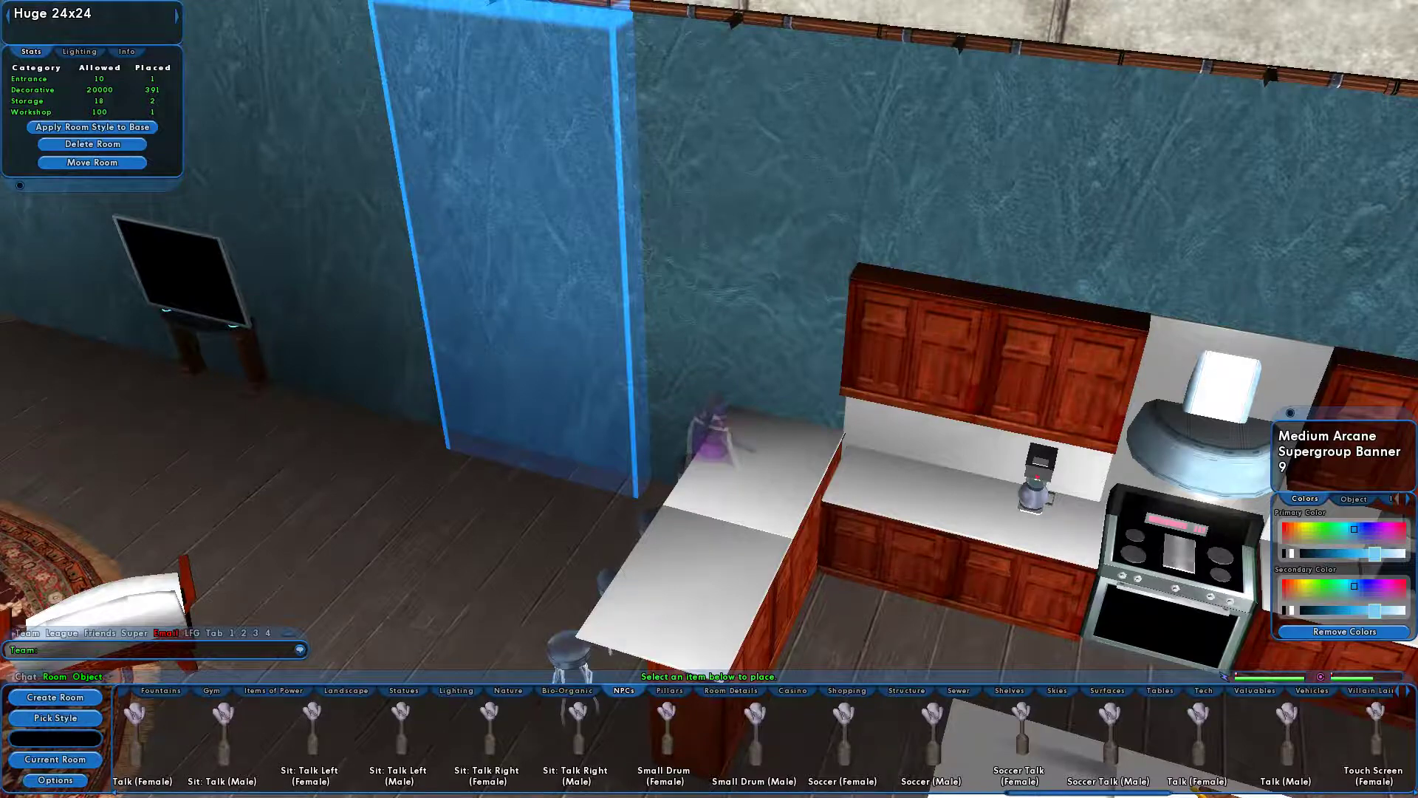
{"action": "right_click_drag", "start_coordinate": [709, 398], "coordinate": [658, 417]}
{"action": "left_click", "coordinate": [923, 465]}
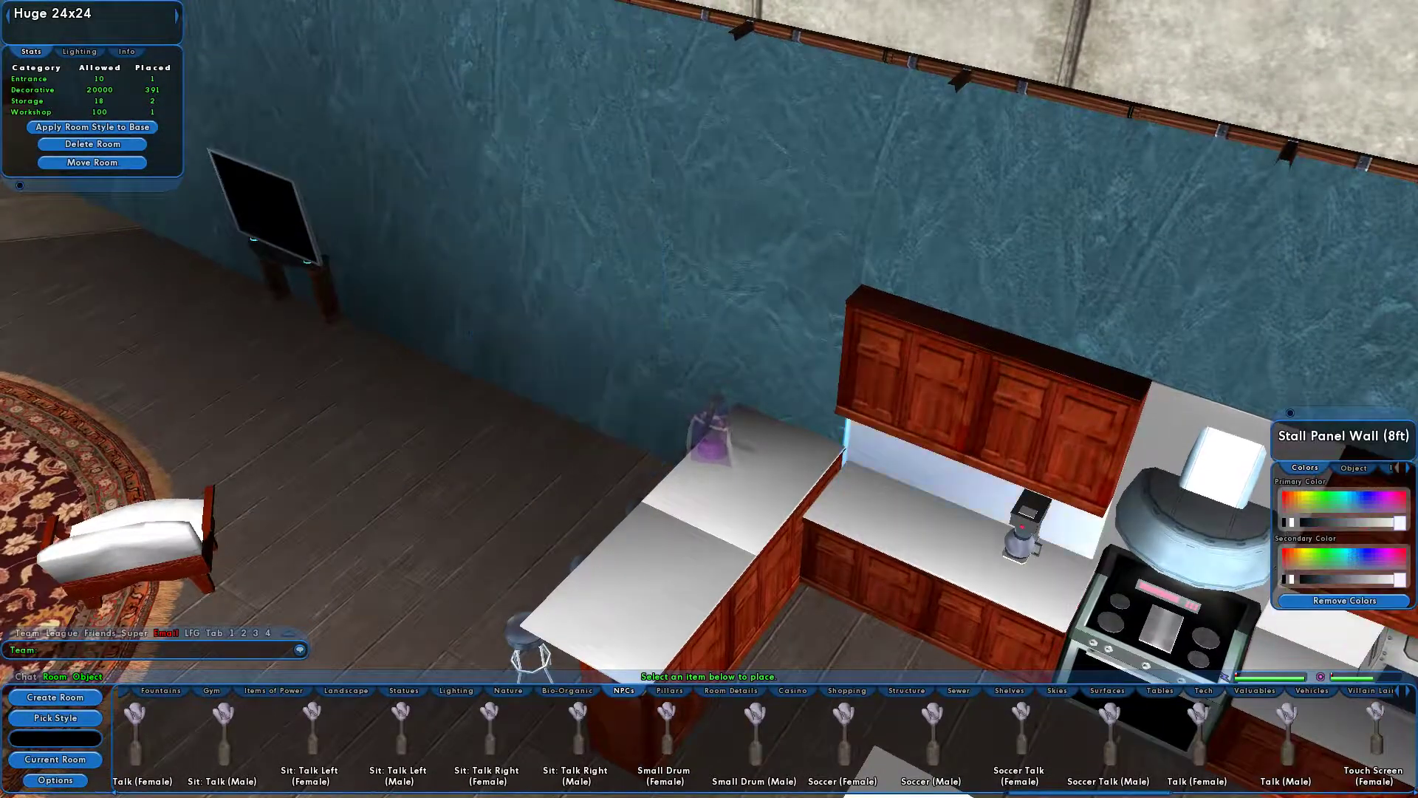
{"action": "right_click_drag", "start_coordinate": [923, 465], "coordinate": [923, 399]}
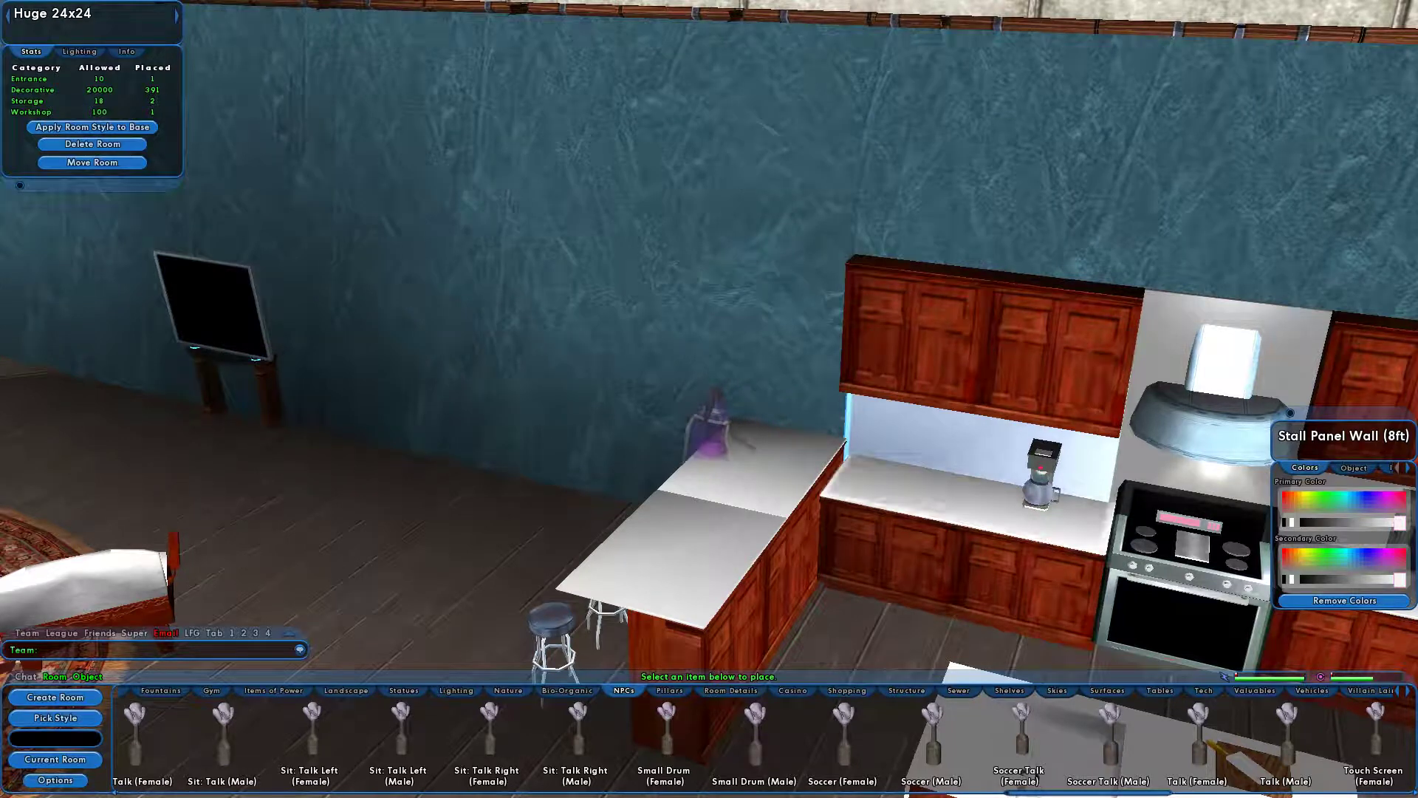
{"action": "left_click", "coordinate": [932, 192]}
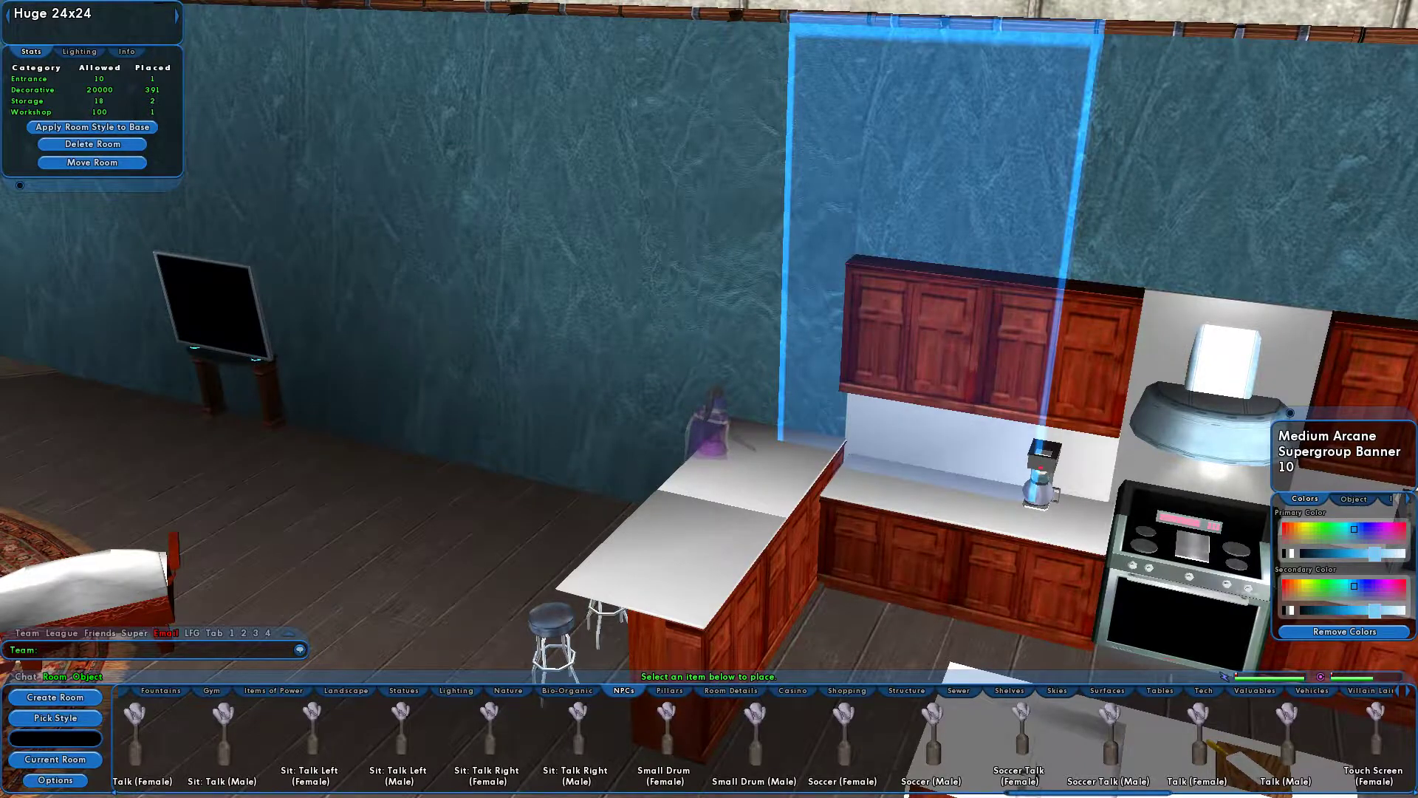
{"action": "right_click_drag", "start_coordinate": [709, 398], "coordinate": [716, 548]}
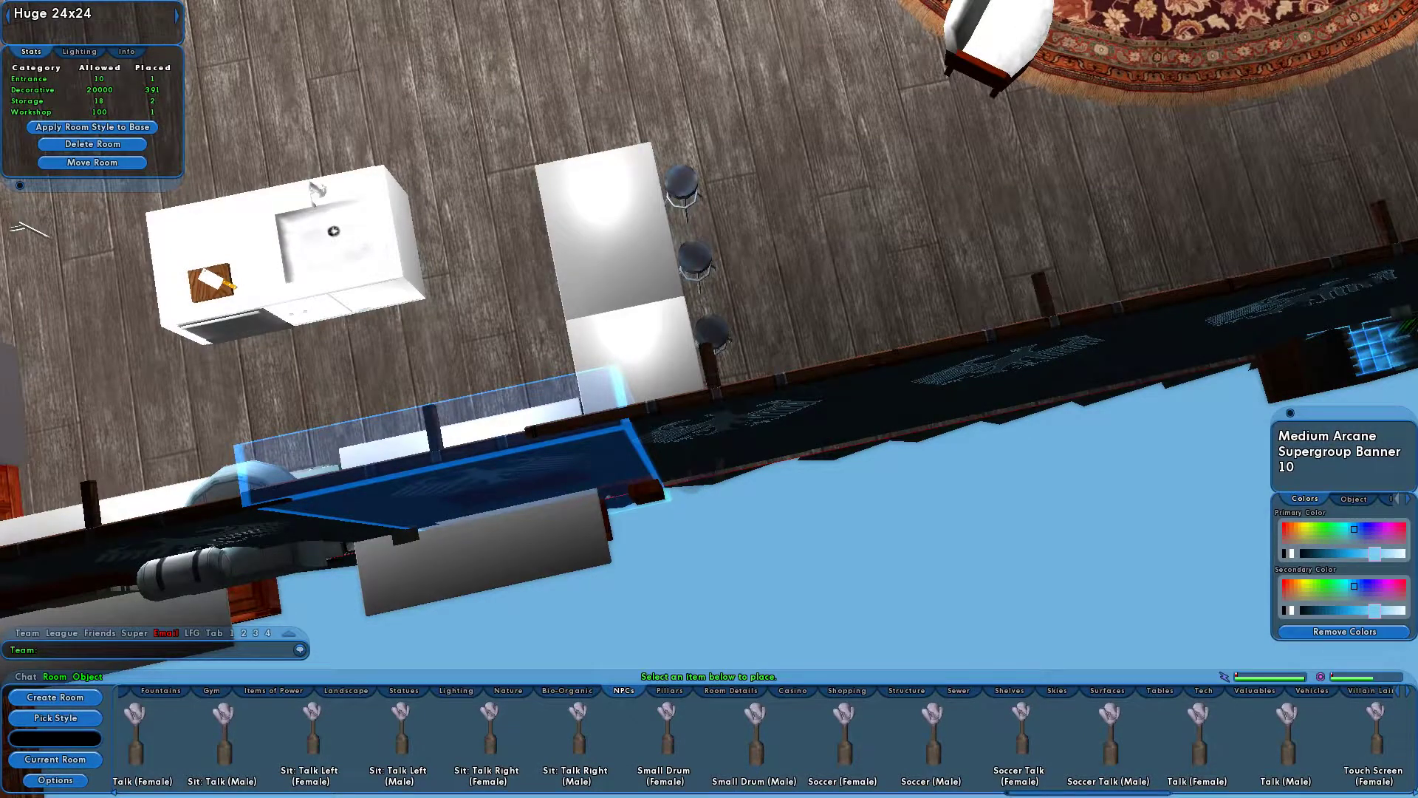
{"action": "right_click_drag", "start_coordinate": [716, 548], "coordinate": [720, 533]}
{"action": "right_click_drag", "start_coordinate": [716, 473], "coordinate": [748, 469]}
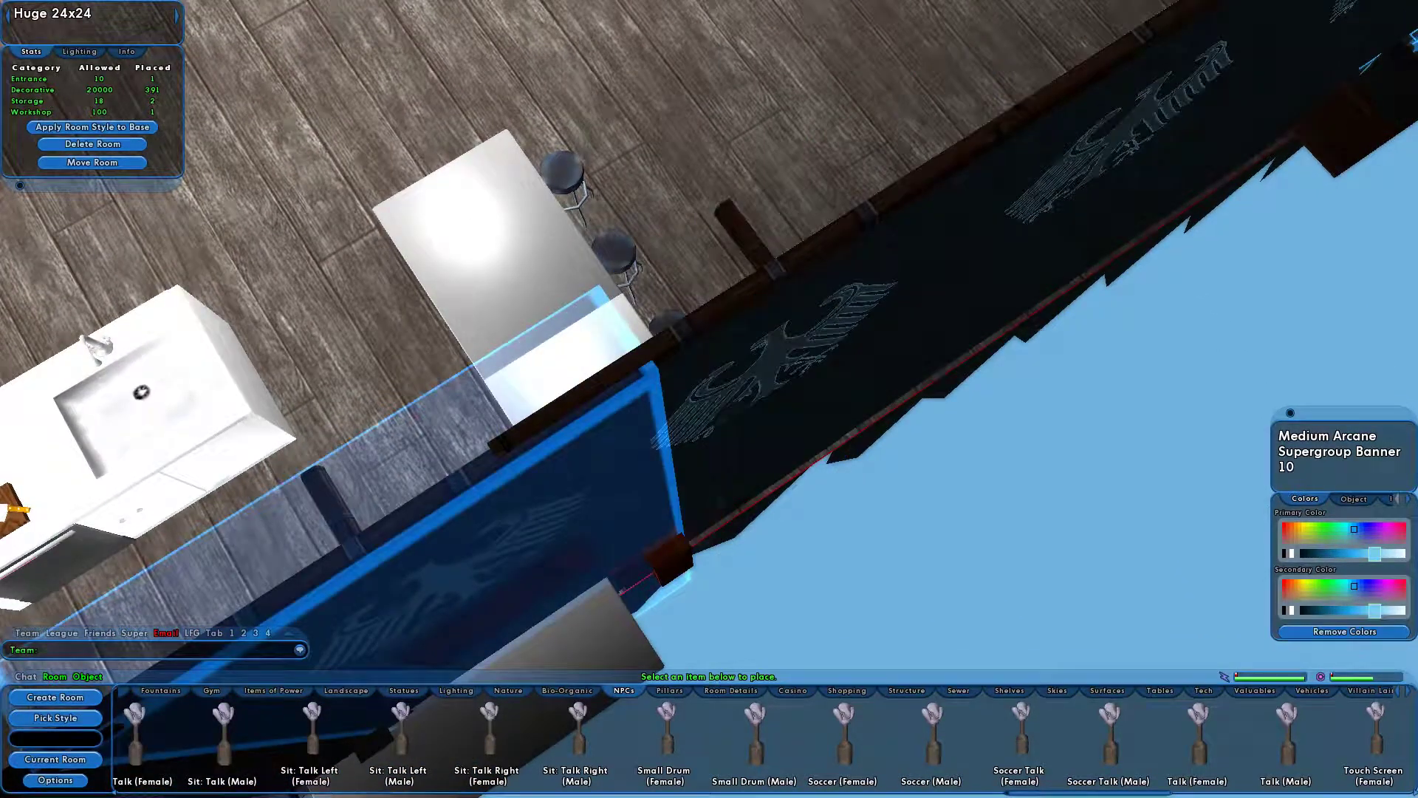
- Pick up the Tech Lamp 2 in the room's corner and carry it over the white panel beside the fireplace blocks
{"action": "right_click_drag", "start_coordinate": [747, 469], "coordinate": [713, 273]}
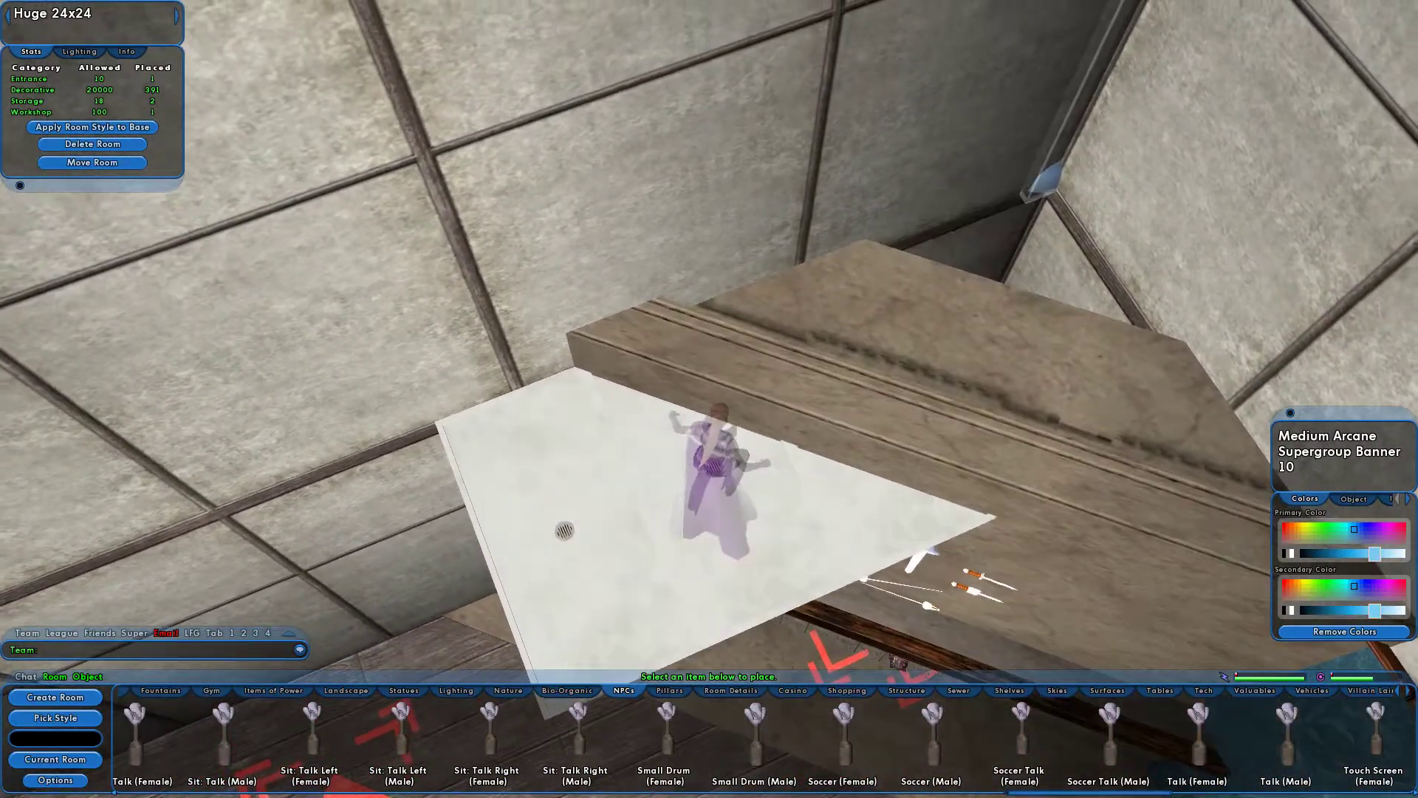
{"action": "left_click", "coordinate": [1075, 115]}
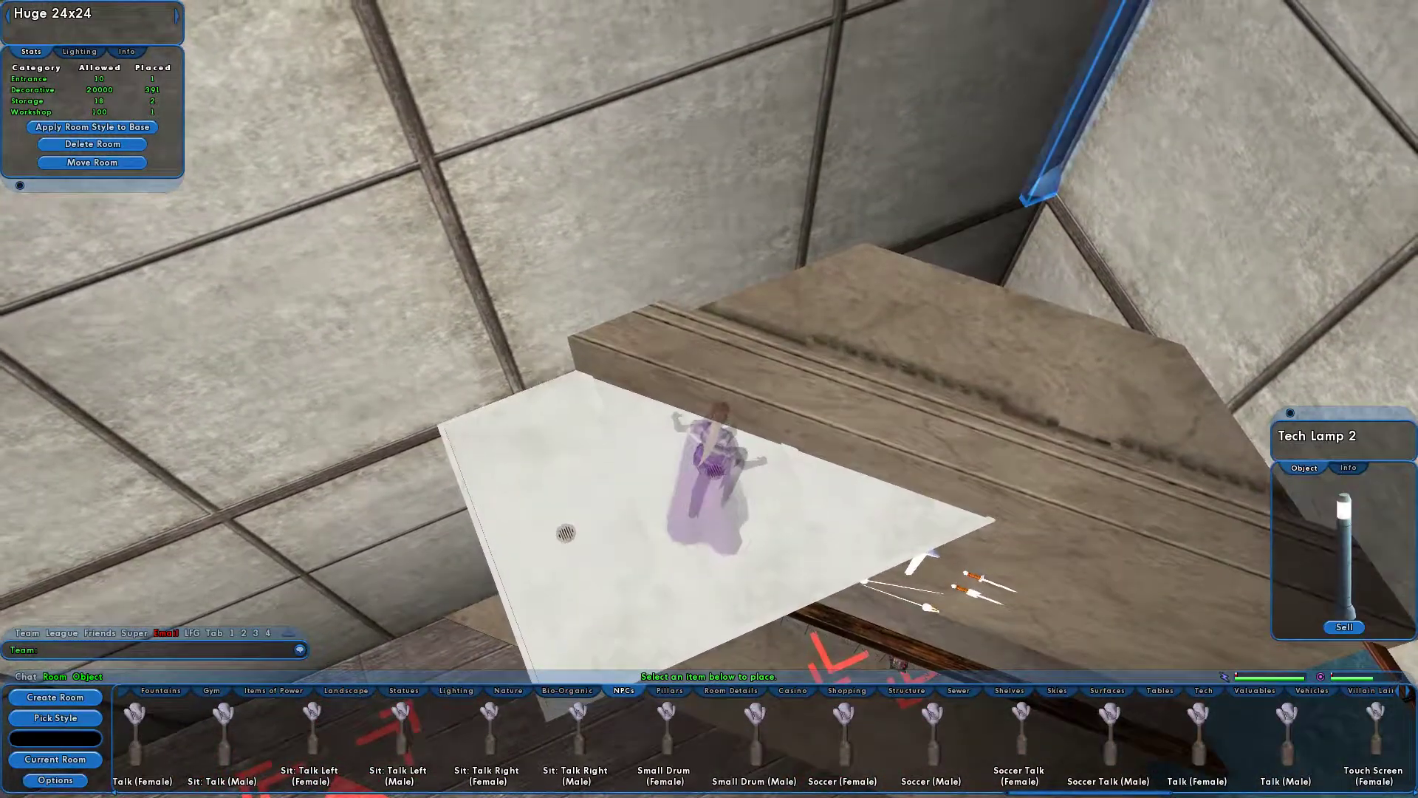
{"action": "left_click_drag", "start_coordinate": [1064, 141], "coordinate": [671, 506]}
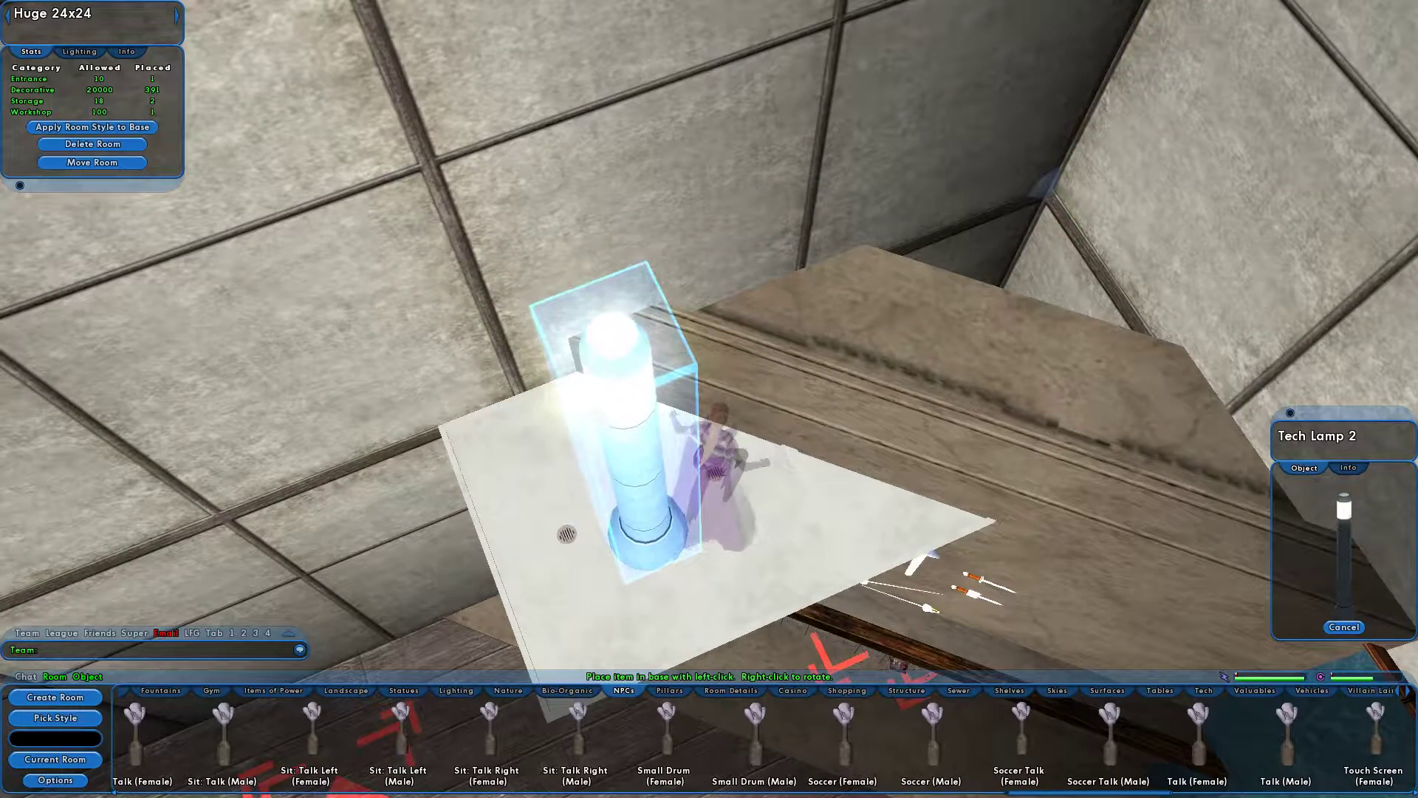
{"action": "right_click_drag", "start_coordinate": [660, 541], "coordinate": [590, 616]}
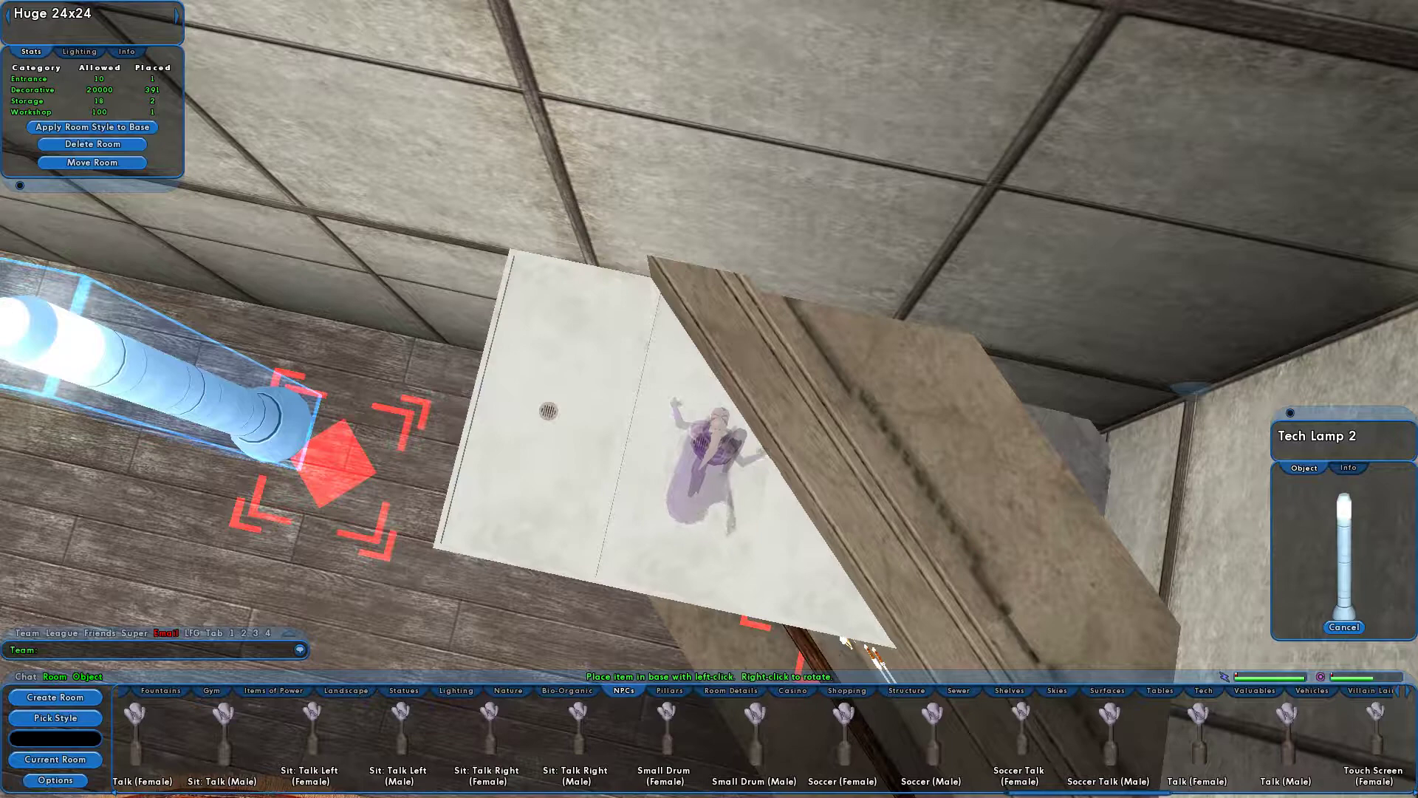
{"action": "right_click_drag", "start_coordinate": [295, 443], "coordinate": [213, 406]}
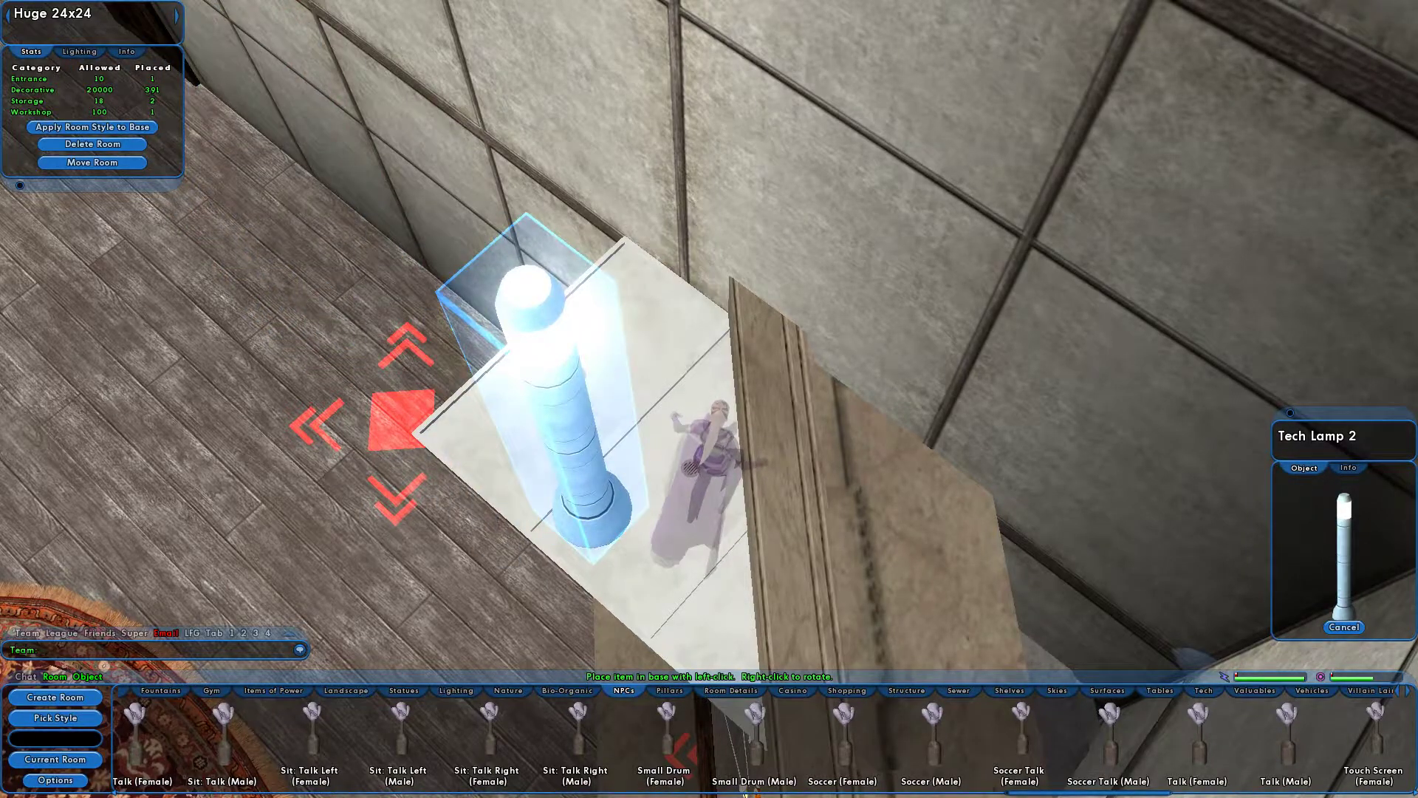
{"action": "middle_click_drag", "start_coordinate": [591, 510], "coordinate": [882, 591]}
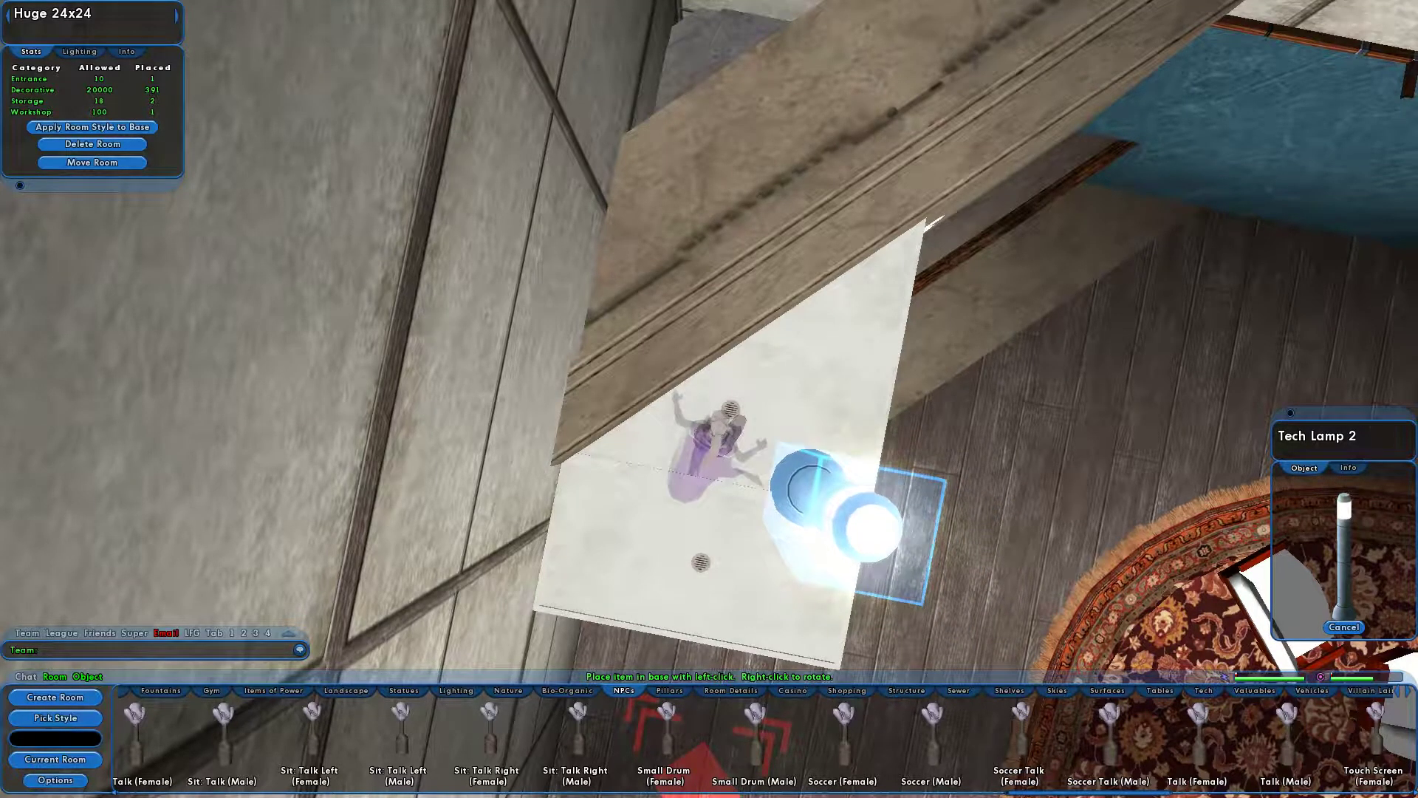
{"action": "middle_click_drag", "start_coordinate": [790, 414], "coordinate": [728, 336]}
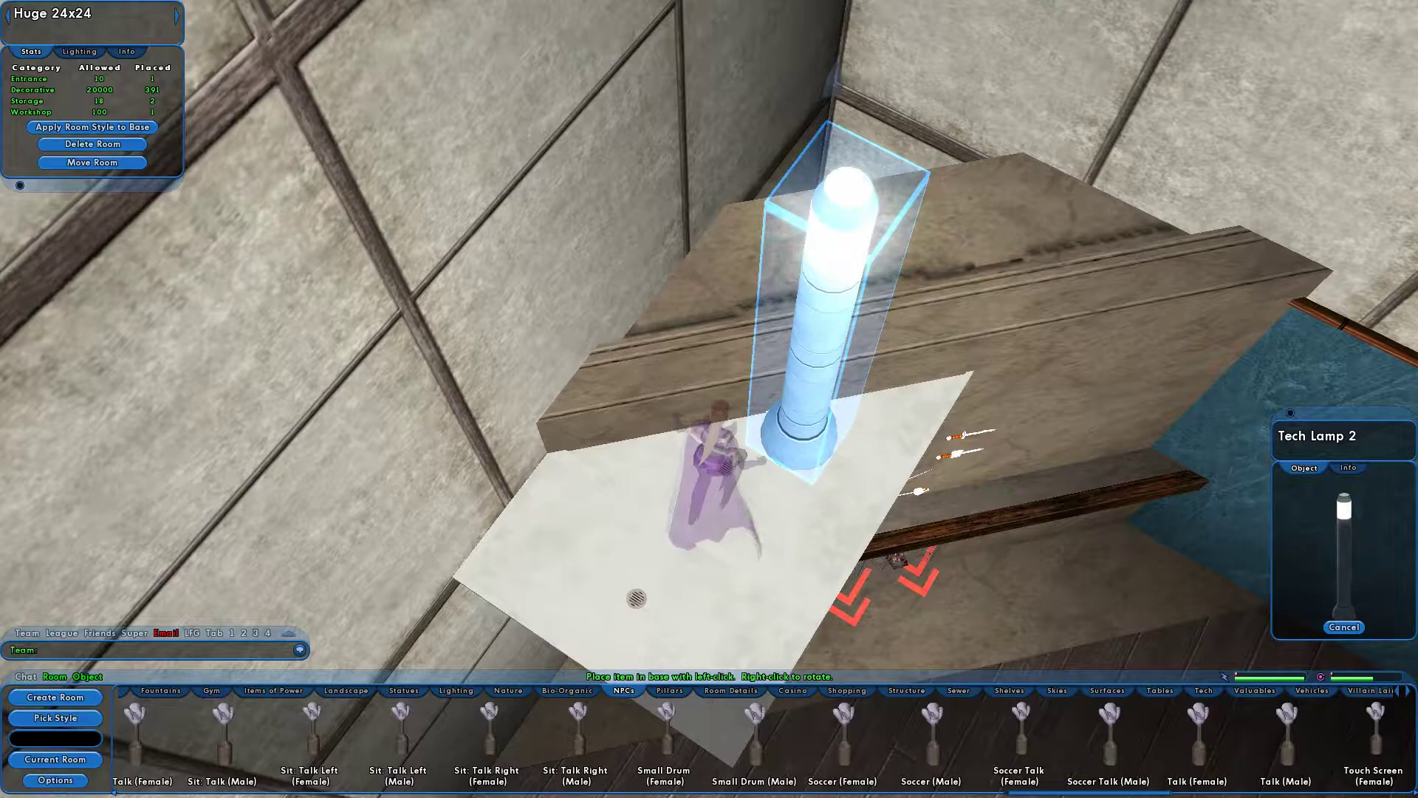
- Move the Tech Lamp 2 back to the room's corner and delete it
{"action": "right_click_drag", "start_coordinate": [801, 450], "coordinate": [863, 450]}
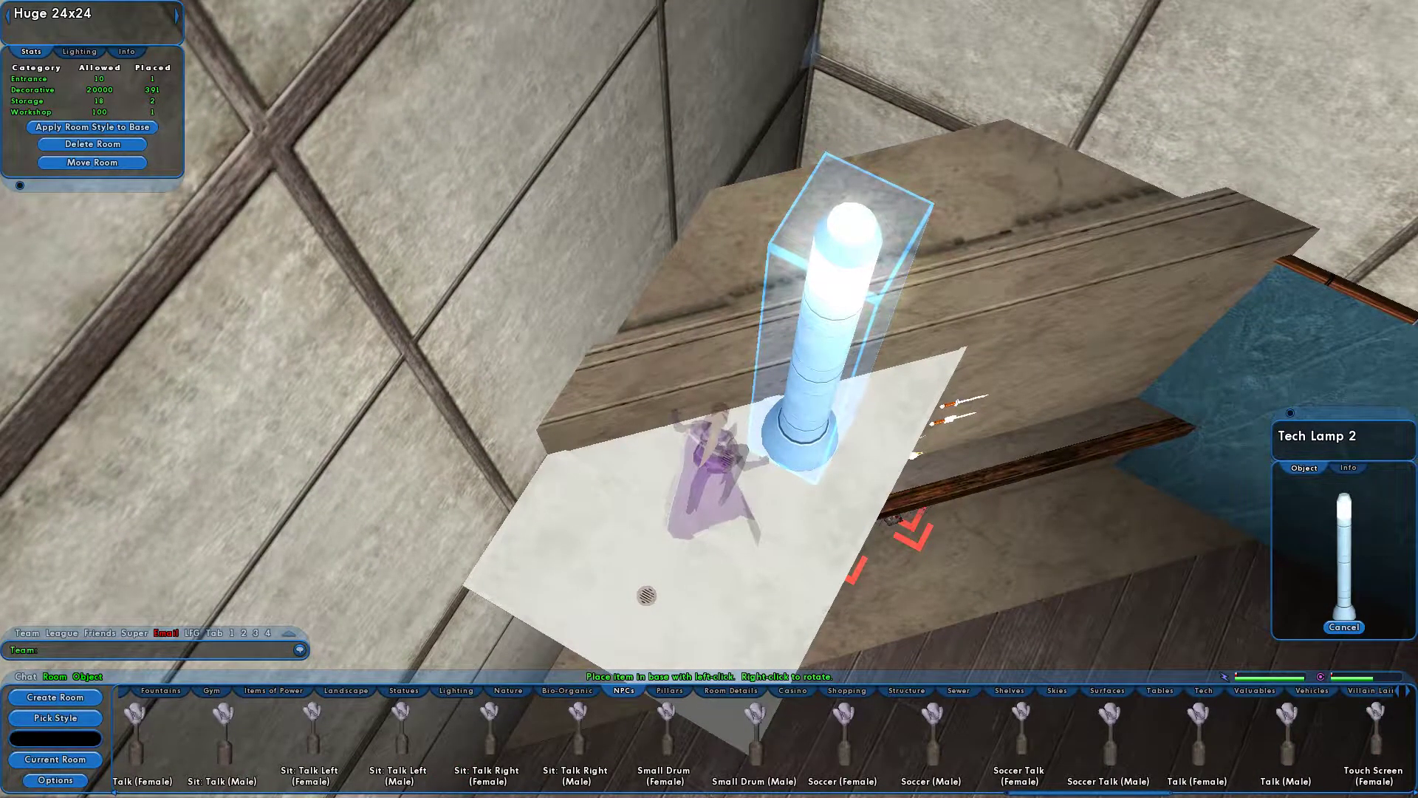
{"action": "right_click_drag", "start_coordinate": [800, 453], "coordinate": [901, 455]}
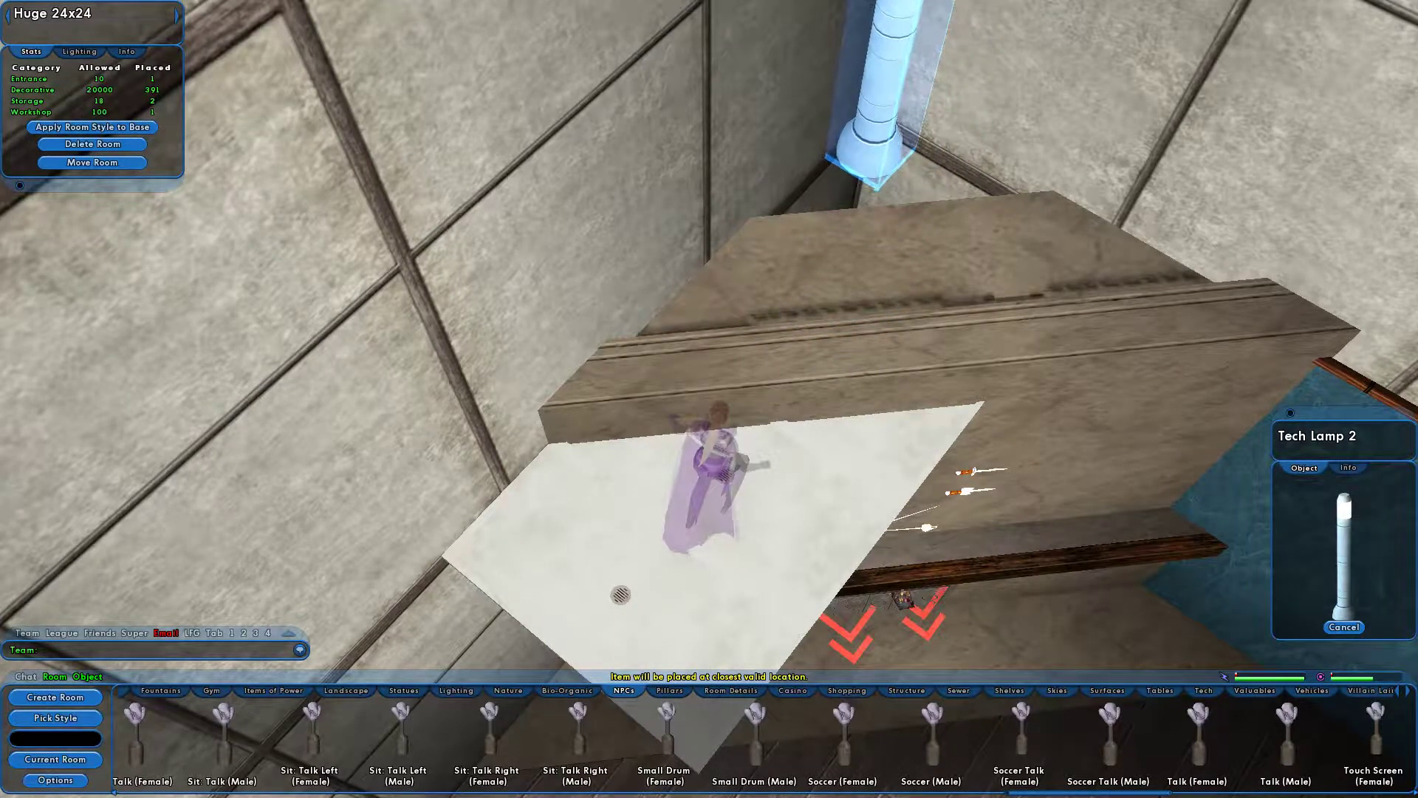
{"action": "left_click", "coordinate": [875, 157]}
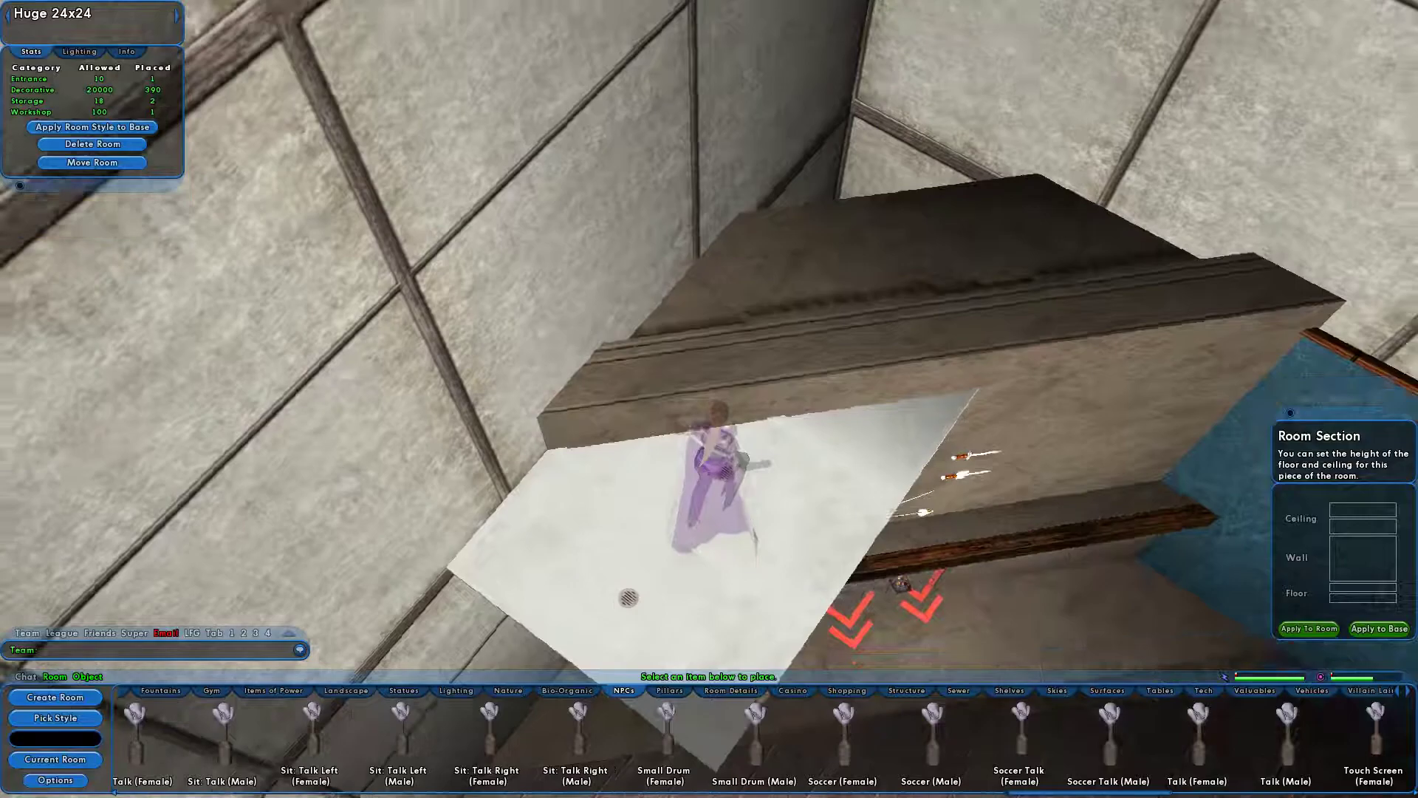
- Look over the kitchen's counters, cabinets, island and refrigerator from the front
{"action": "right_click_drag", "start_coordinate": [709, 398], "coordinate": [1019, 332]}
{"action": "key", "text": "w"}
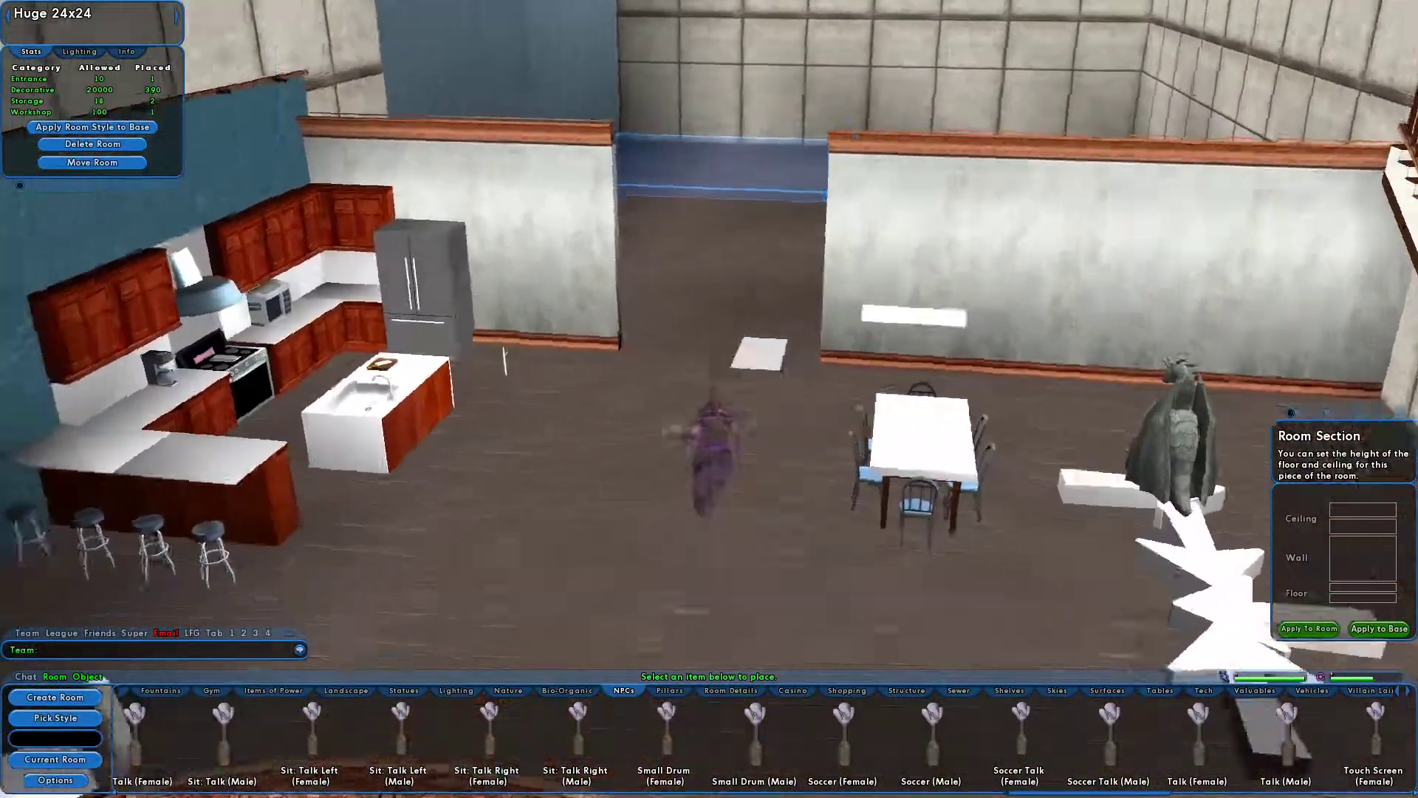
{"action": "right_click_drag", "start_coordinate": [710, 399], "coordinate": [412, 282]}
{"action": "key", "text": "d"}
{"action": "key", "text": "w"}
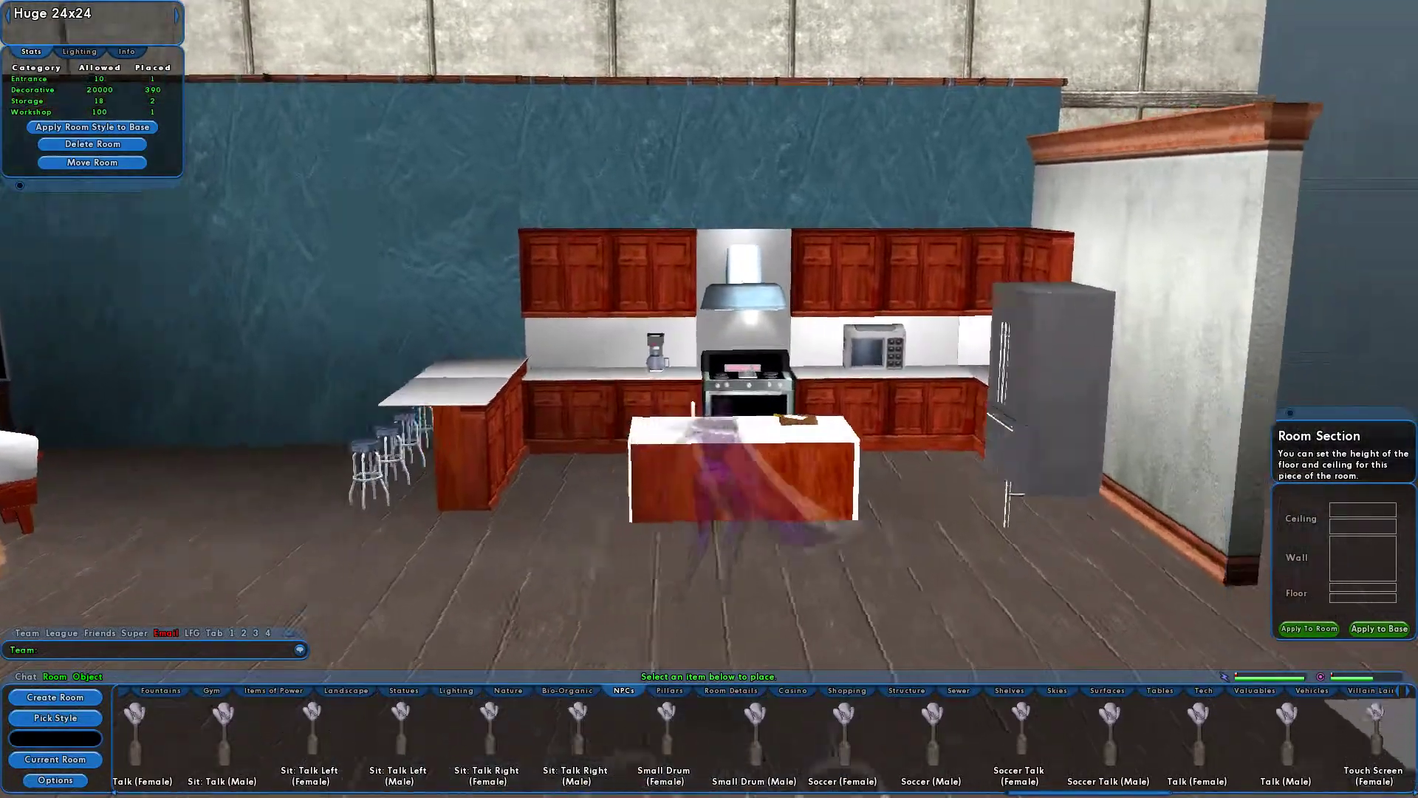
{"action": "key", "text": "w"}
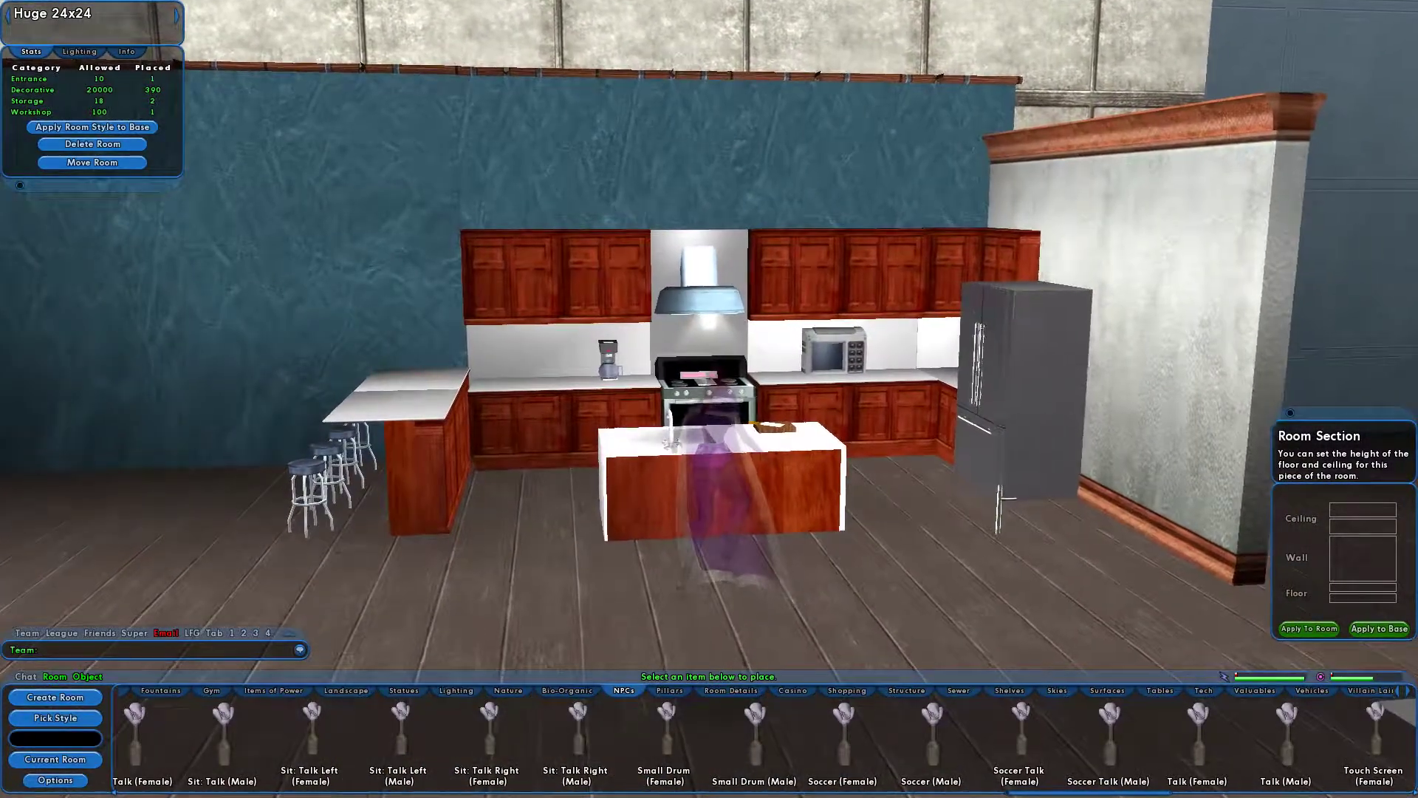